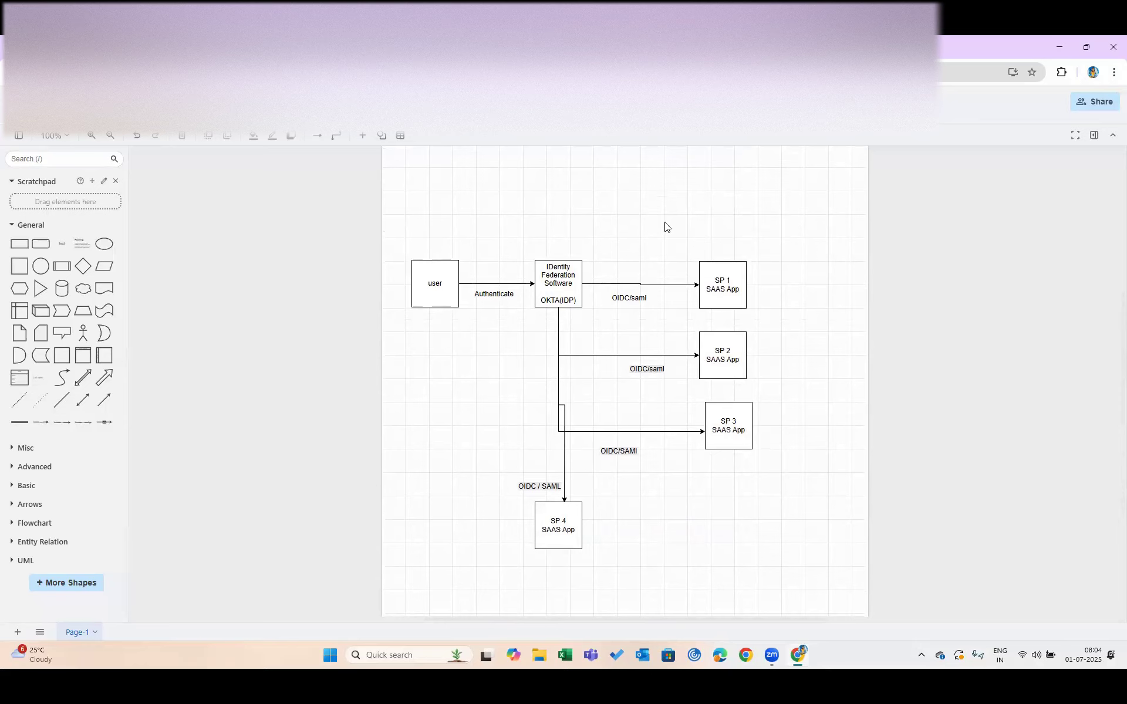
Paste a copy of the SP 1 box, relabel it 'New SAAS App', and move it above SP 1
scroll(667, 226, "up", 1)
left_click(721, 331)
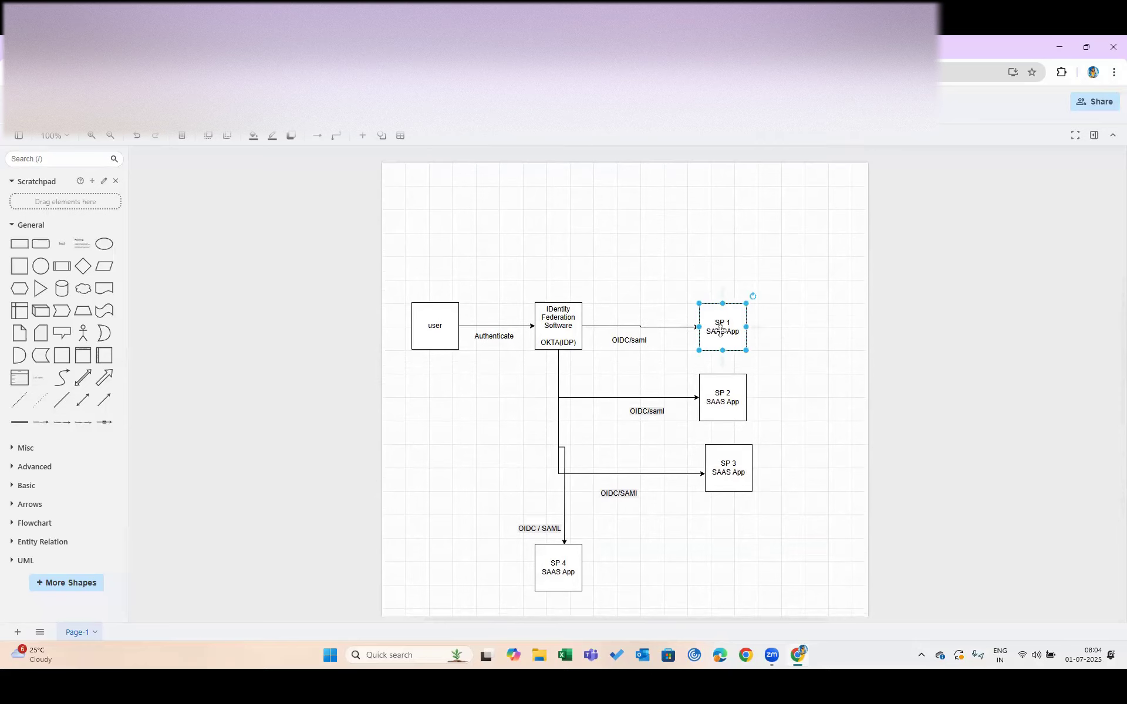
left_click(655, 246)
key("ctrl+v")
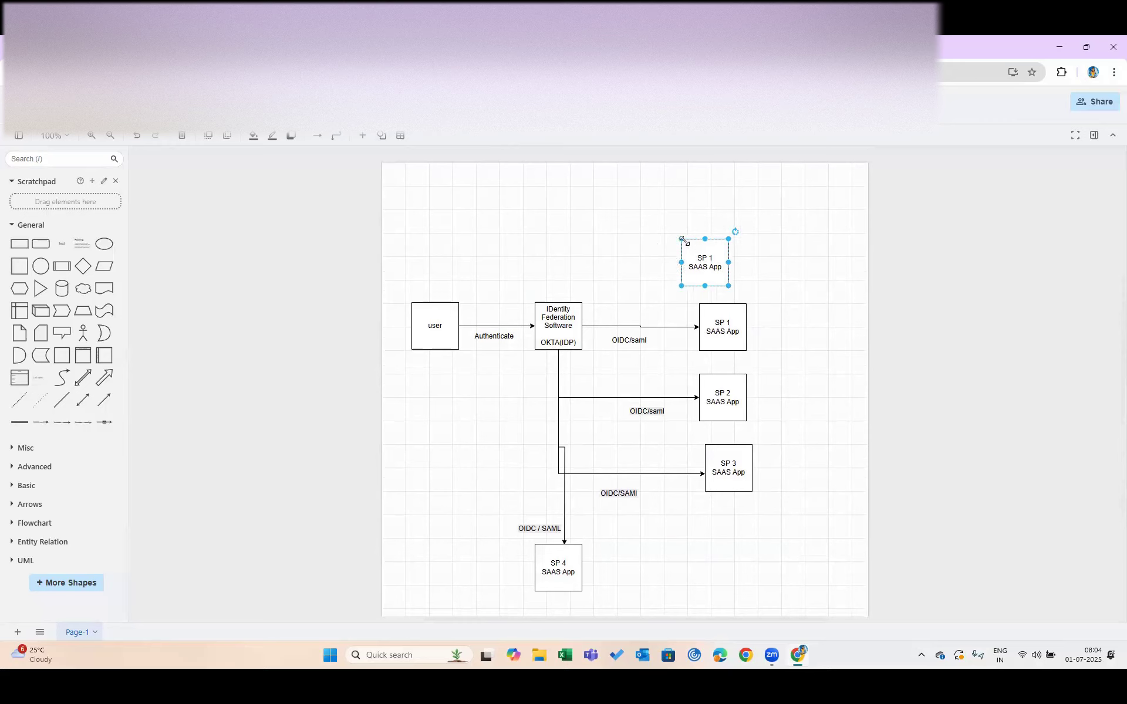
double_click(716, 257)
left_click_drag(716, 257, 698, 257)
type("NewSAAS")
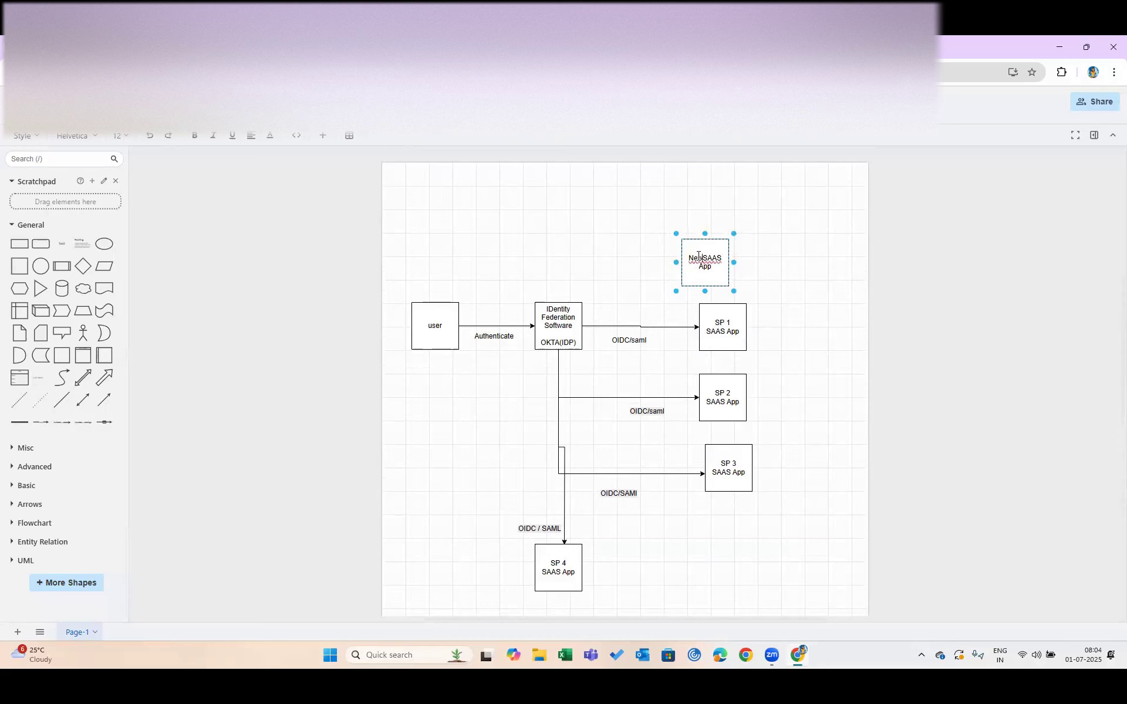
key("Return")
left_click_drag(708, 257, 678, 209)
left_click(585, 245)
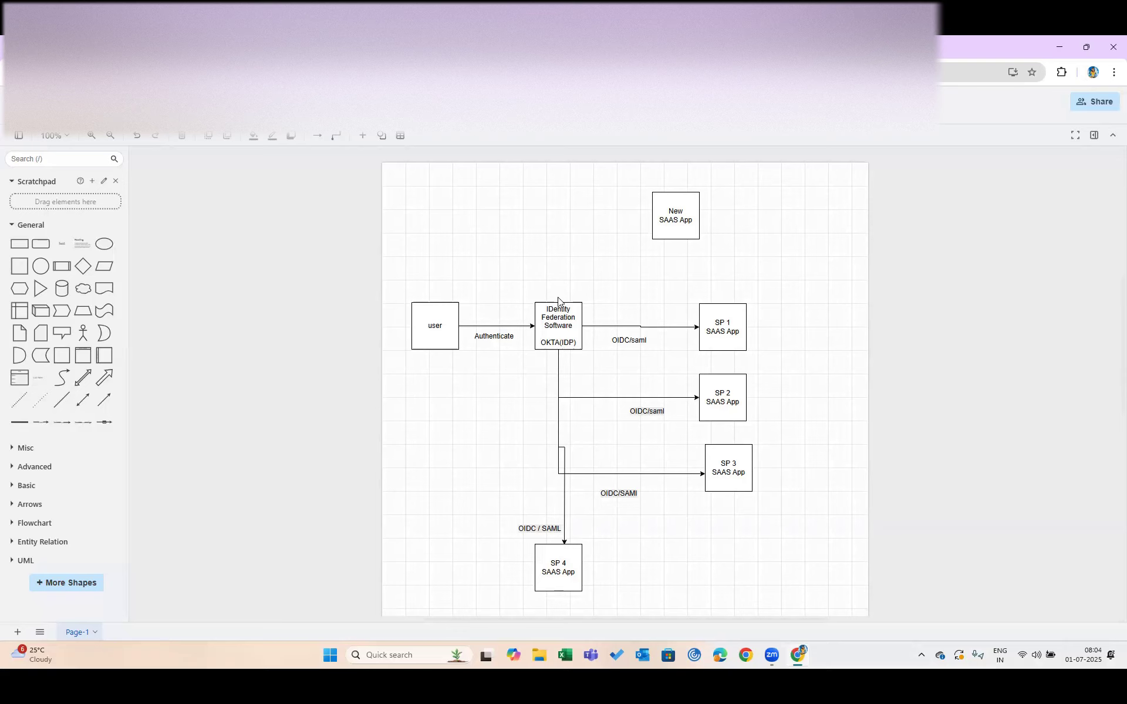
Draw a connector arrow from the Okta identity provider box to the New SAAS App box
left_click(567, 342)
left_click_drag(559, 302, 652, 215)
left_click(592, 250)
Select the Okta, New SAAS App and Identity Federation Software boxes in turn to review the links
left_click(553, 334)
left_click(677, 216)
left_click(675, 219)
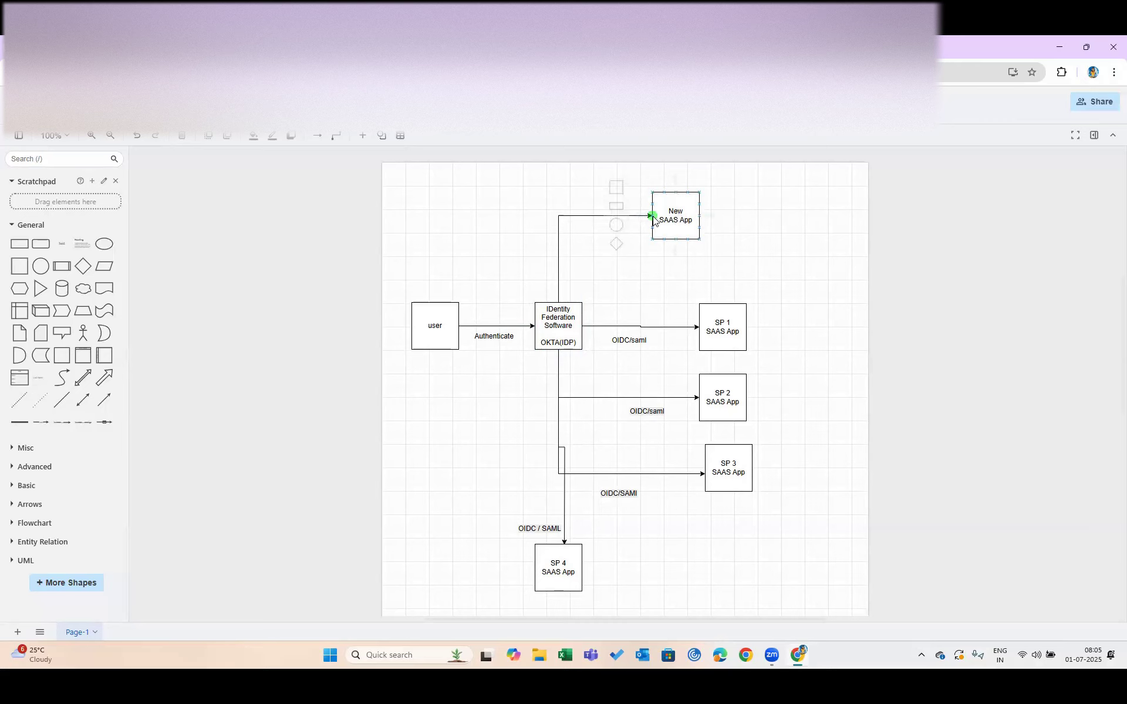
left_click(635, 269)
left_click(682, 223)
left_click(669, 224)
left_click(541, 321)
left_click(567, 247)
scroll(645, 294, "down", 6)
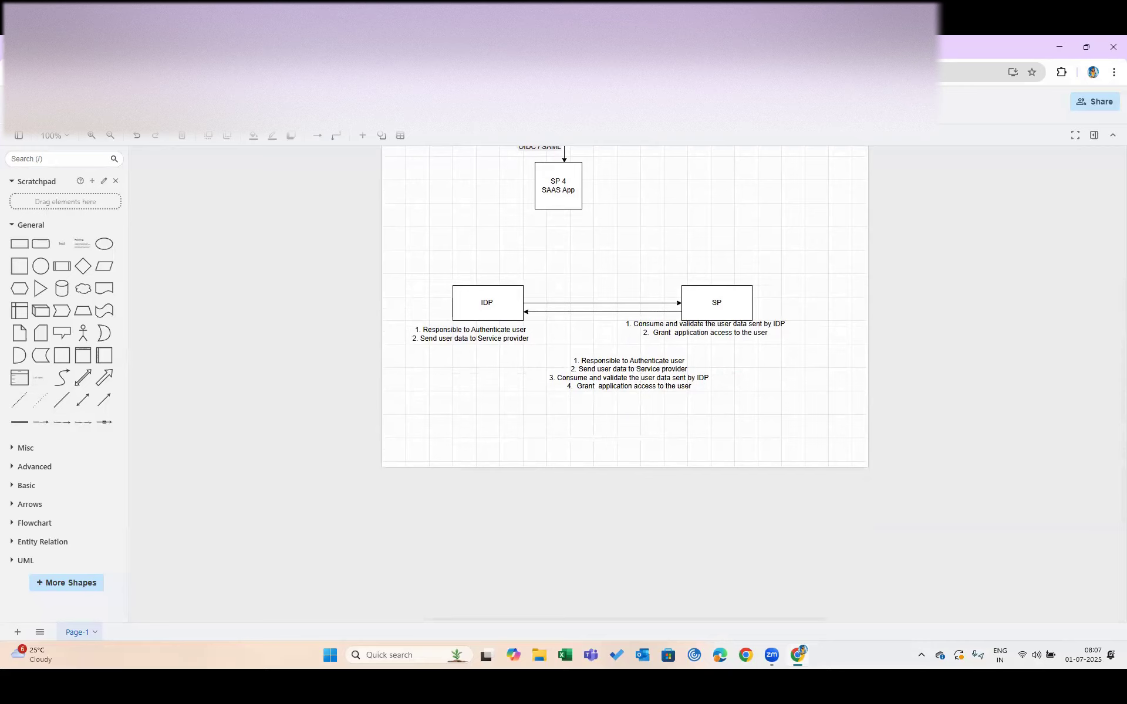
Sign back into the Okta admin console and go to Security > Authentication Policies
left_click(294, 47)
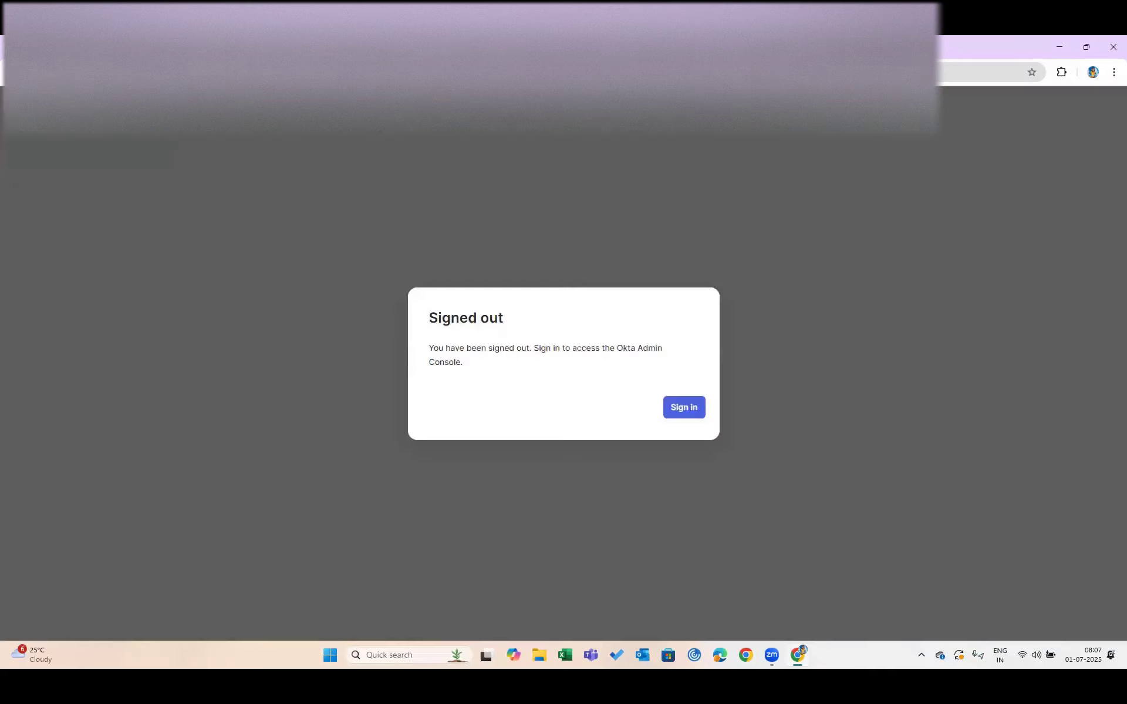
left_click(684, 407)
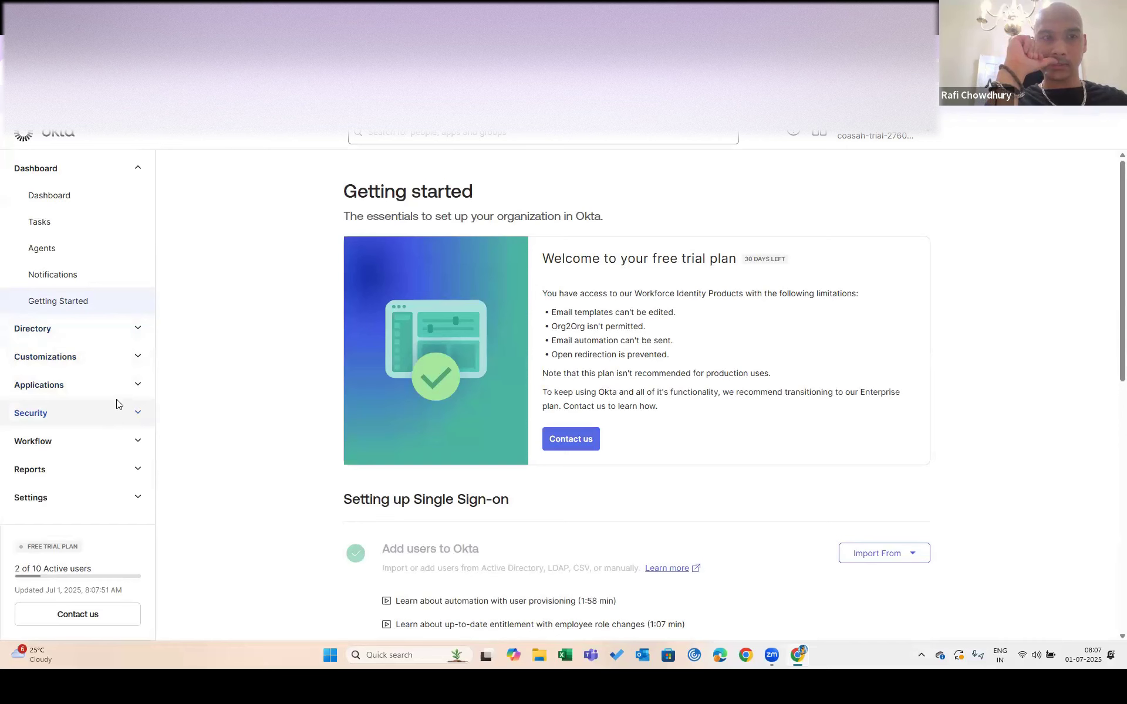
left_click(116, 409)
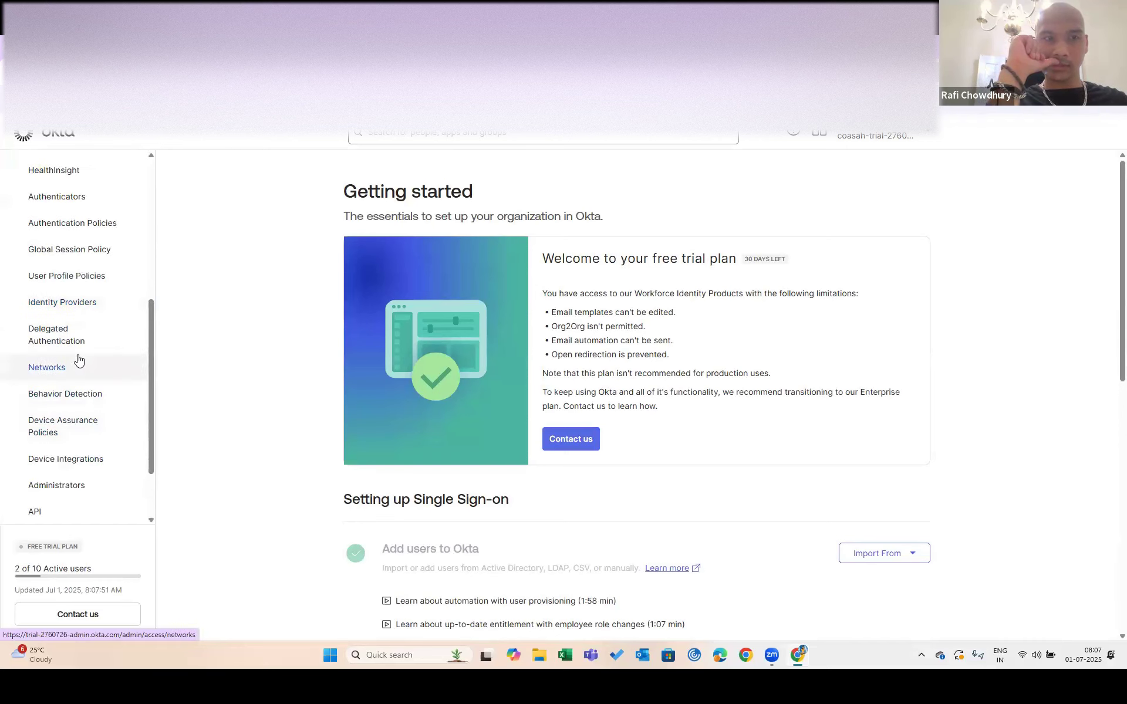
left_click(70, 226)
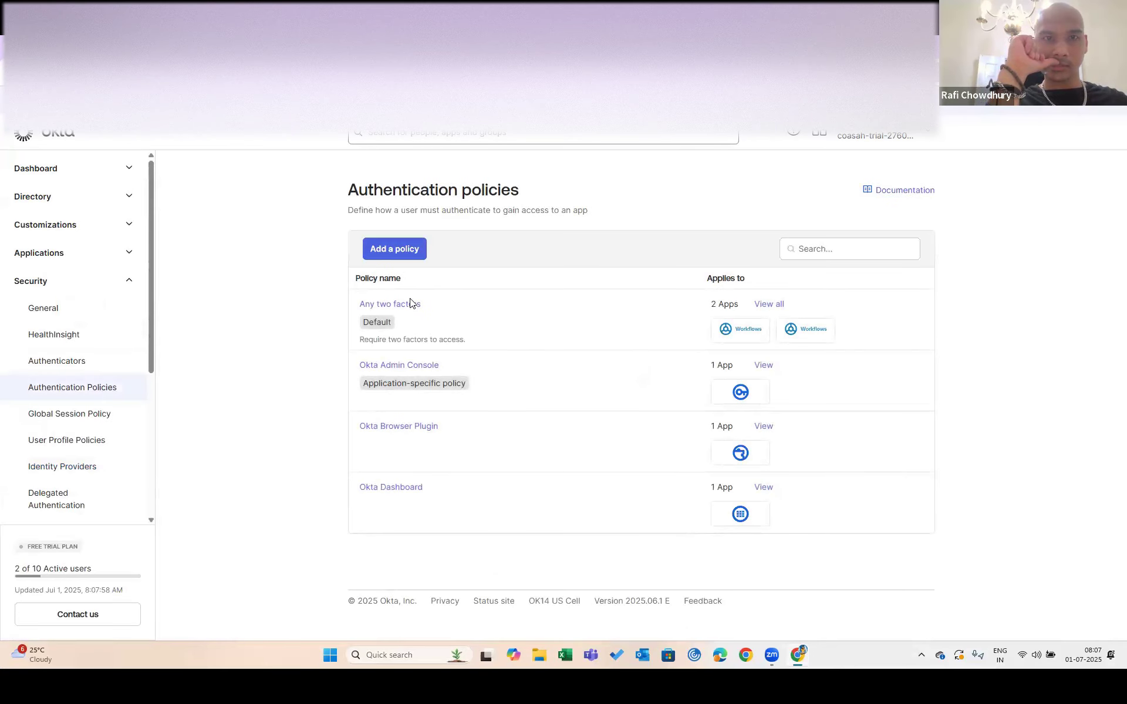
Review the Admin App Policy rule in the Okta Admin Console policy, cancelling without changes
left_click(404, 369)
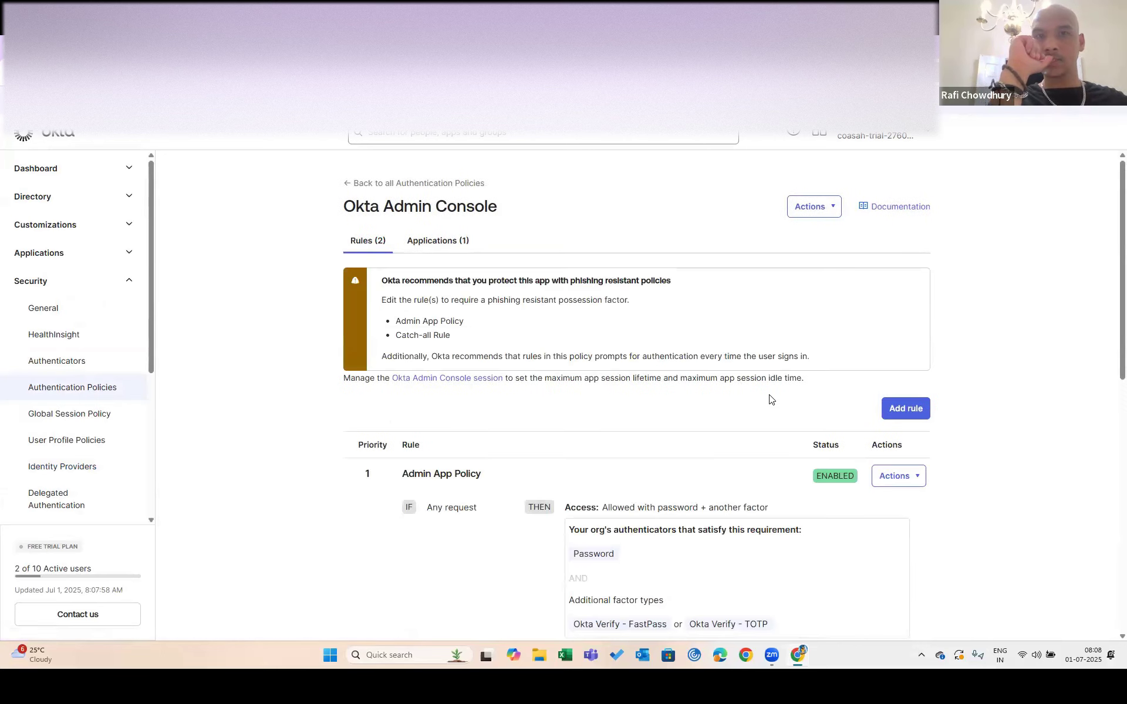
scroll(769, 398, "down", 4)
left_click(914, 235)
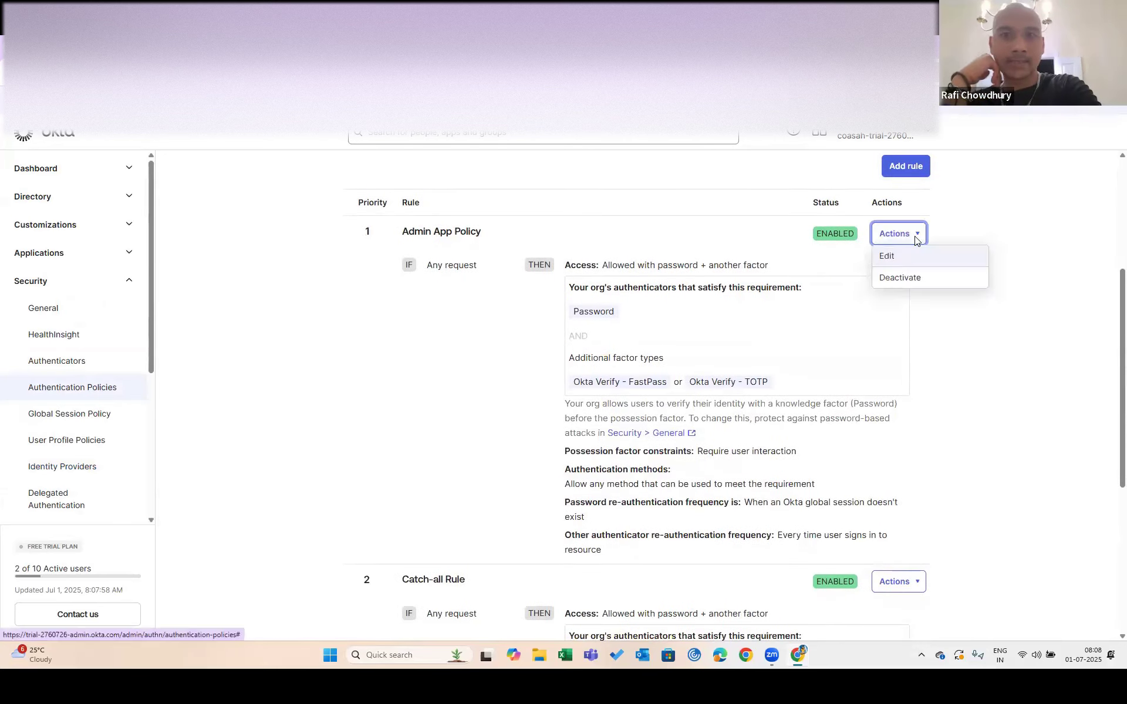
left_click(885, 257)
scroll(694, 461, "down", 7)
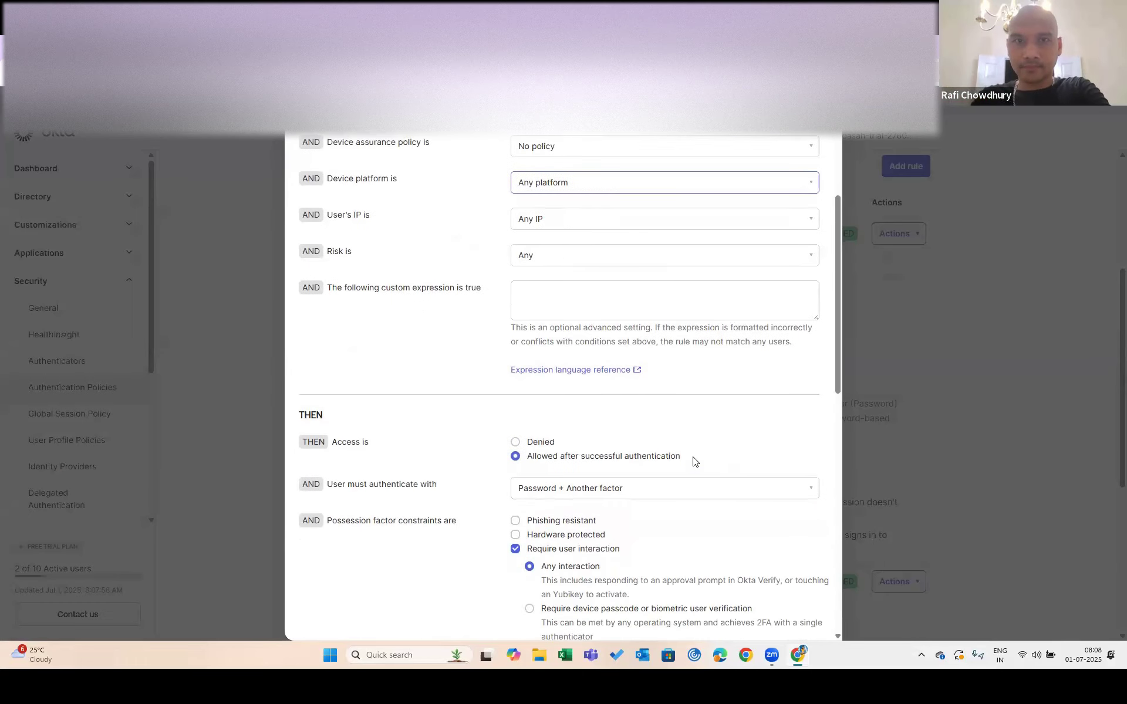
scroll(693, 461, "down", 1)
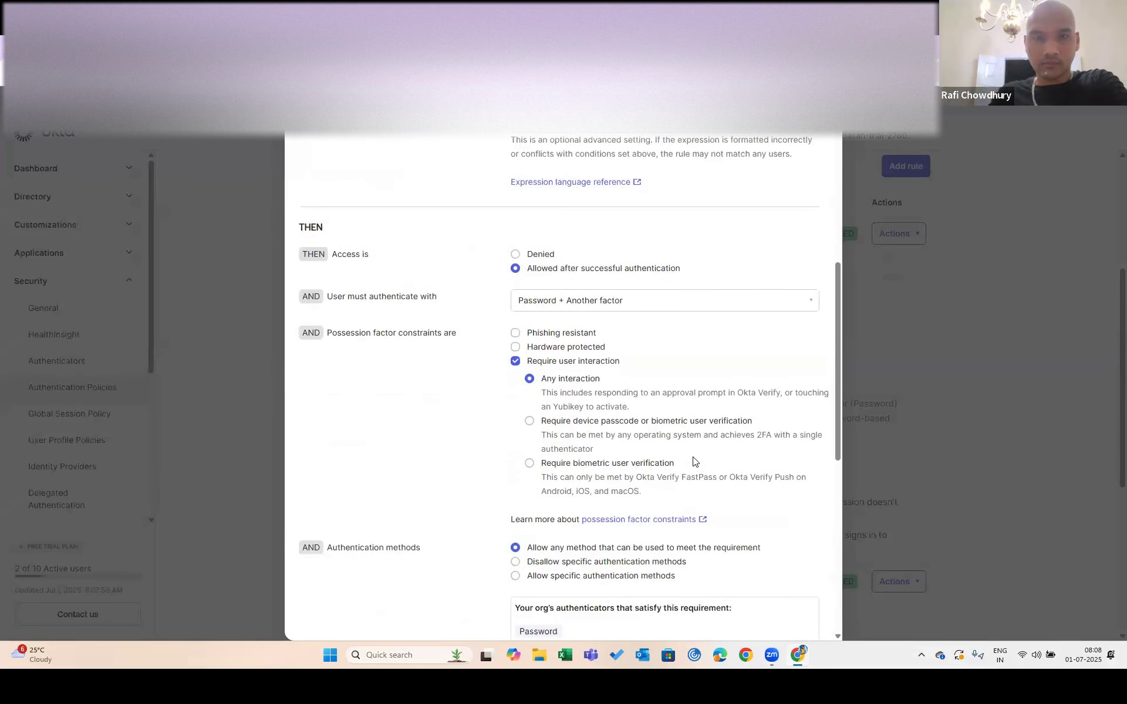
scroll(693, 462, "down", 4)
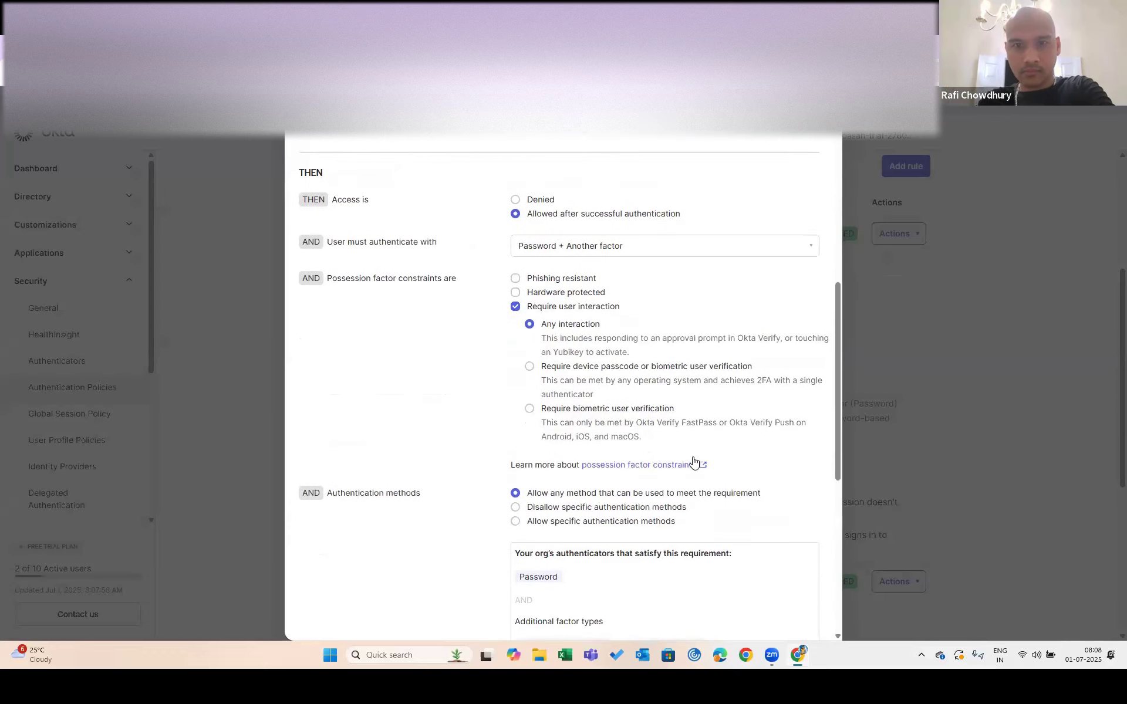
scroll(694, 461, "down", 5)
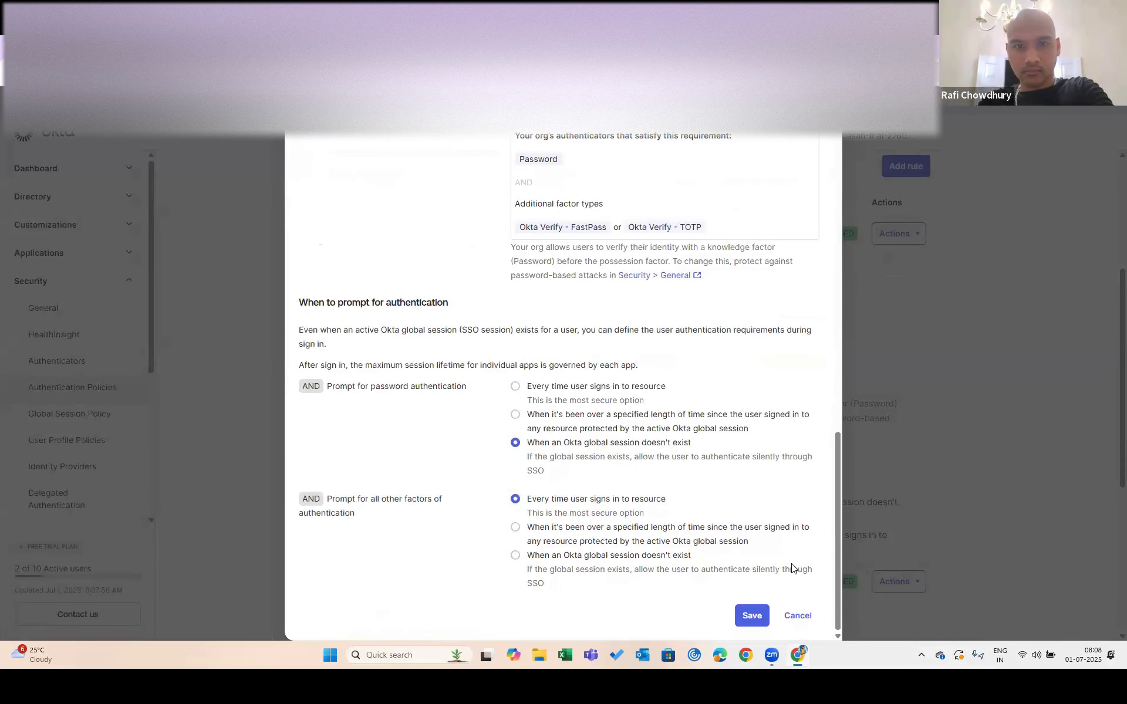
left_click(795, 617)
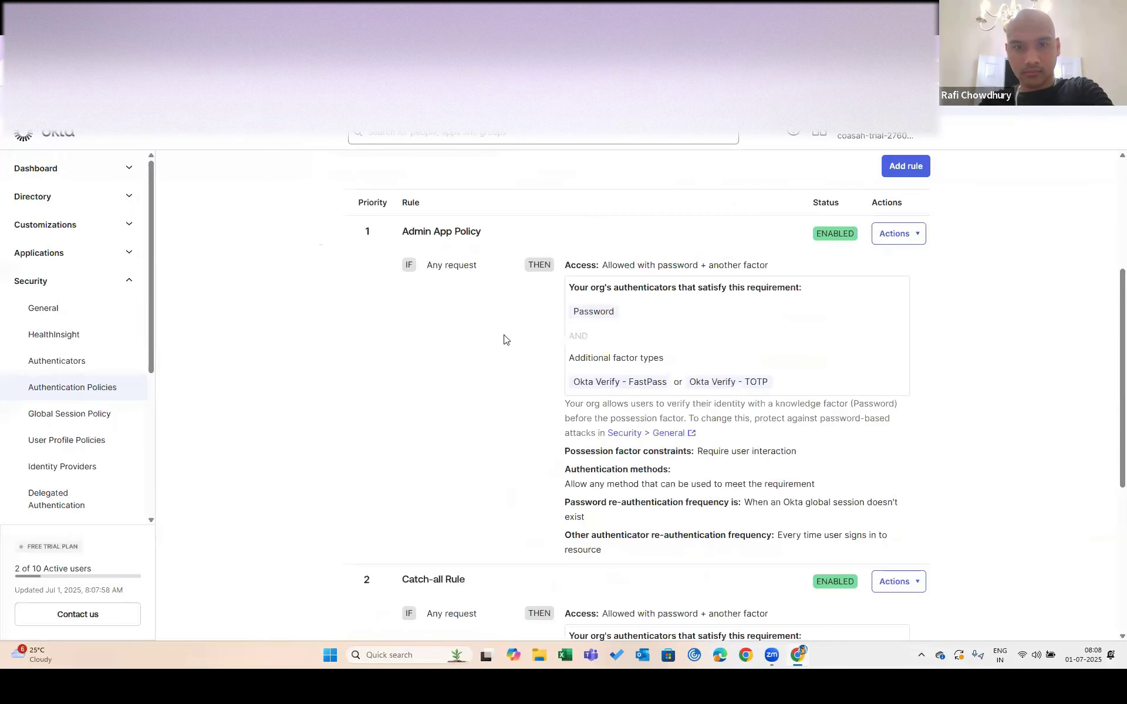
Turn on Push notification for the Okta Verify authenticator and save it
left_click(68, 362)
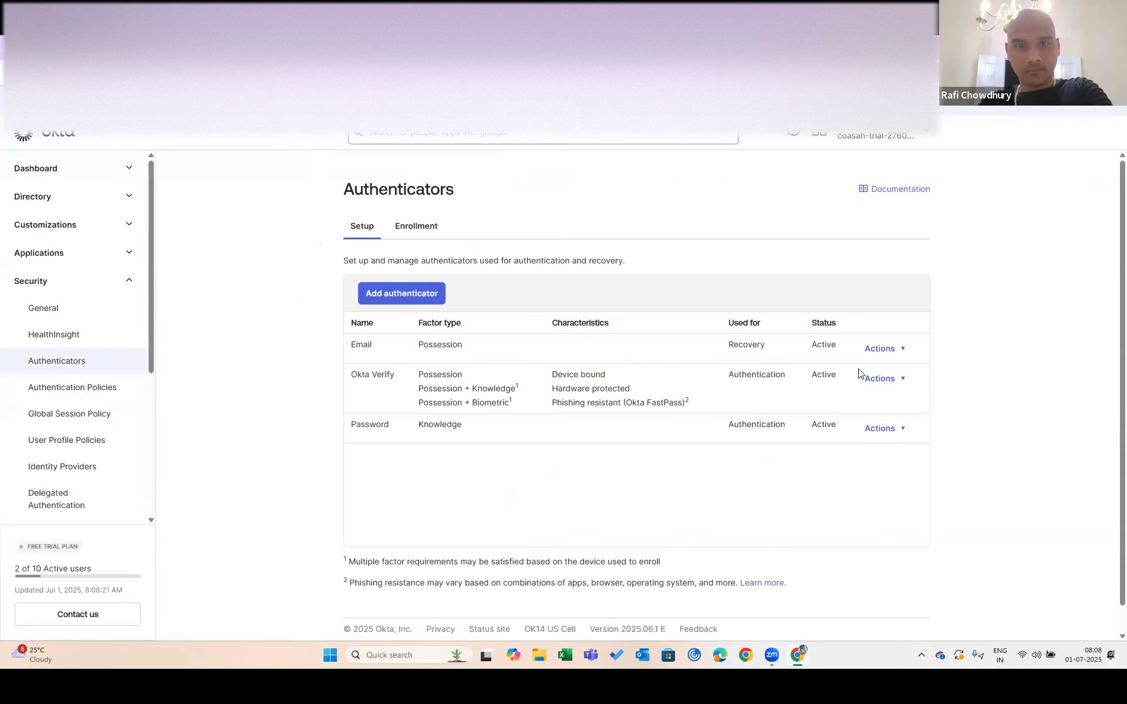
left_click(887, 383)
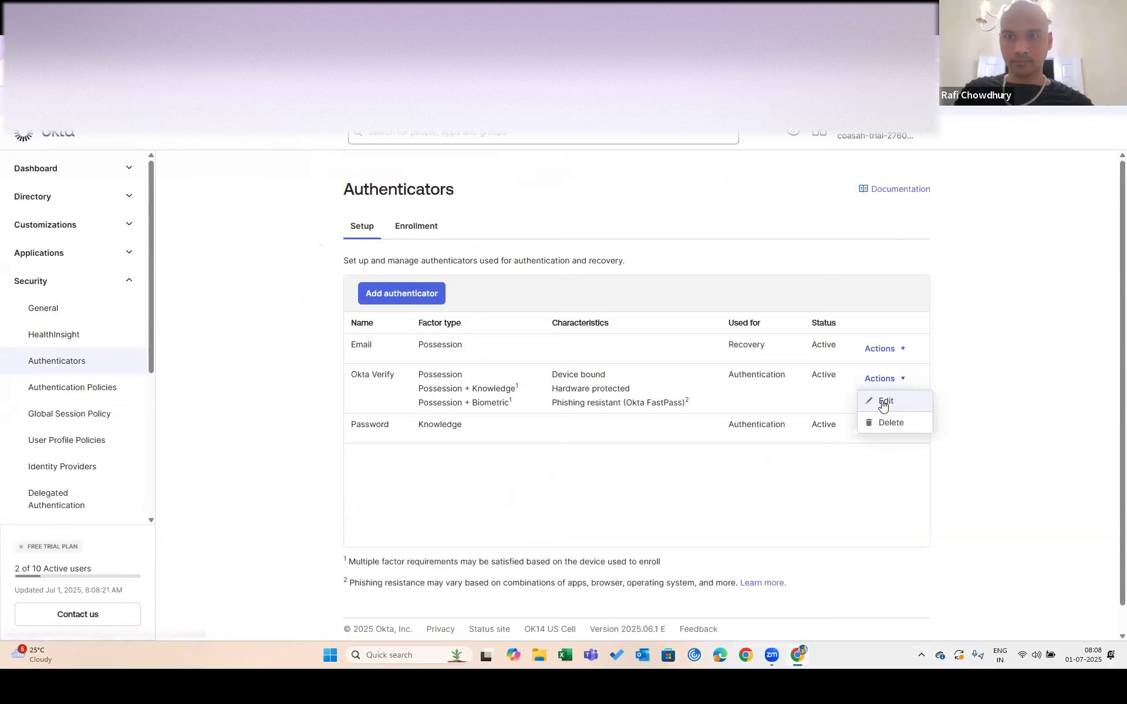
left_click(883, 401)
left_click(555, 381)
scroll(707, 589, "down", 10)
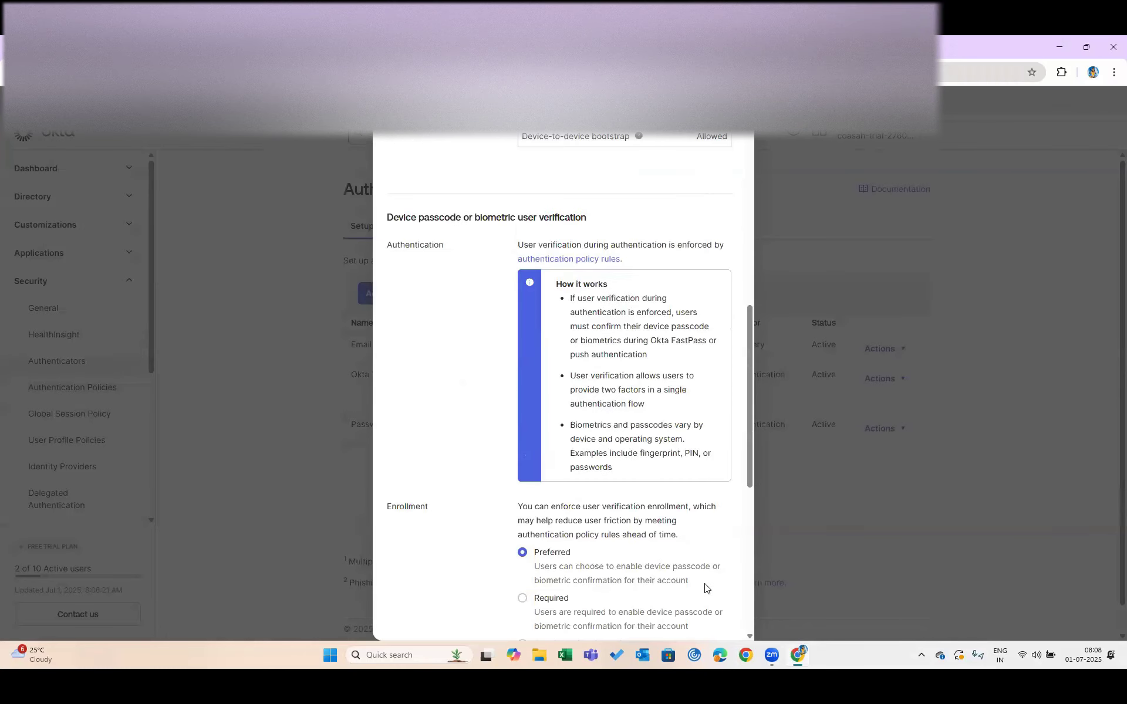
scroll(707, 589, "down", 6)
left_click(673, 619)
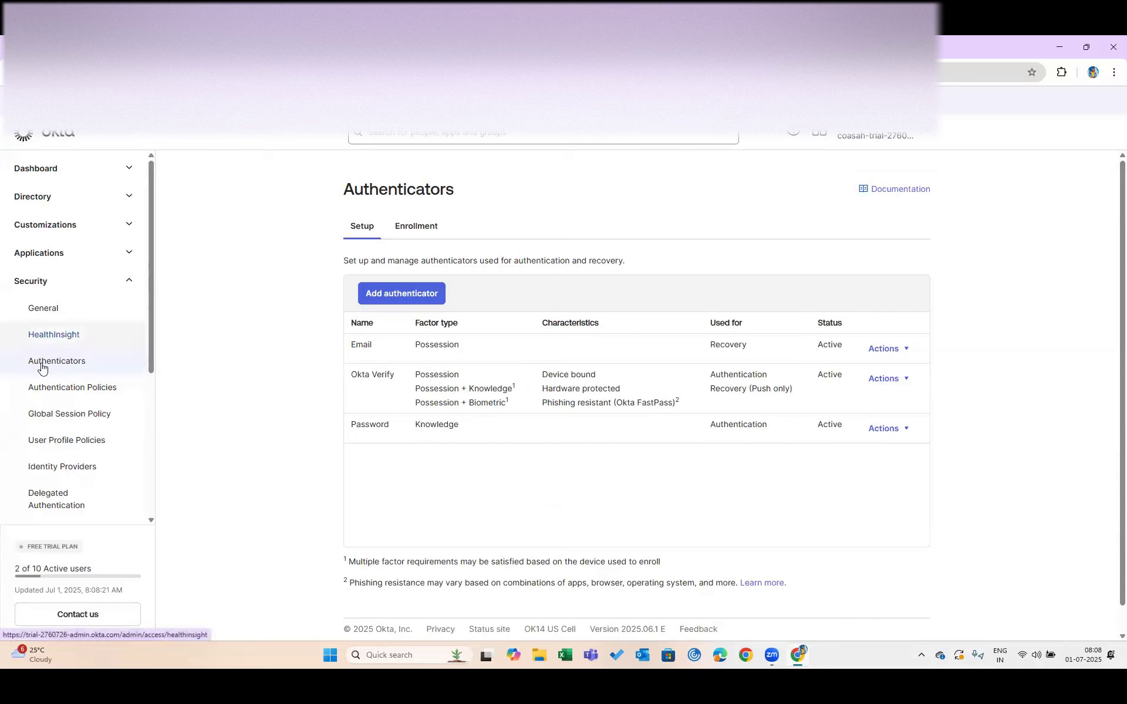
left_click(66, 223)
left_click(55, 423)
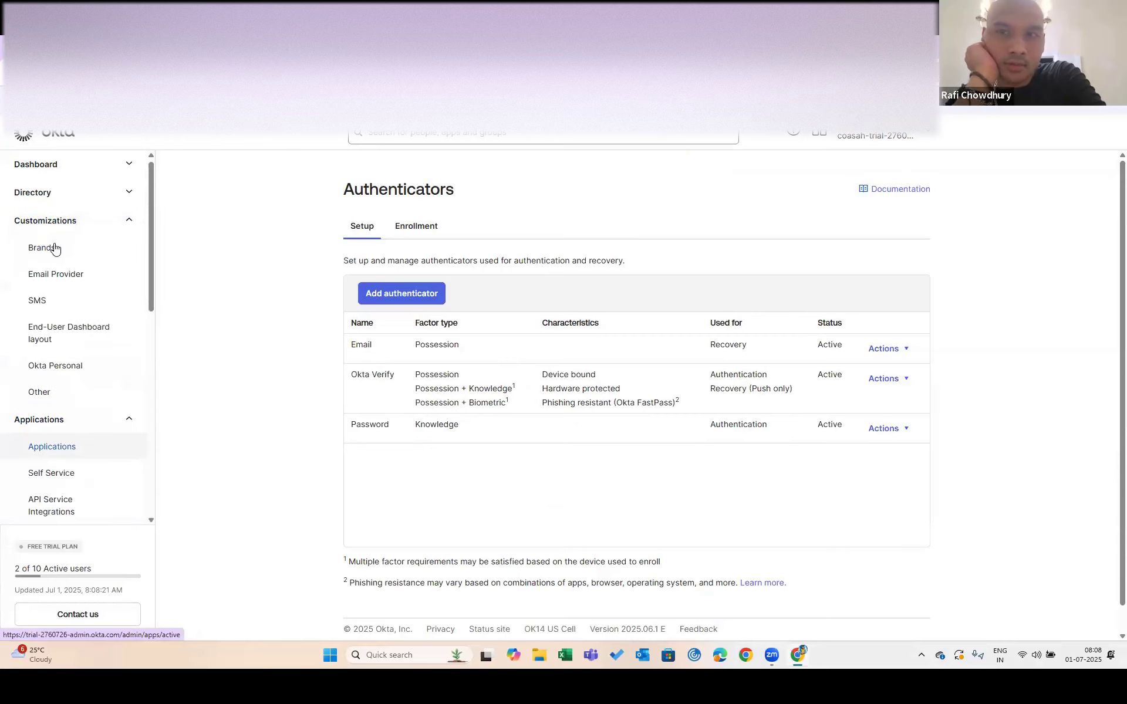
Open Applications > Applications, comparing it briefly with the end-user My Apps dashboard
left_click(54, 249)
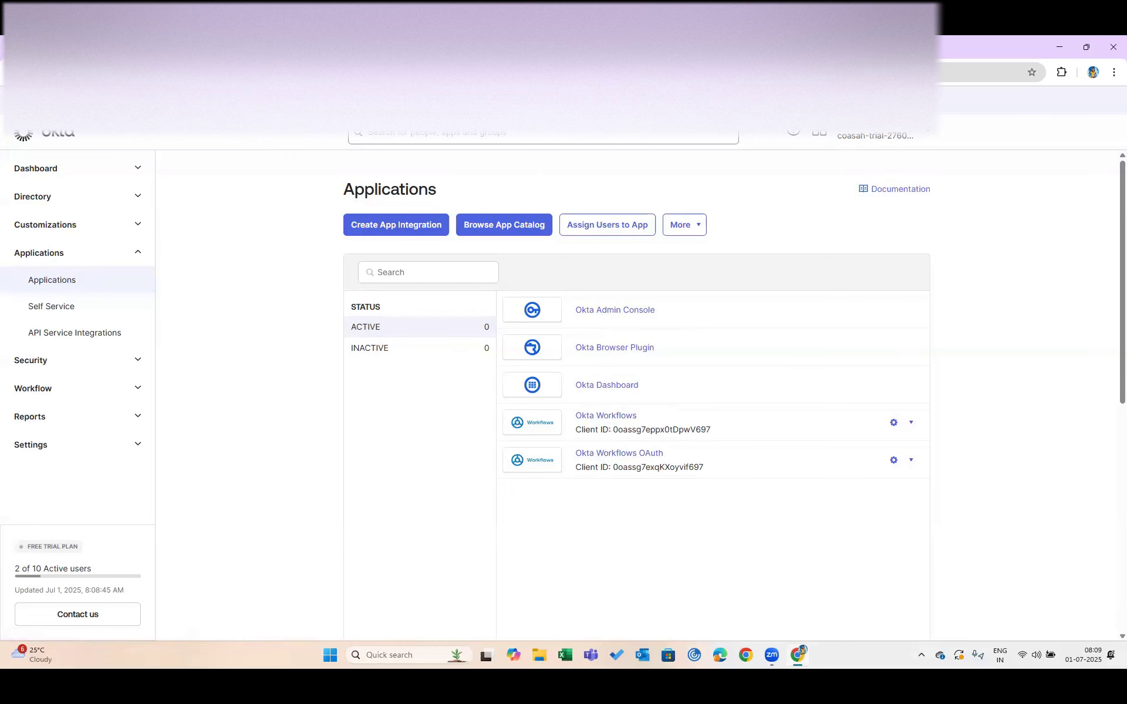
left_click(282, 47)
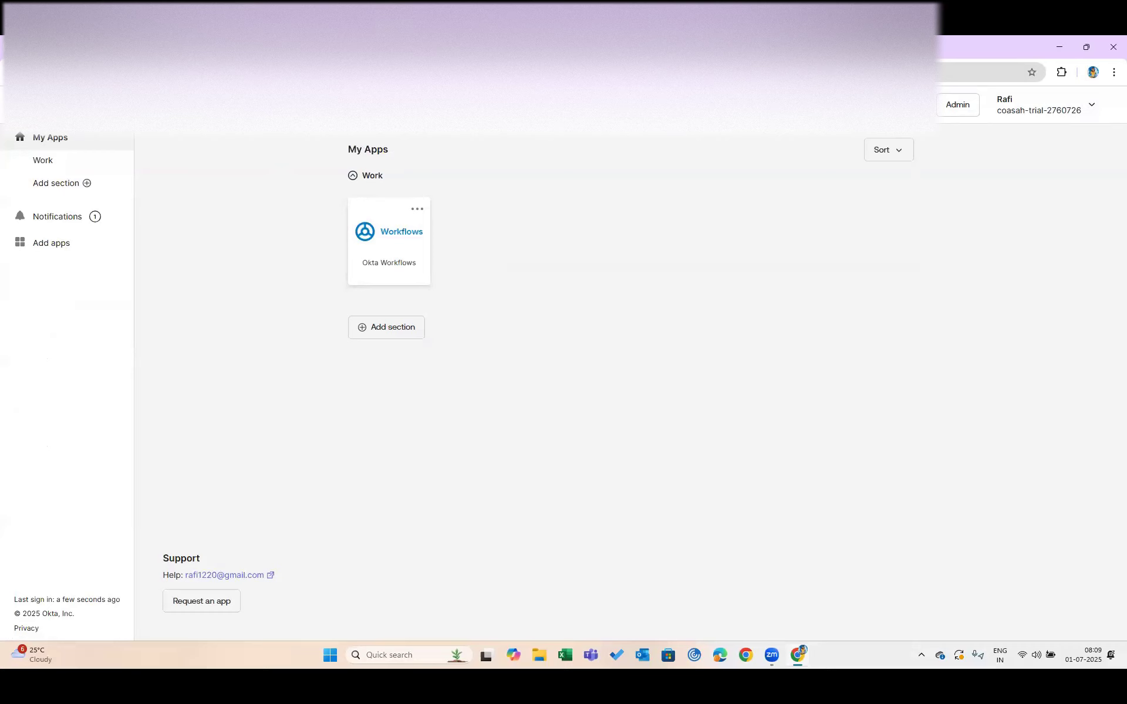
left_click(405, 47)
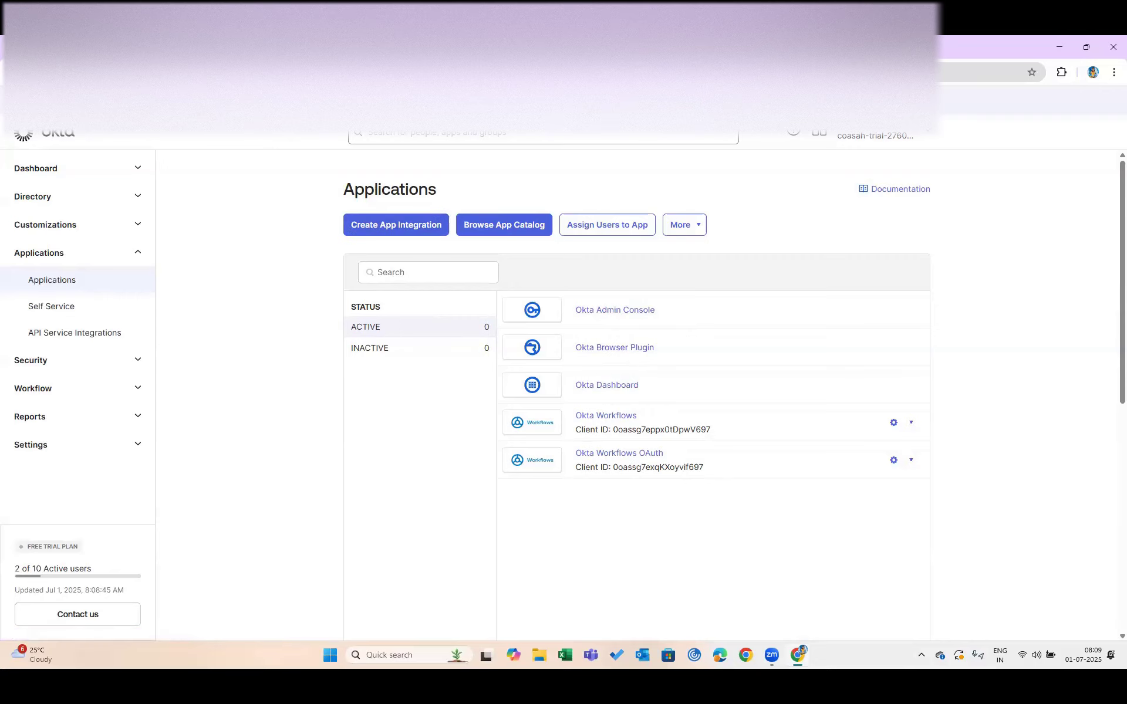
left_click(264, 47)
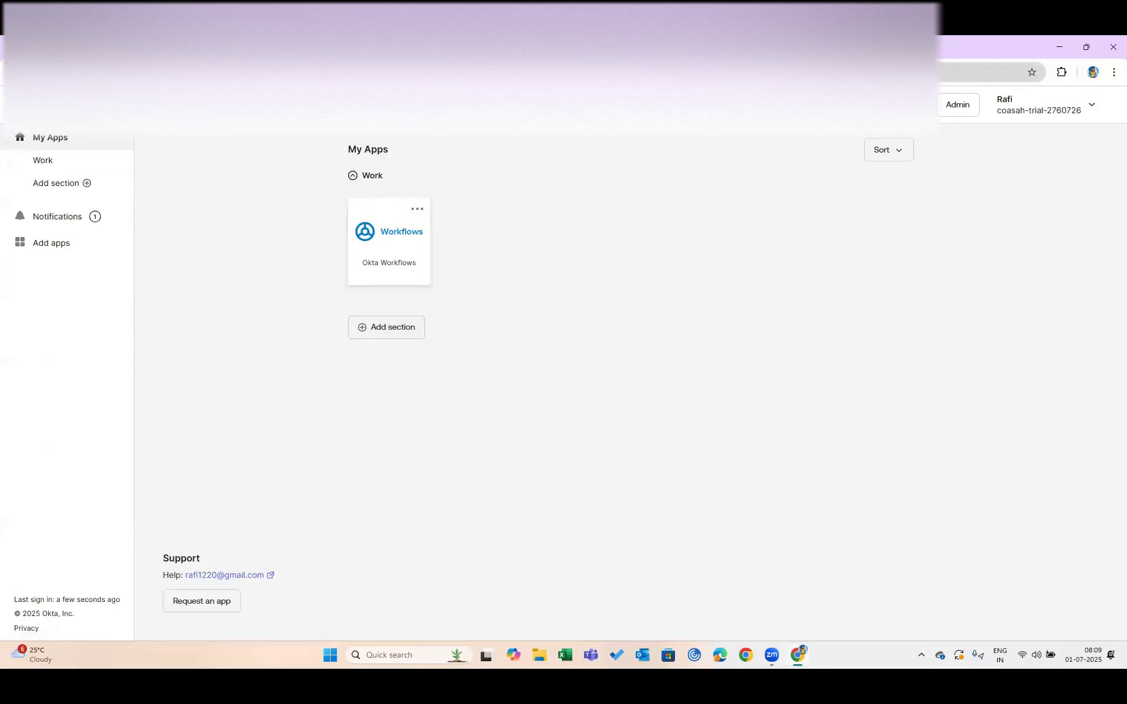
left_click(247, 47)
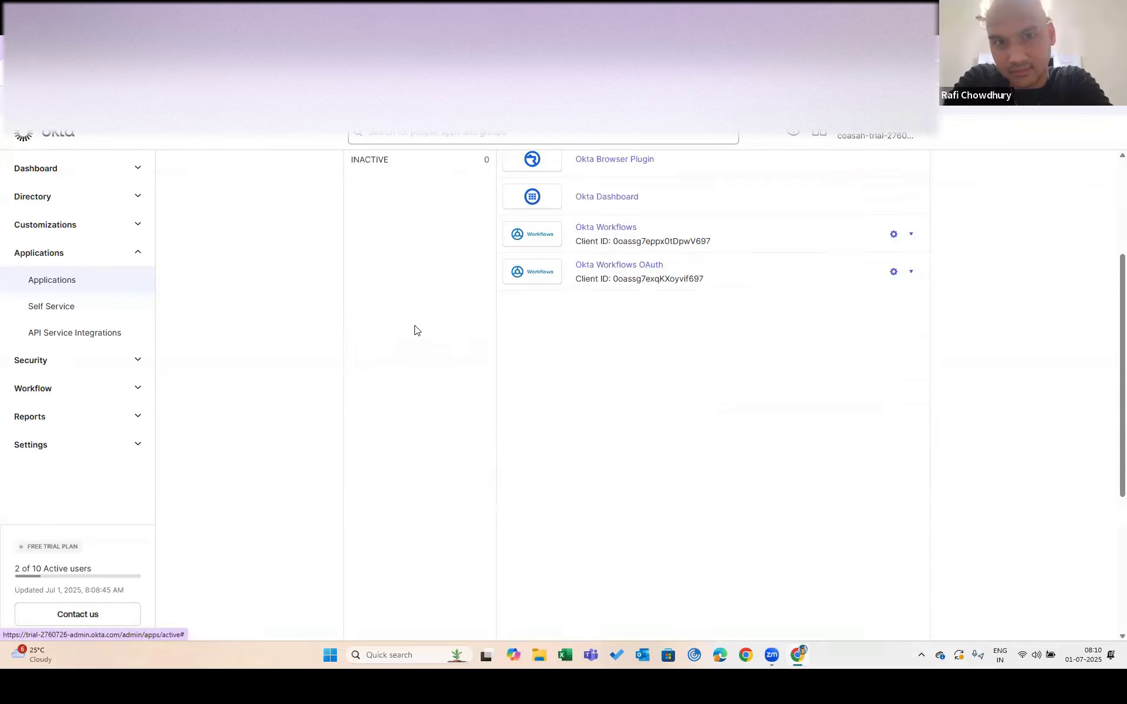
scroll(415, 330, "up", 3)
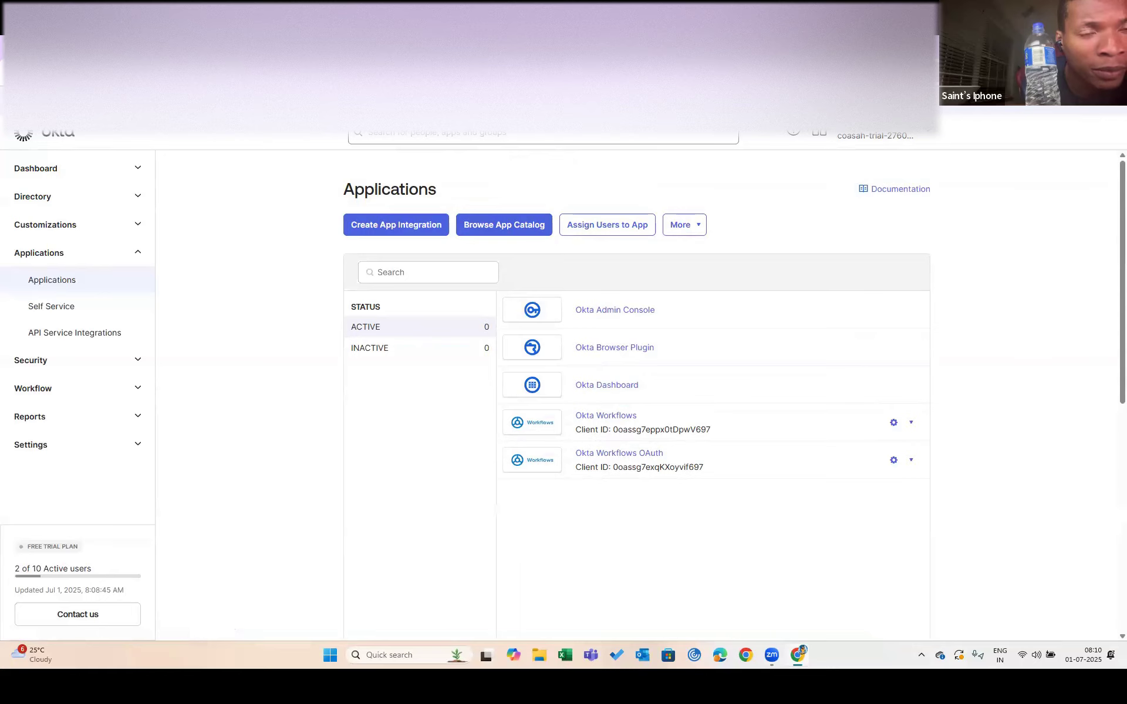
Look over the IAM Showcase SSO setup page, its site sections and the SP metadata tab
key("ctrl+Tab")
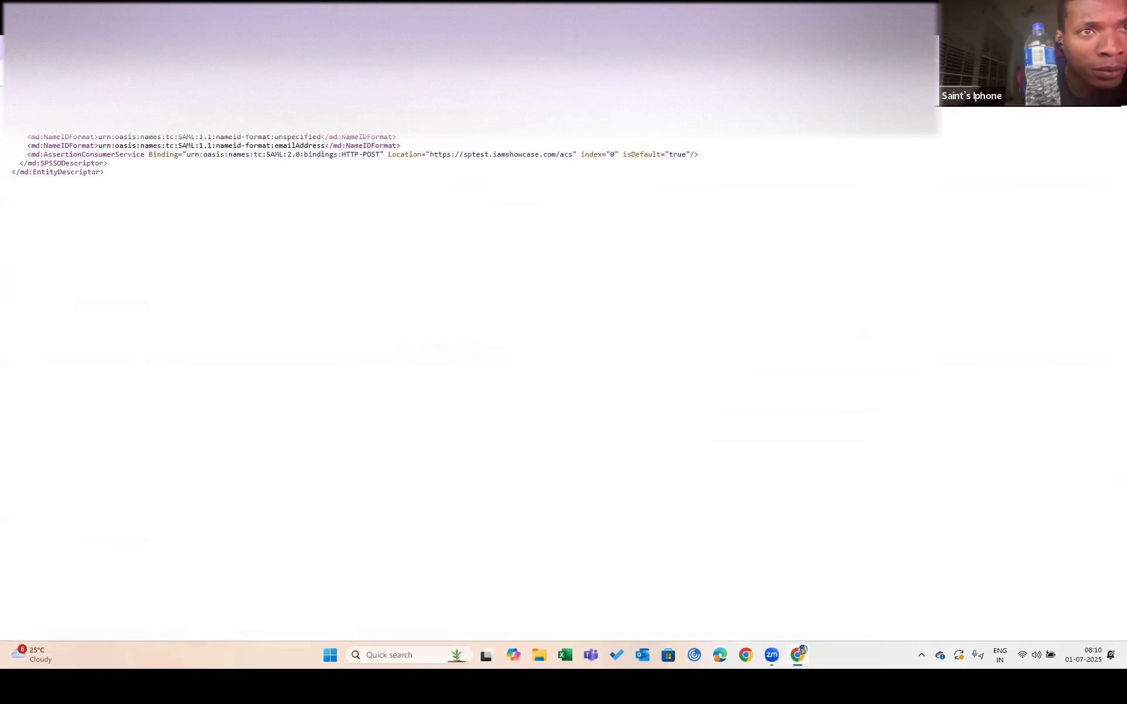
left_click(234, 48)
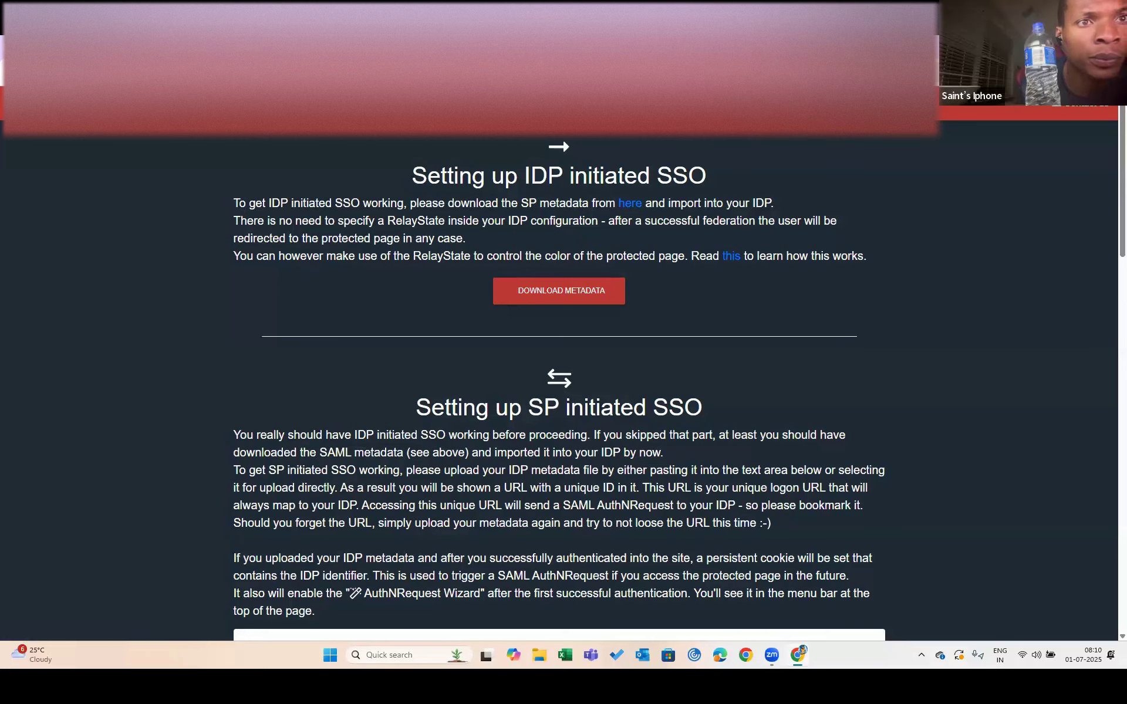
left_click(338, 104)
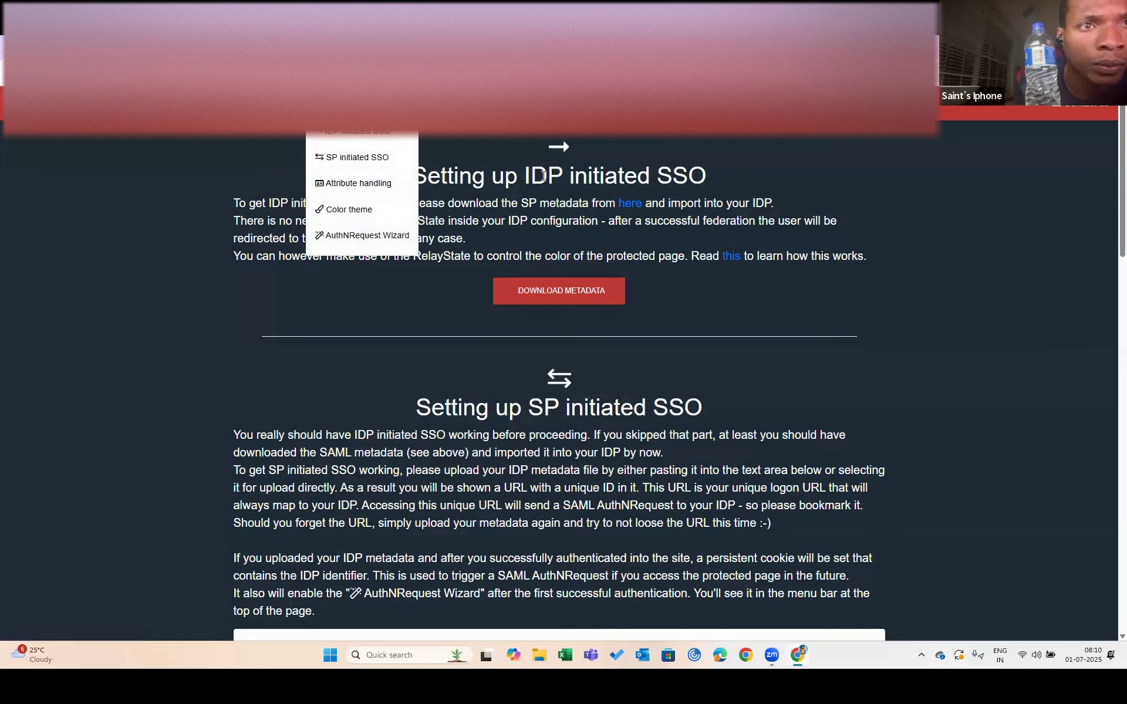
left_click(554, 214)
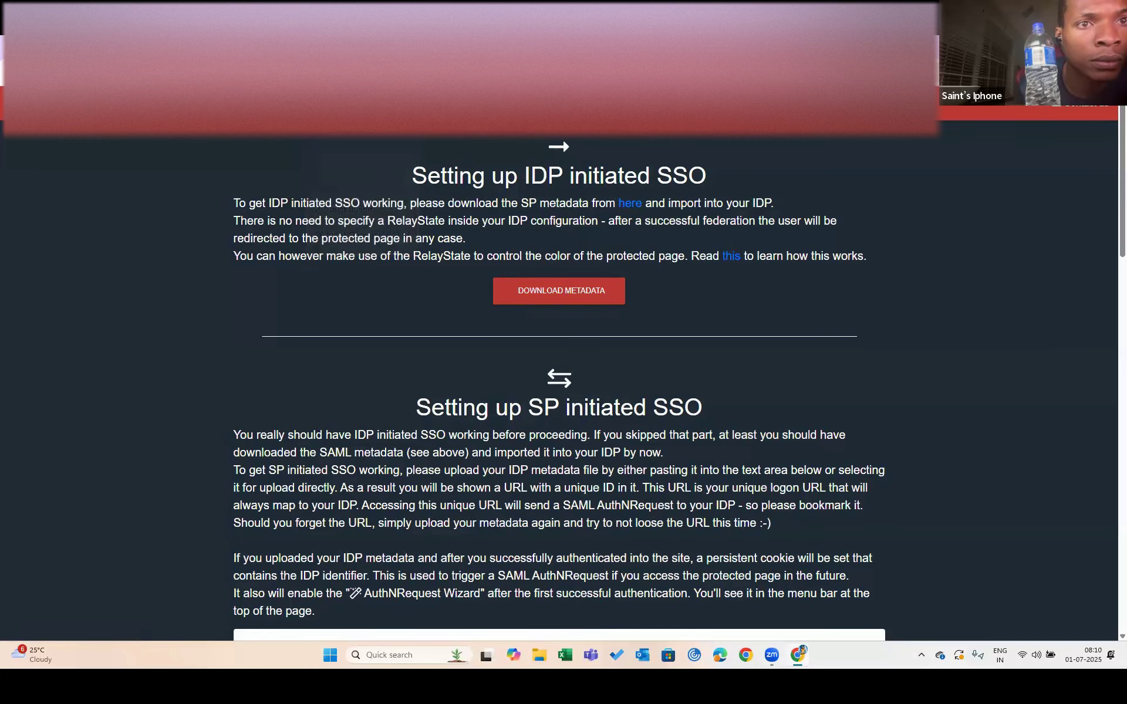
left_click(358, 47)
left_click(220, 47)
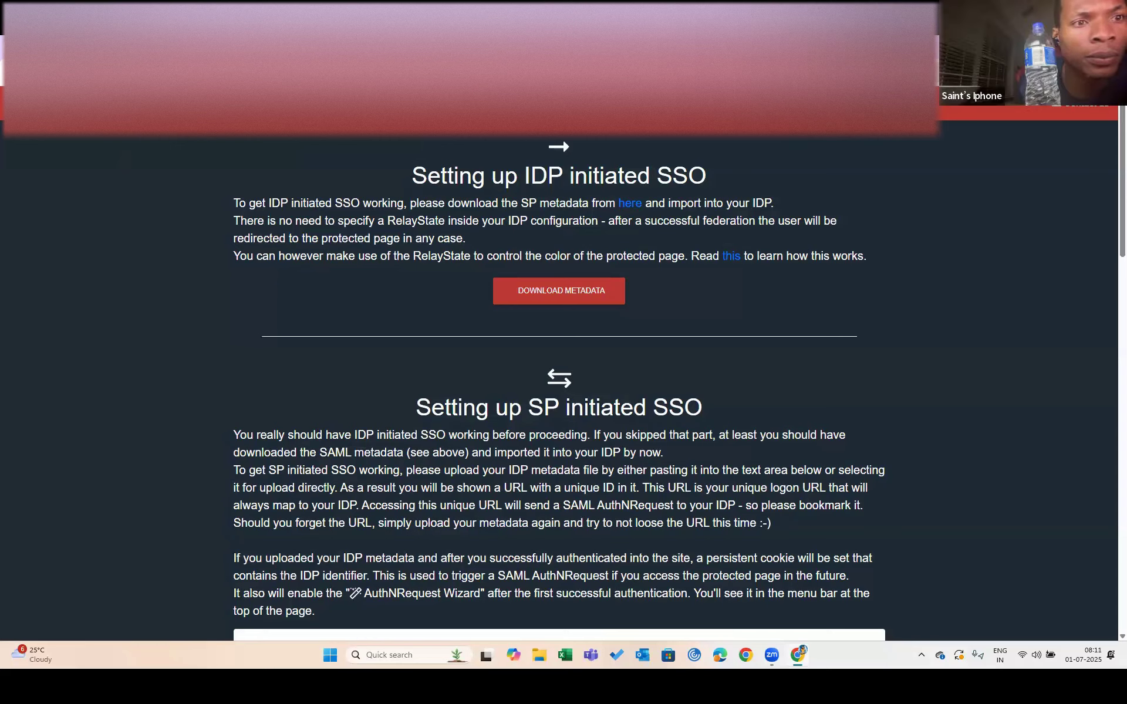
Open the SP metadata XML from the setup page, then return to the Okta Applications list
scroll(395, 341, "down", 10)
scroll(395, 341, "up", 7)
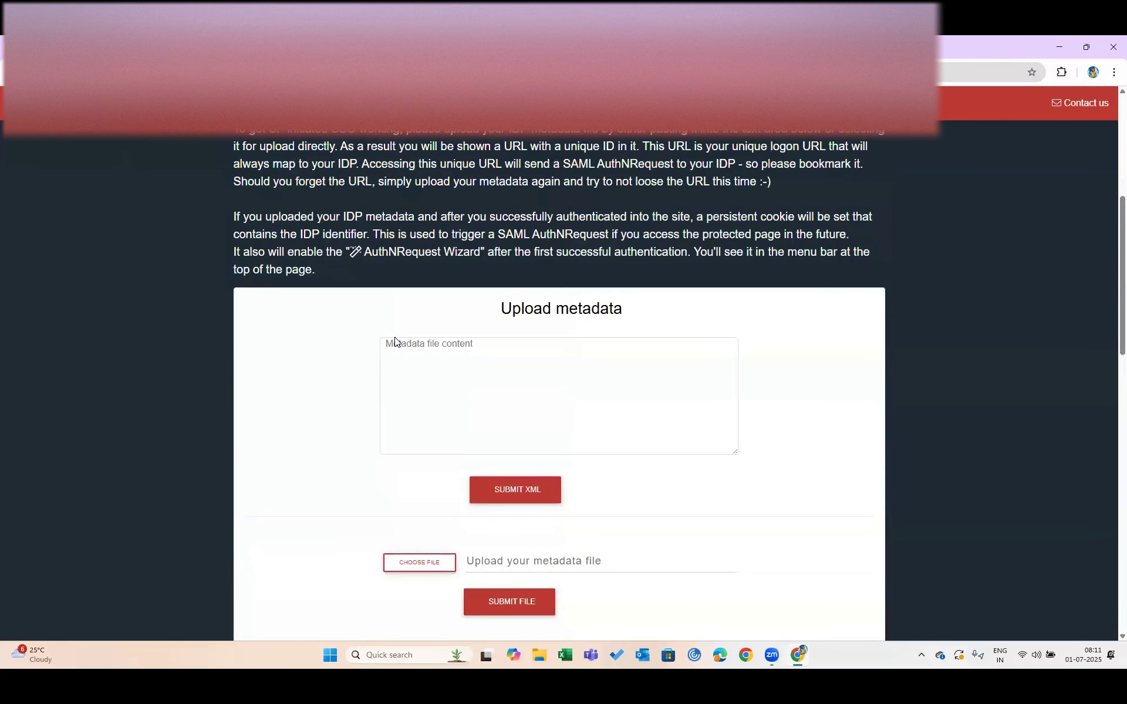
scroll(395, 343, "up", 4)
left_click(559, 295)
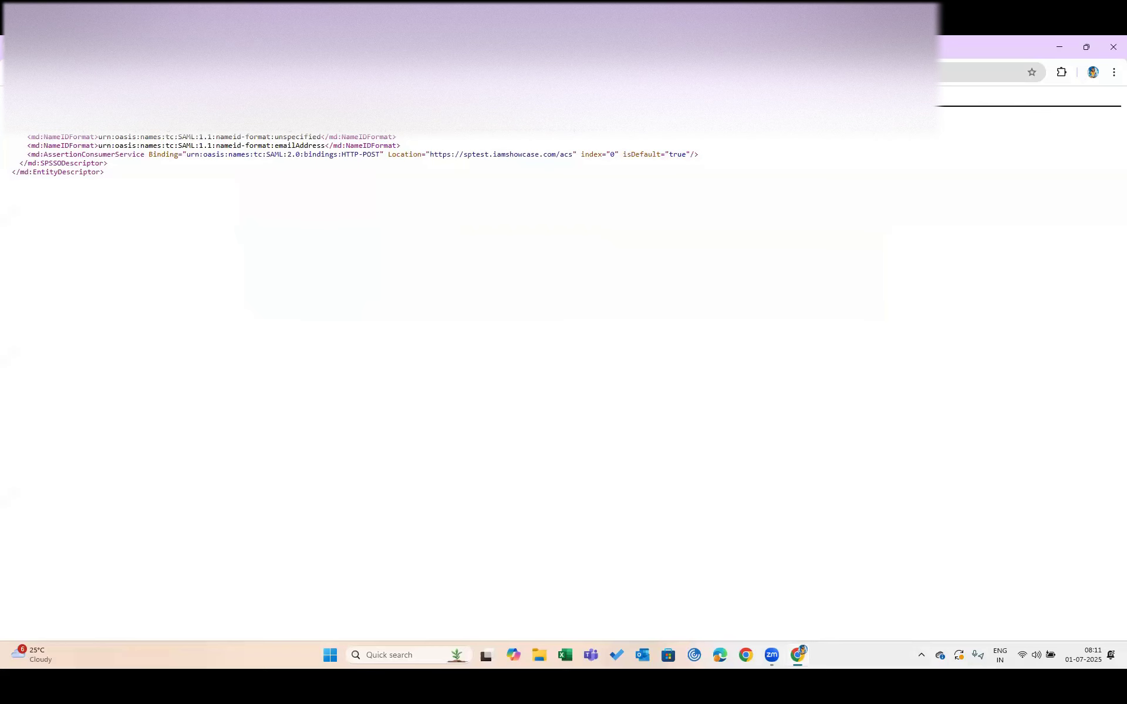
left_click(246, 47)
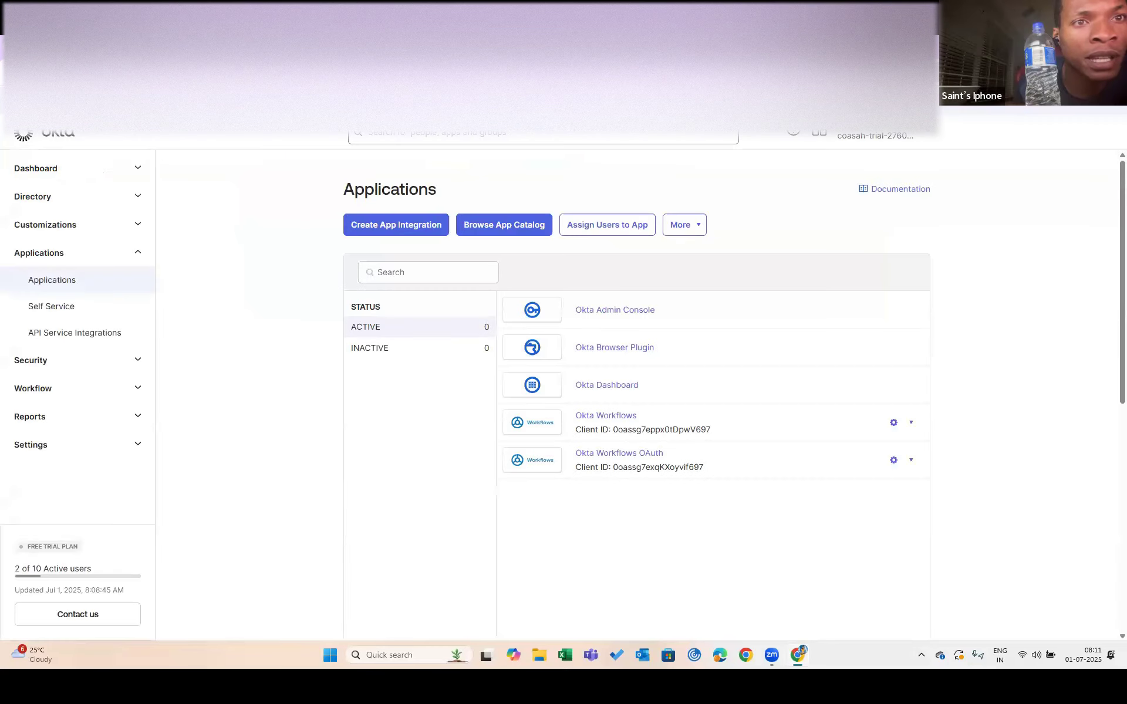
left_click(375, 47)
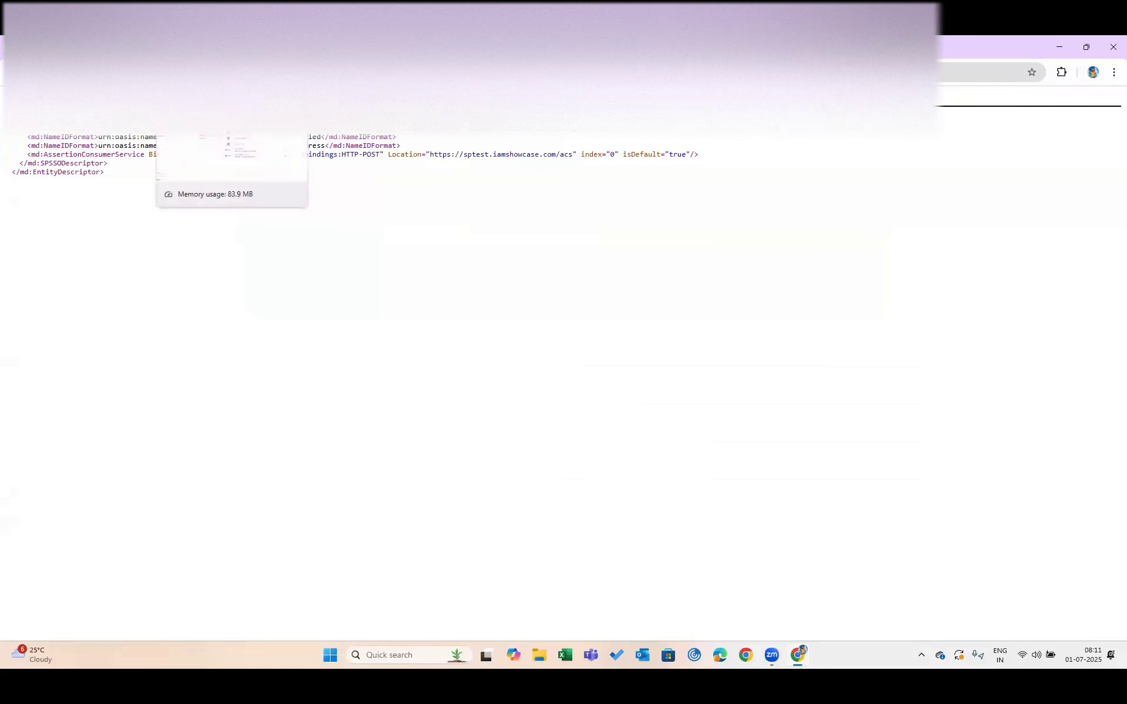
left_click(229, 46)
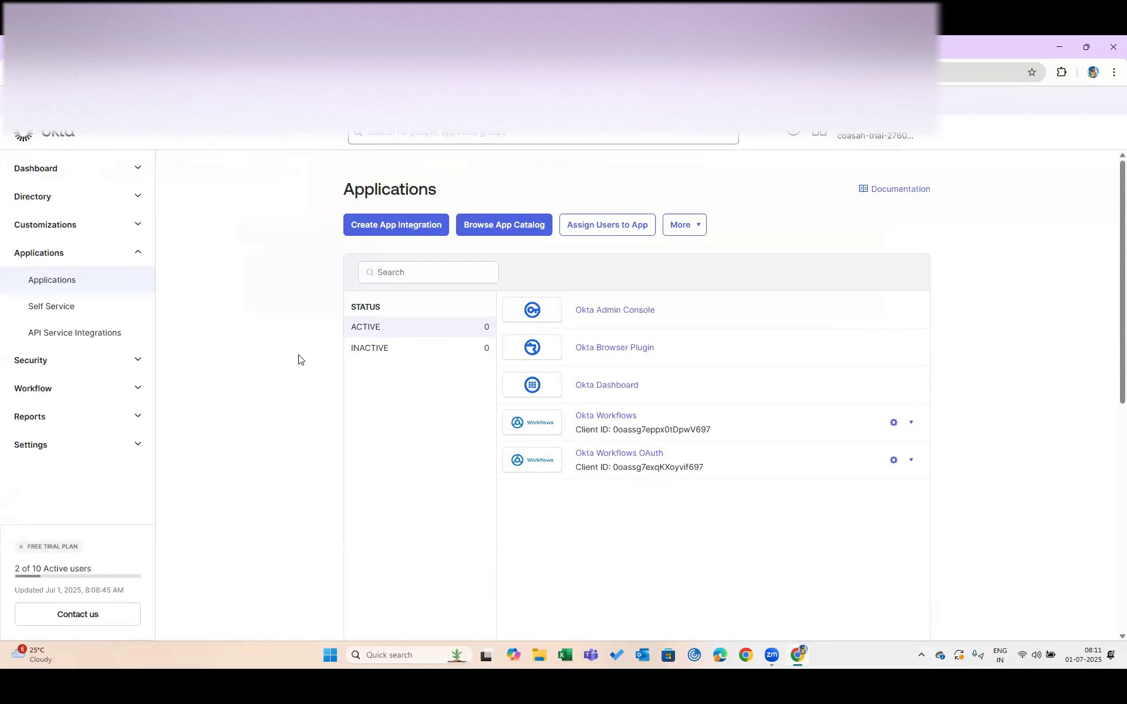
left_click(118, 47)
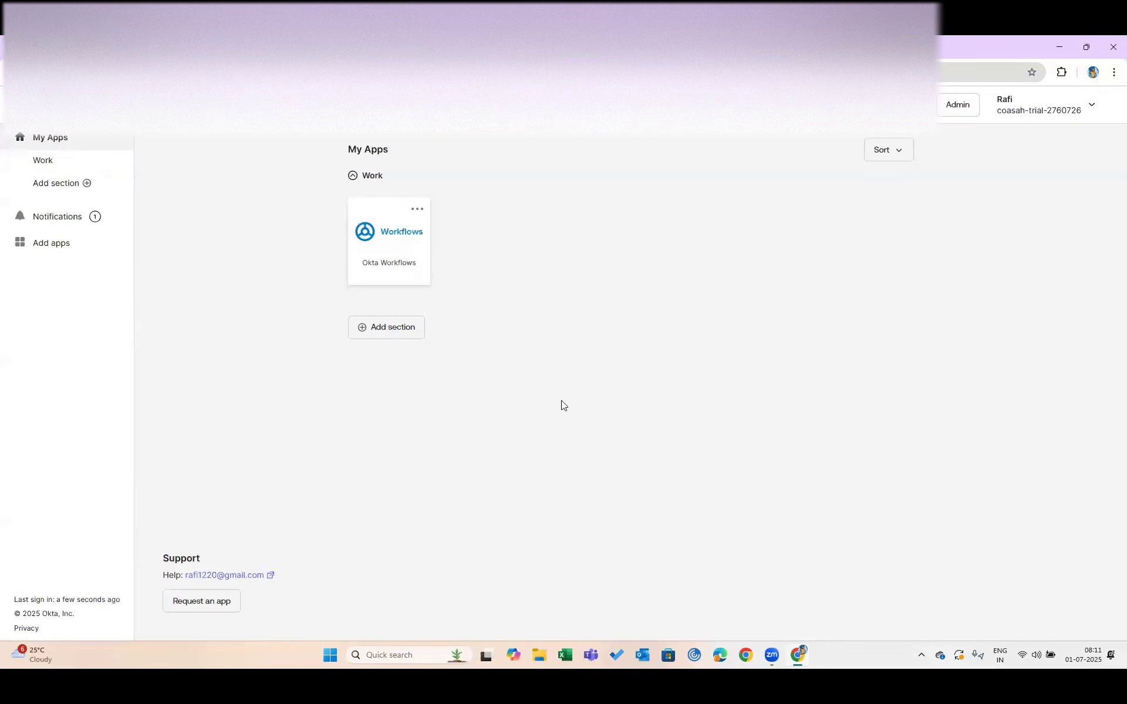
key("ctrl+Tab")
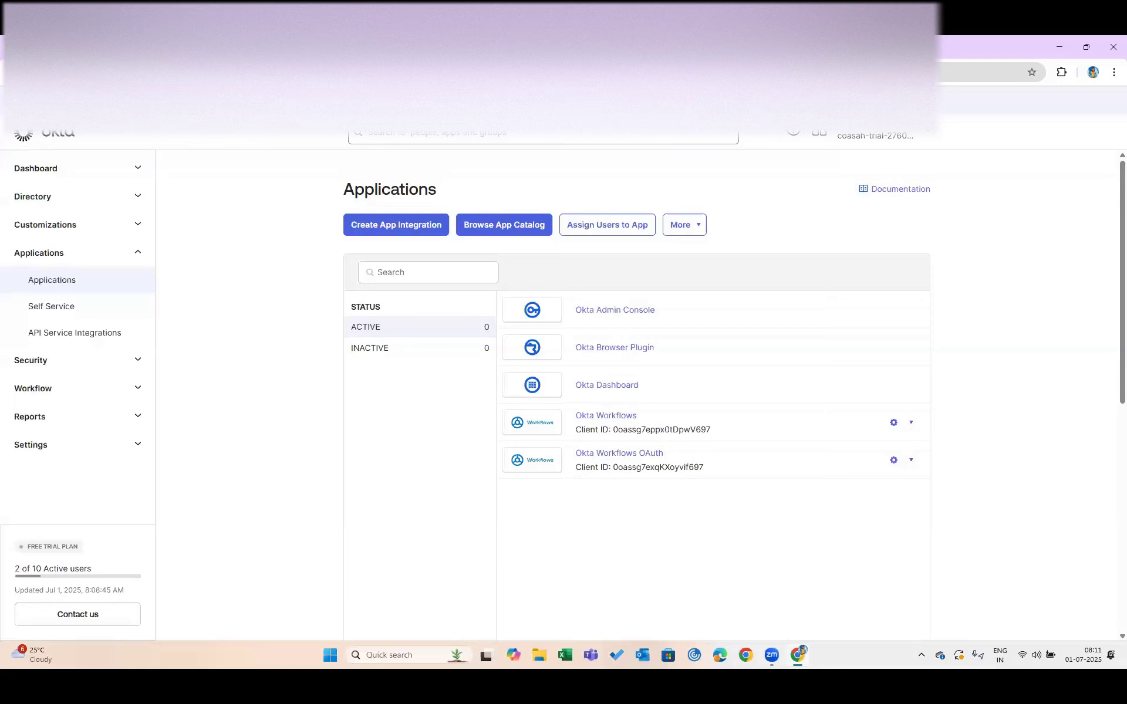
key("ctrl+Tab")
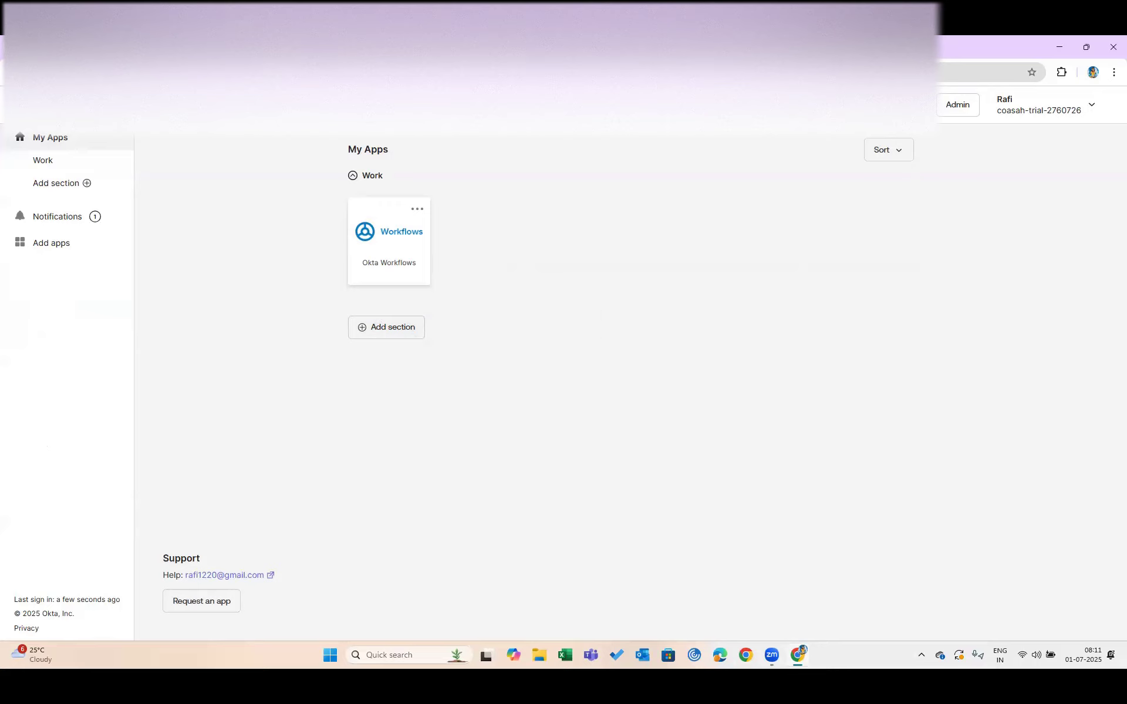
left_click(329, 47)
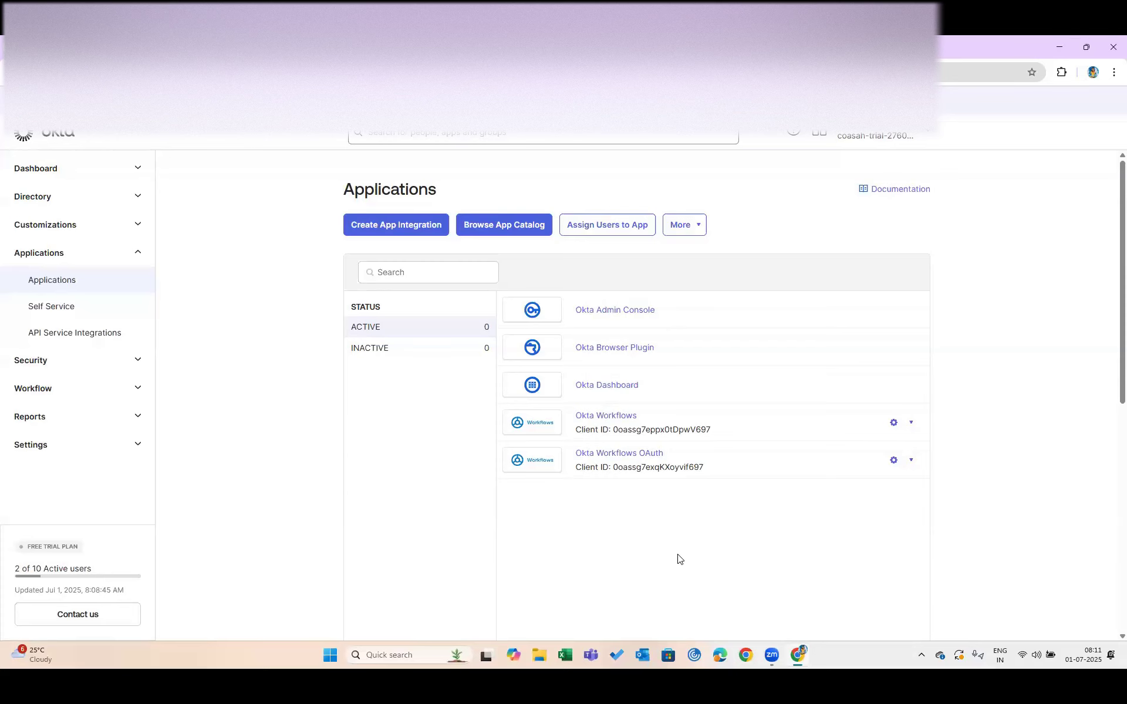
scroll(675, 540, "down", 2)
scroll(650, 469, "up", 1)
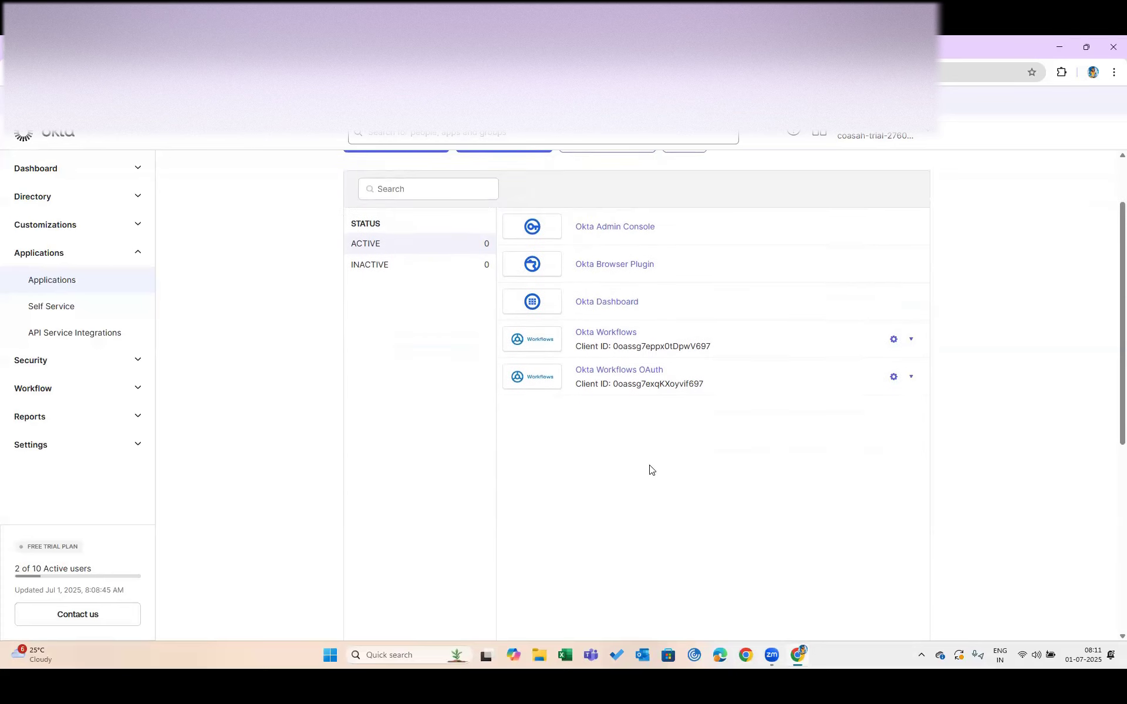
scroll(649, 469, "up", 1)
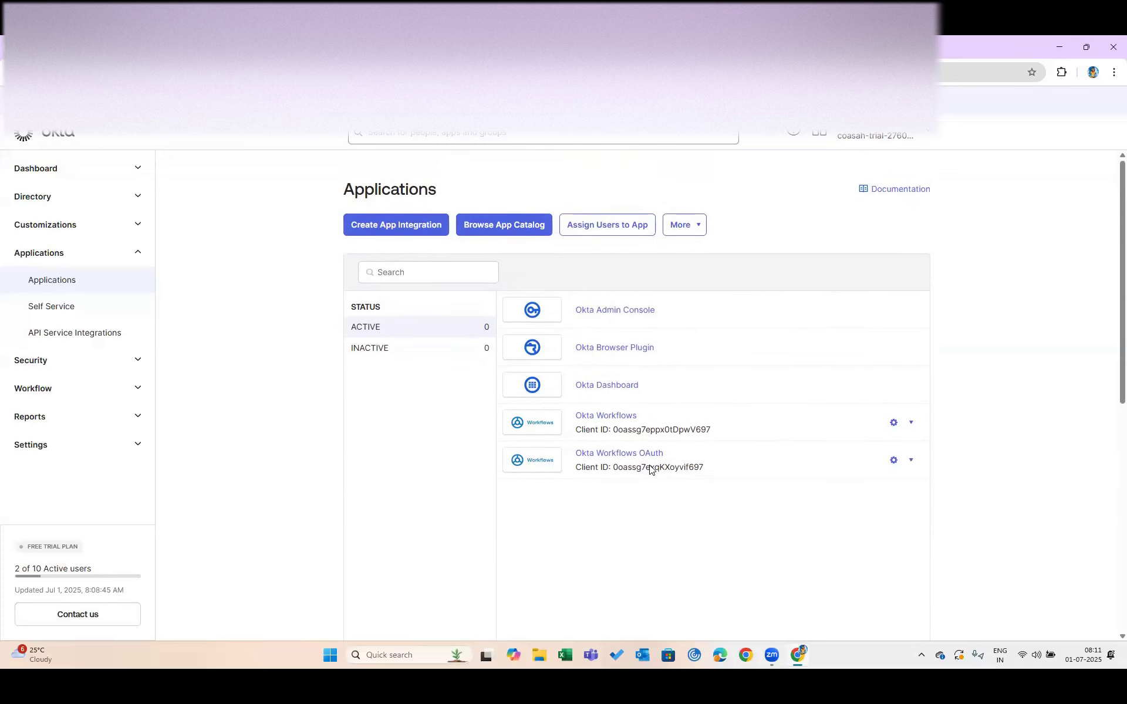
left_click(403, 232)
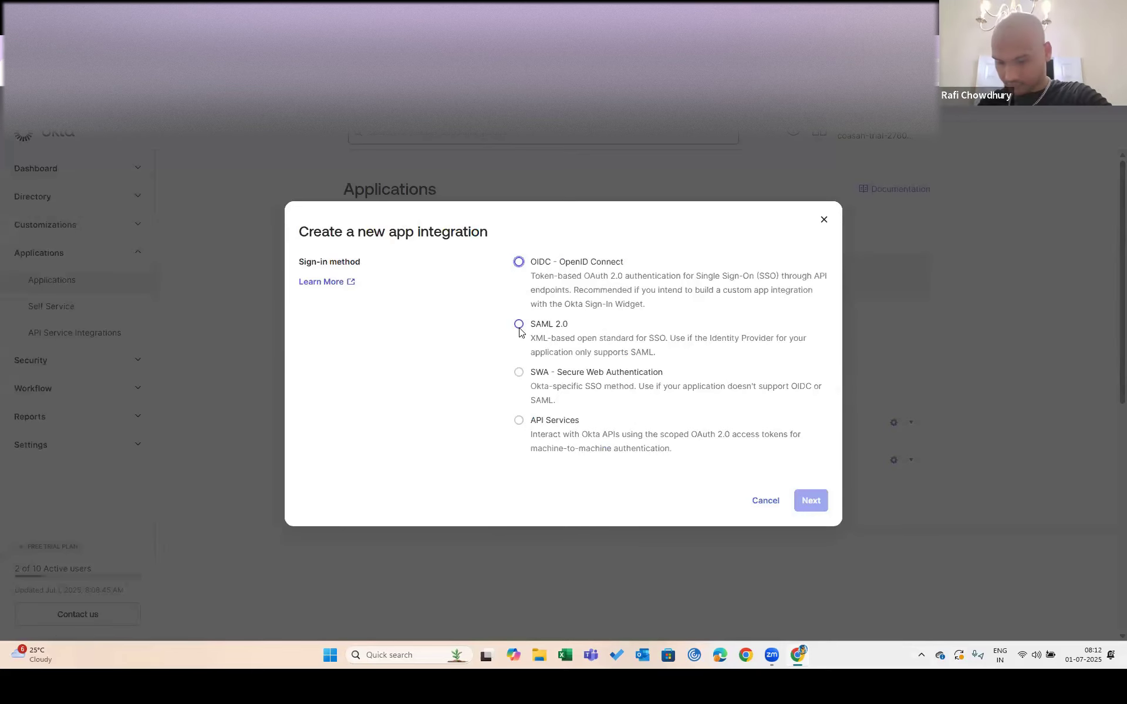
left_click(823, 220)
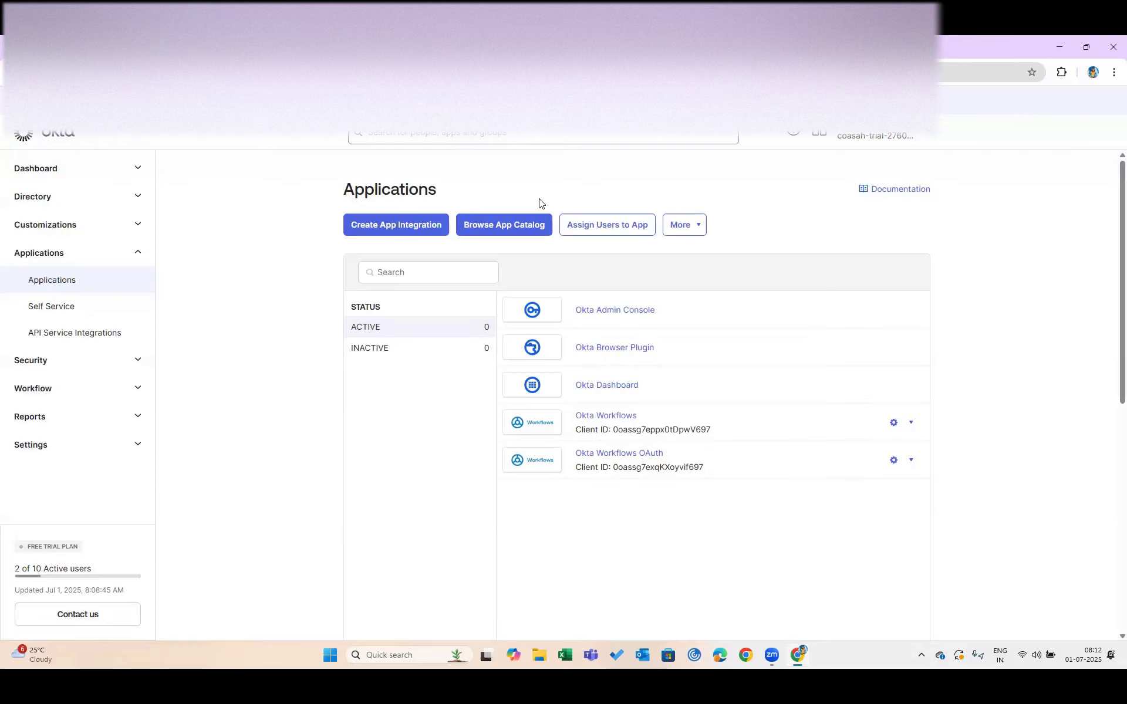
Open Browse App Catalog and scroll through its 8111 integrations, including Salesforce and Zendesk
left_click(526, 233)
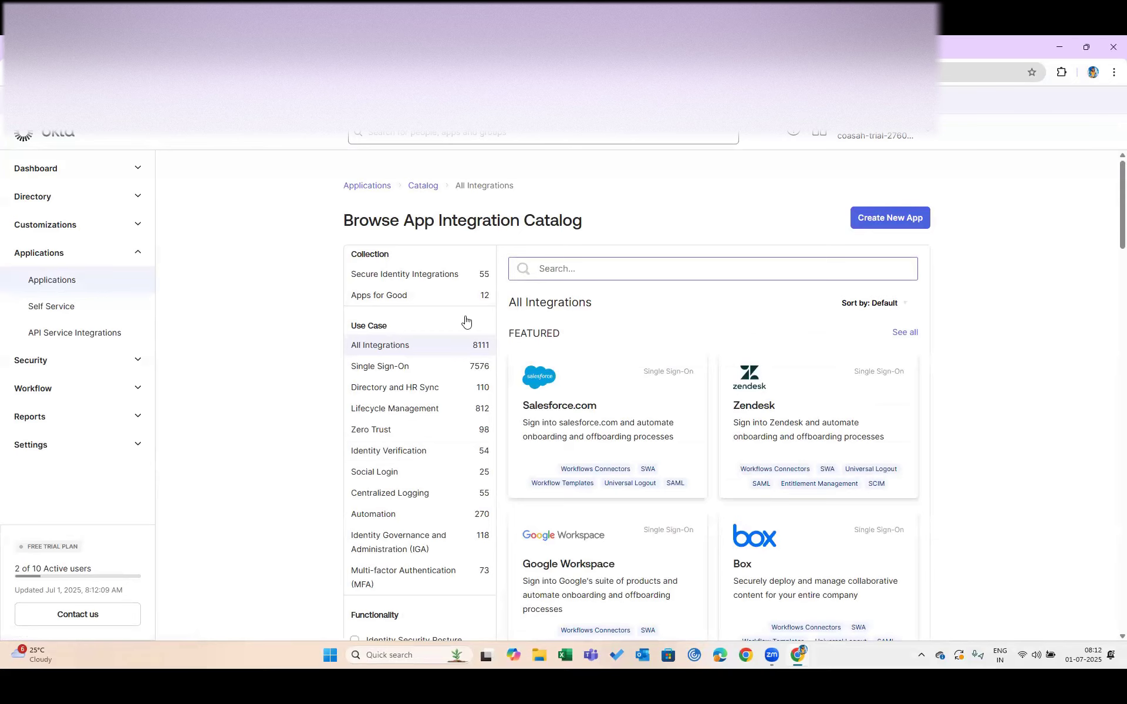
scroll(466, 320, "down", 10)
scroll(466, 322, "down", 4)
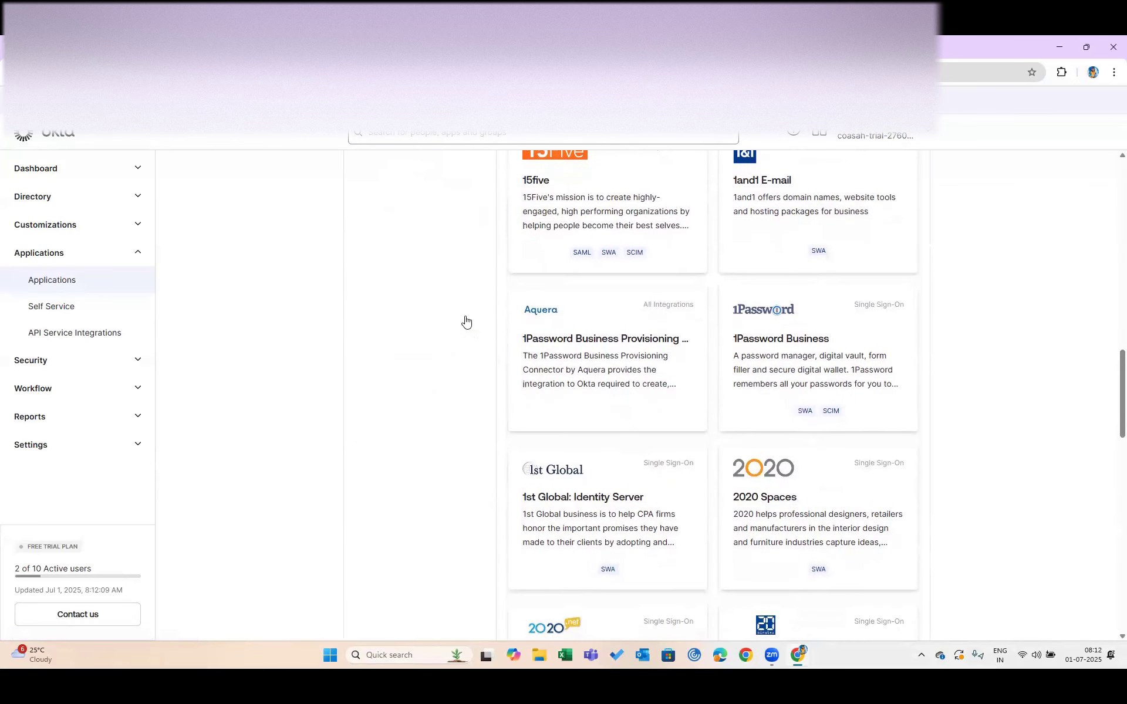
scroll(465, 322, "down", 15)
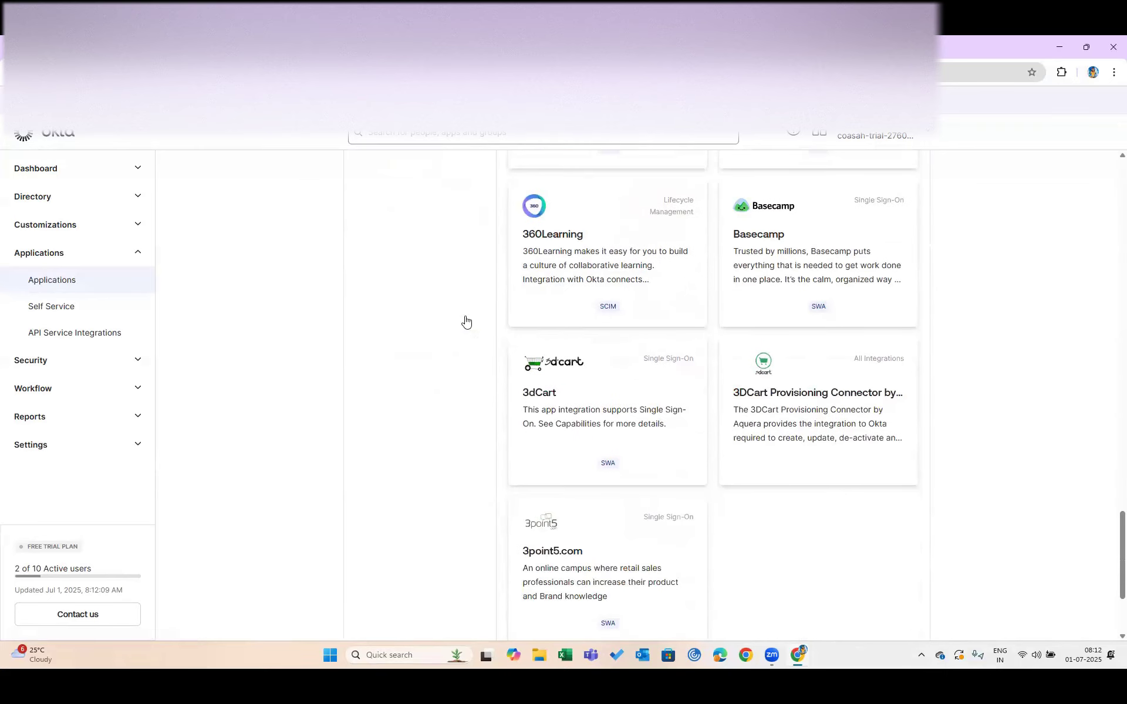
scroll(466, 322, "down", 2)
scroll(466, 321, "up", 20)
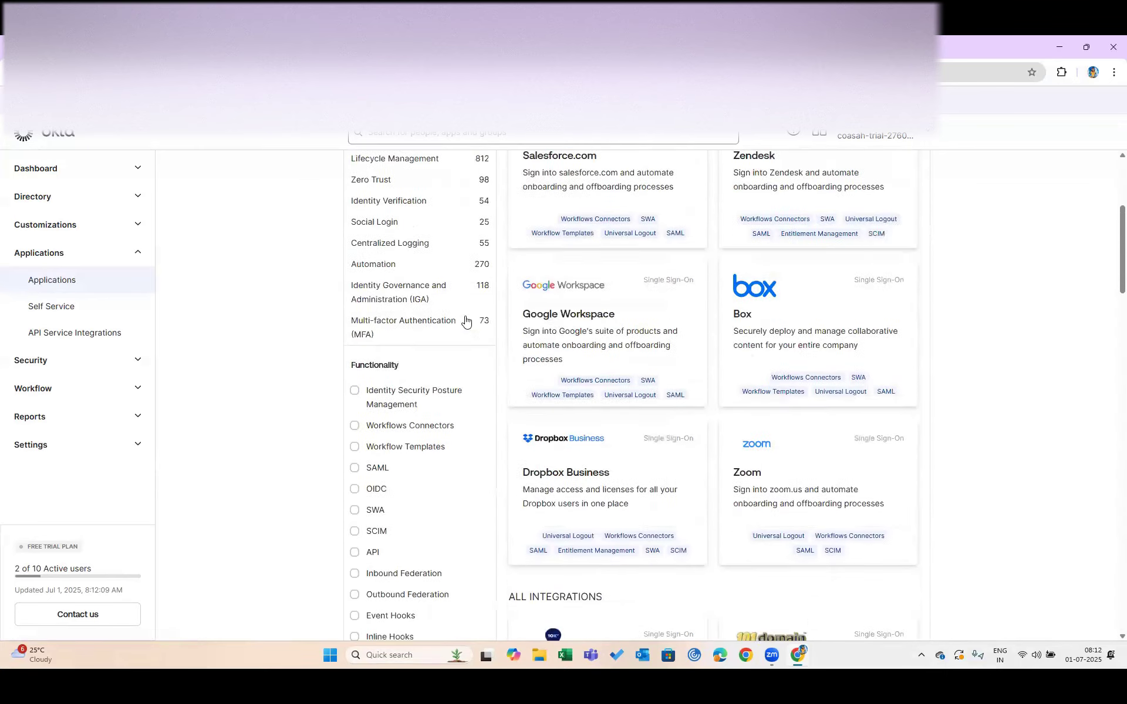
scroll(466, 321, "up", 1)
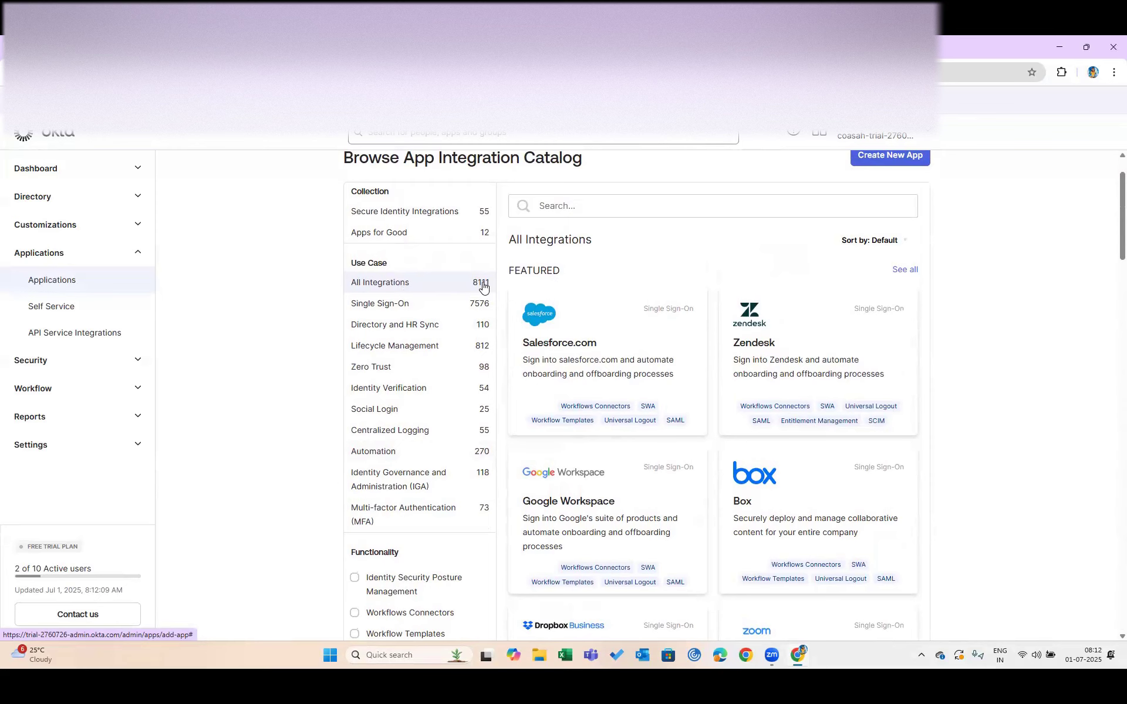
scroll(411, 305, "up", 1)
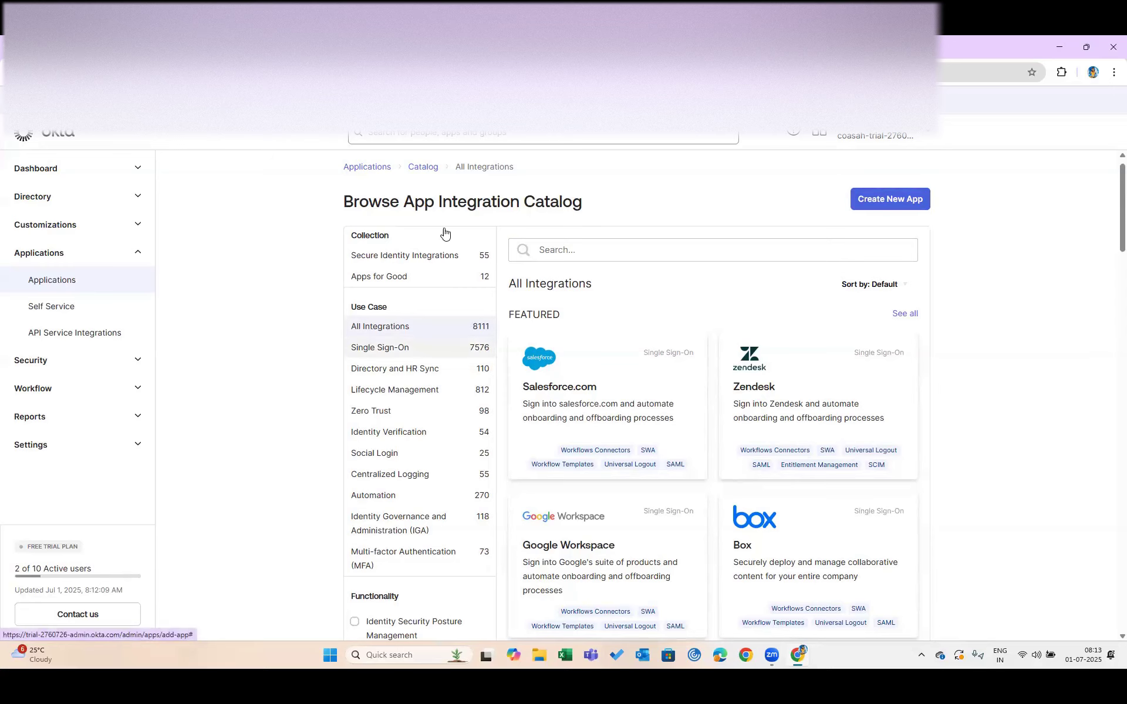
scroll(468, 396, "down", 3)
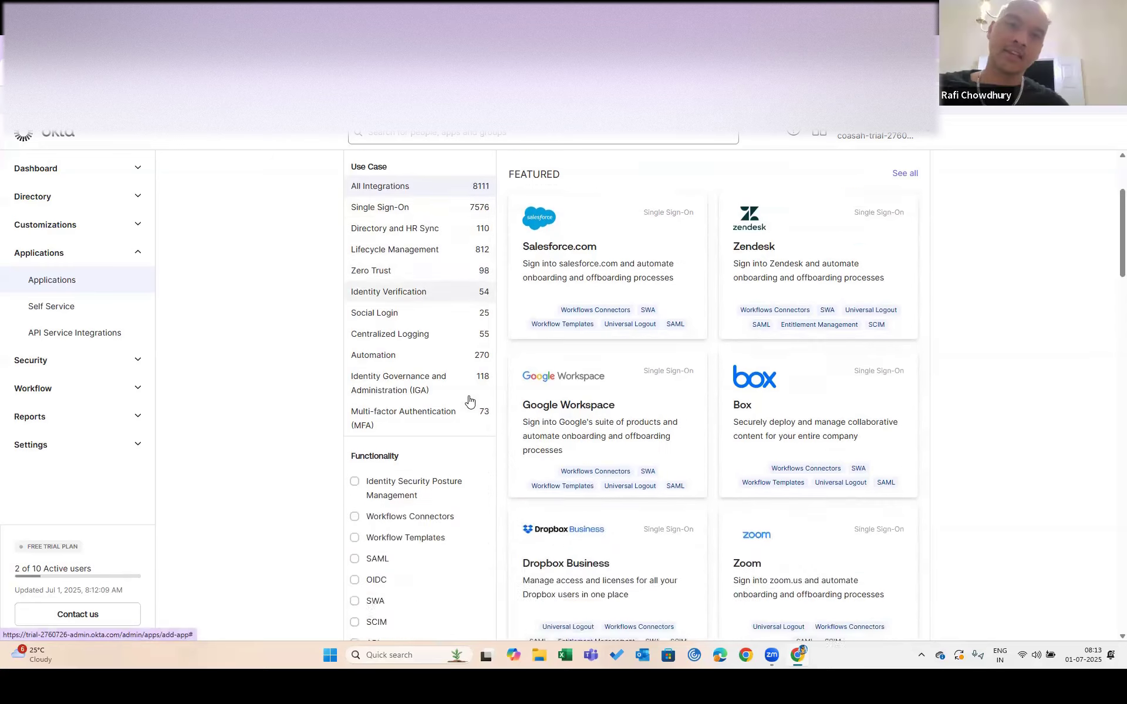
scroll(469, 402, "up", 4)
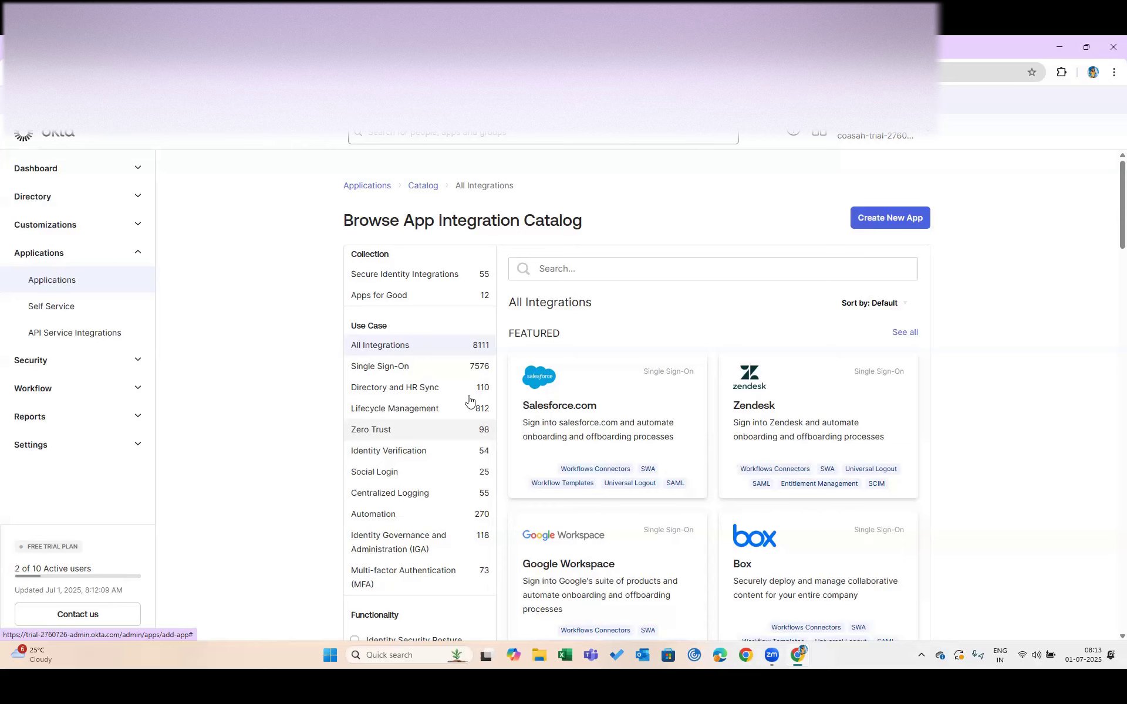
scroll(469, 401, "down", 2)
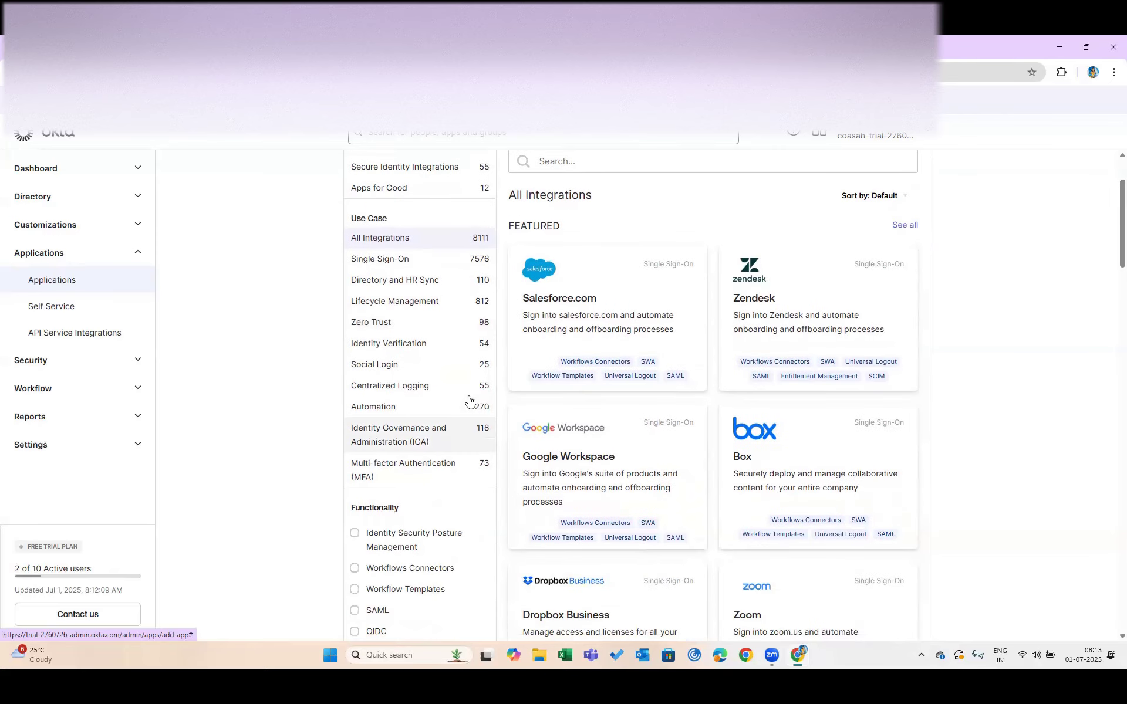
scroll(469, 401, "up", 2)
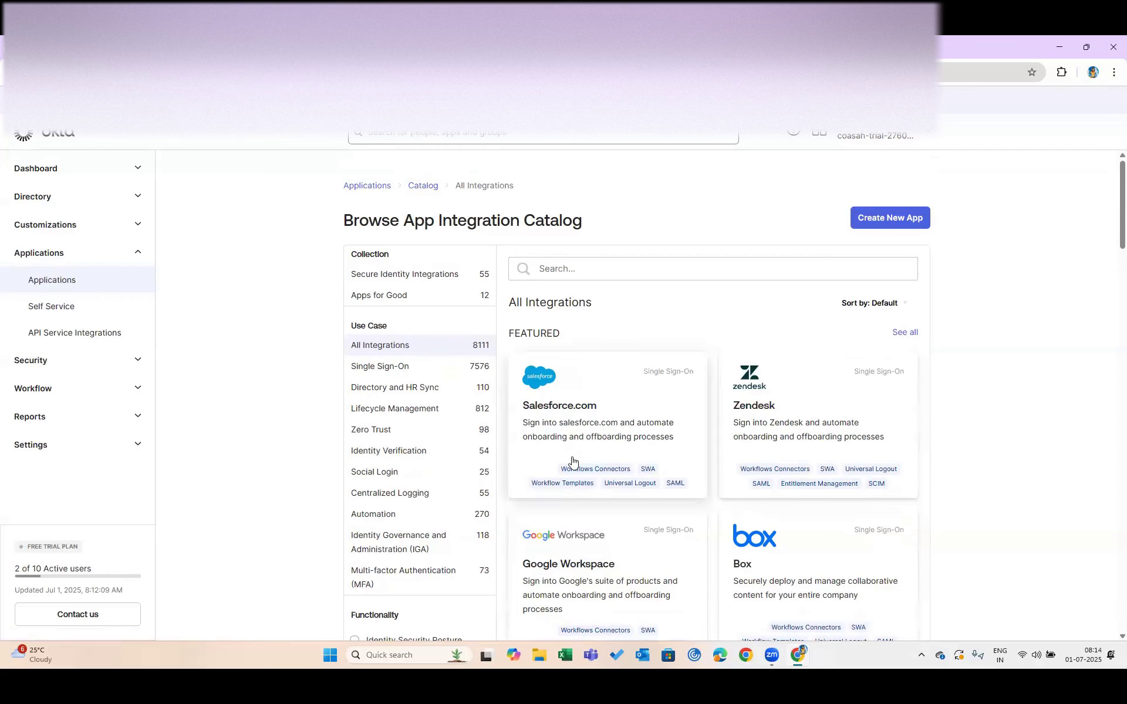
scroll(572, 461, "down", 10)
scroll(575, 463, "down", 7)
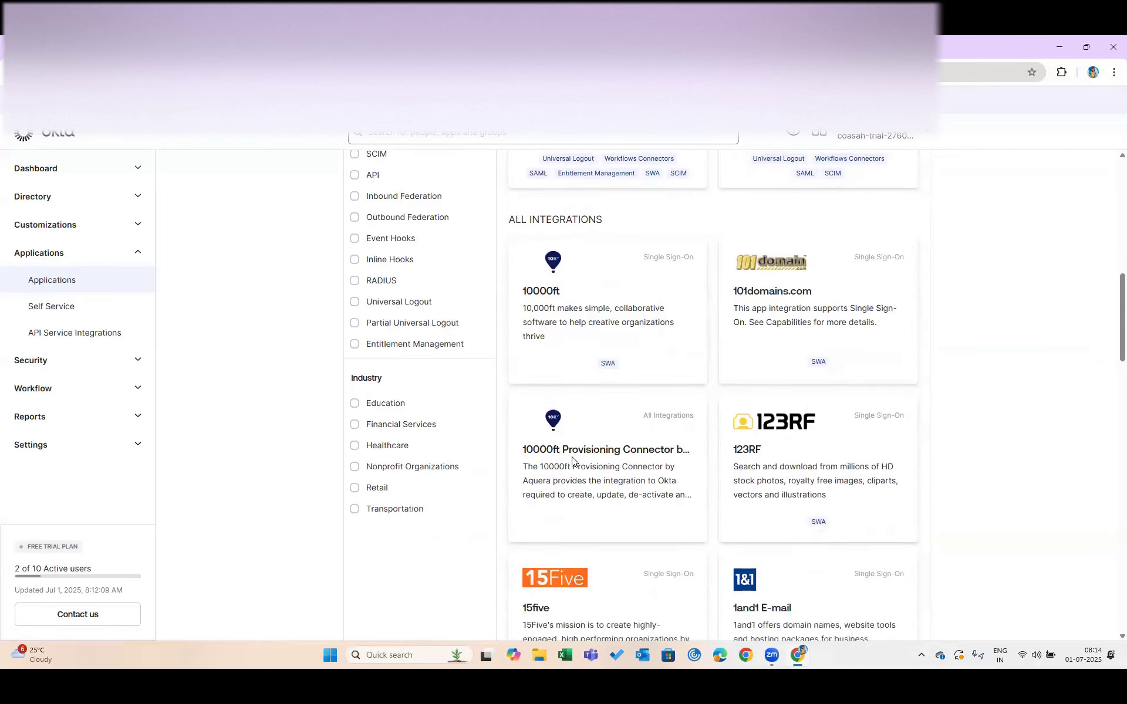
scroll(574, 463, "up", 17)
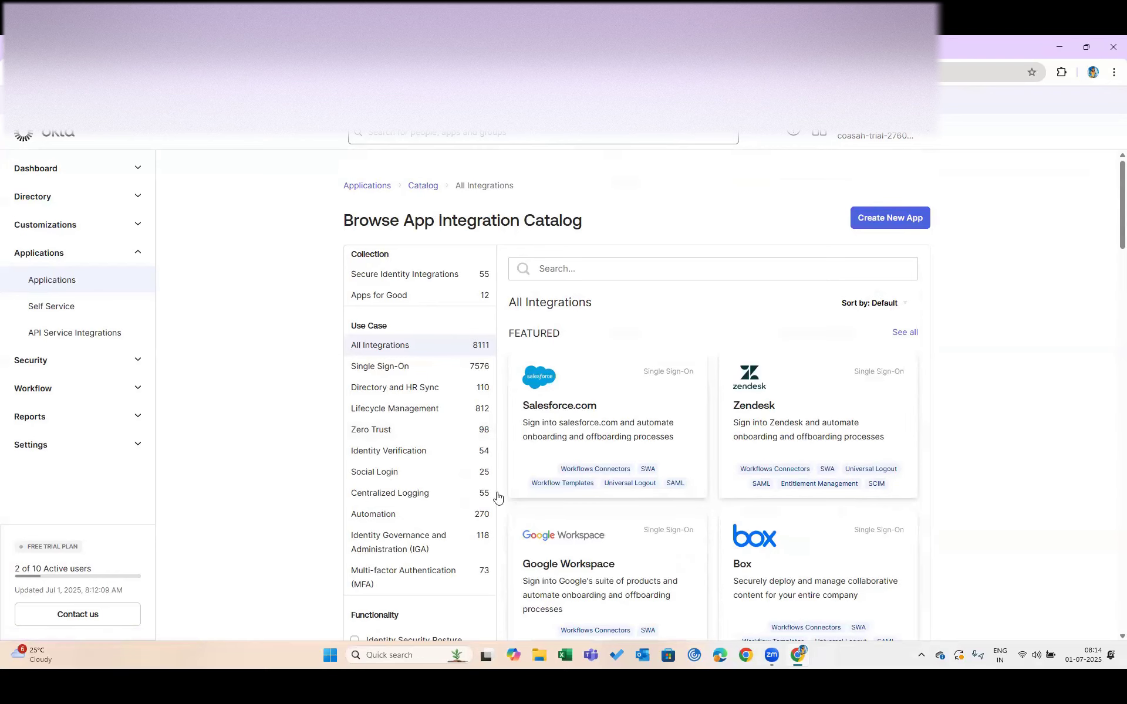
scroll(601, 499, "down", 5)
scroll(408, 185, "up", 5)
From the Applications list, start Create App Integration and pick SAML 2.0 as the sign-in method
left_click(379, 186)
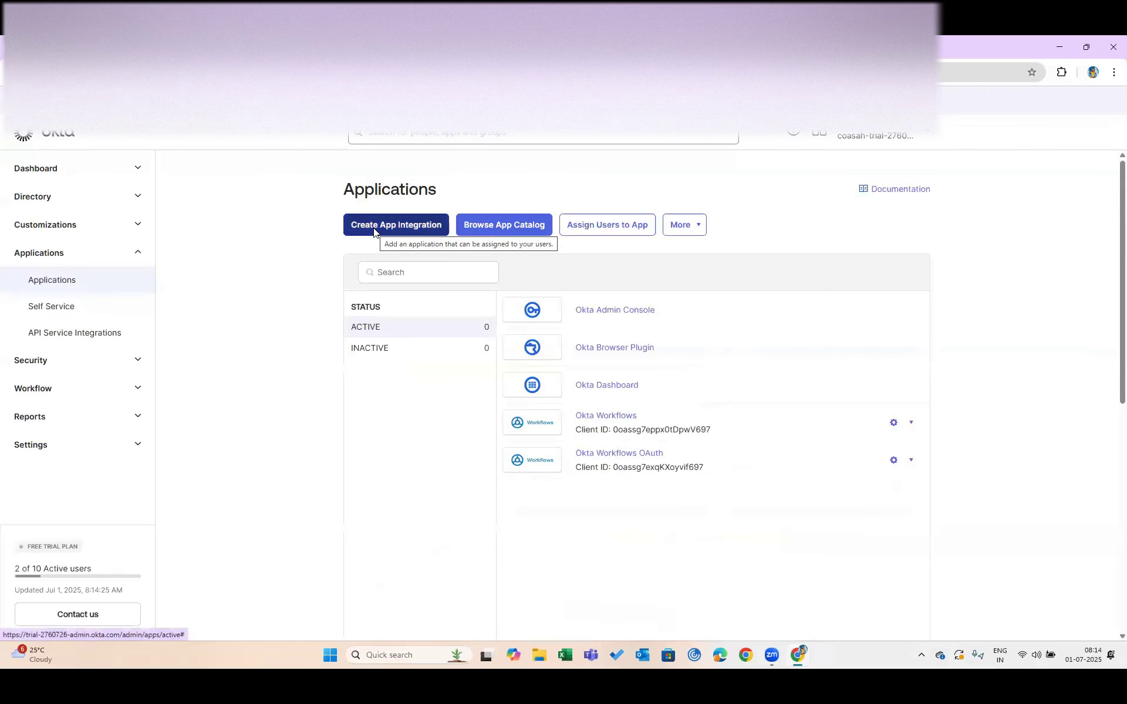
left_click(374, 230)
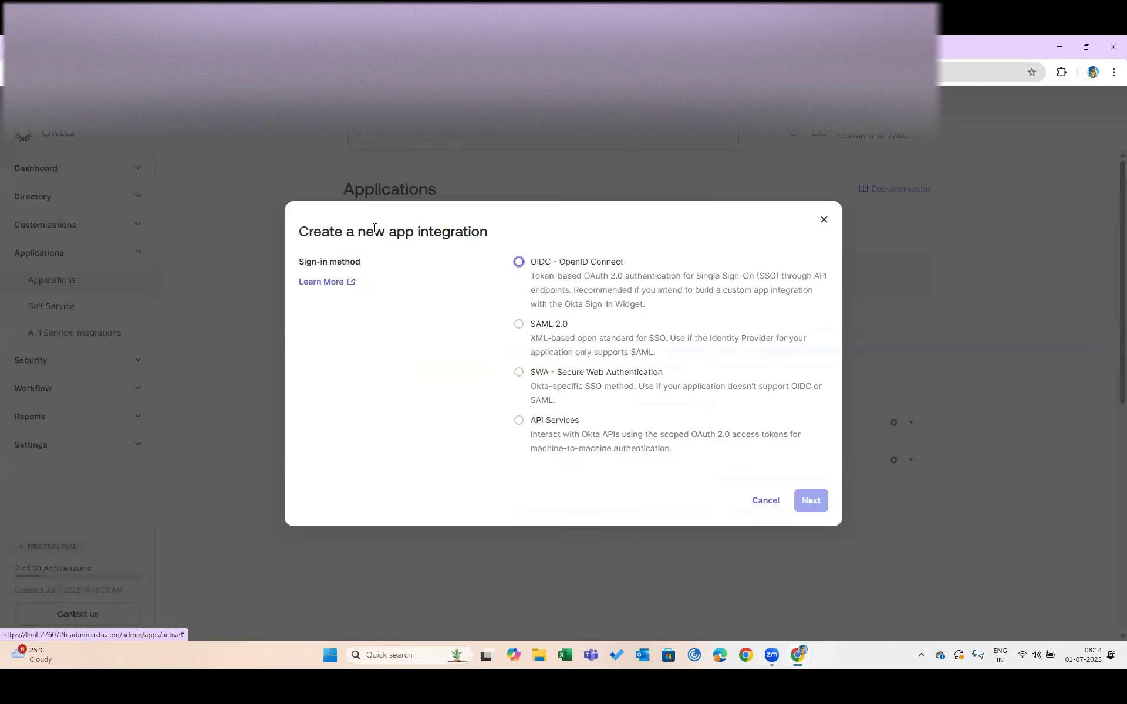
left_click(520, 326)
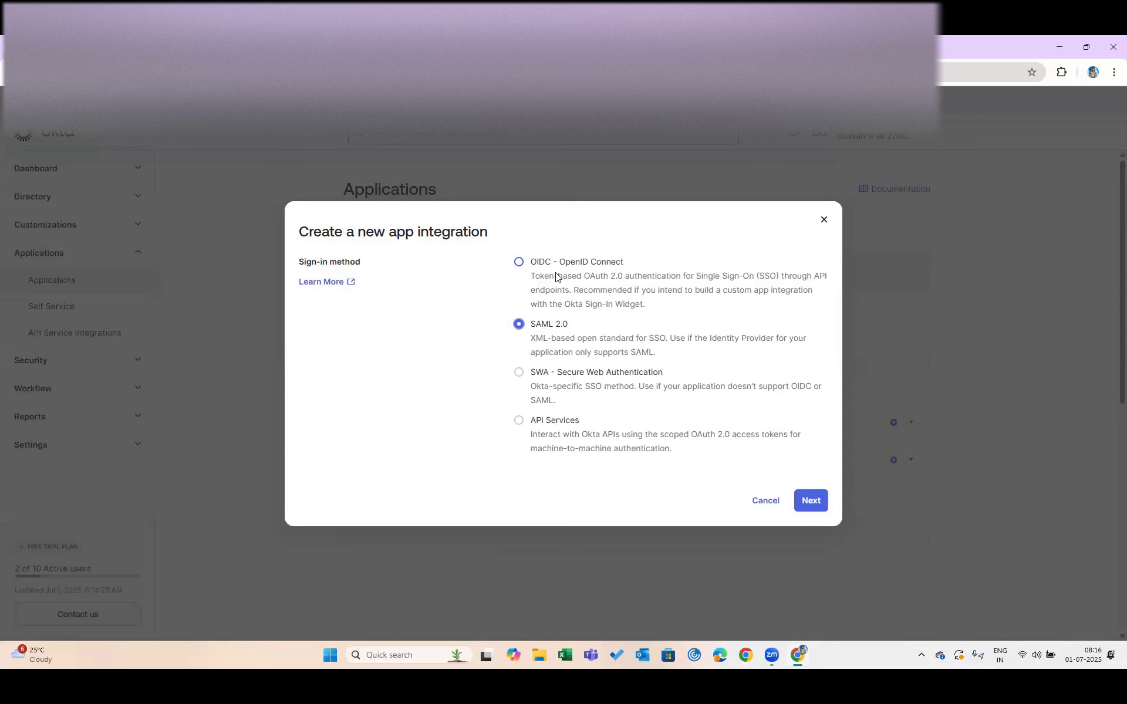
Try OIDC - OpenID Connect as the sign-in method, then switch back to SAML 2.0
left_click(535, 264)
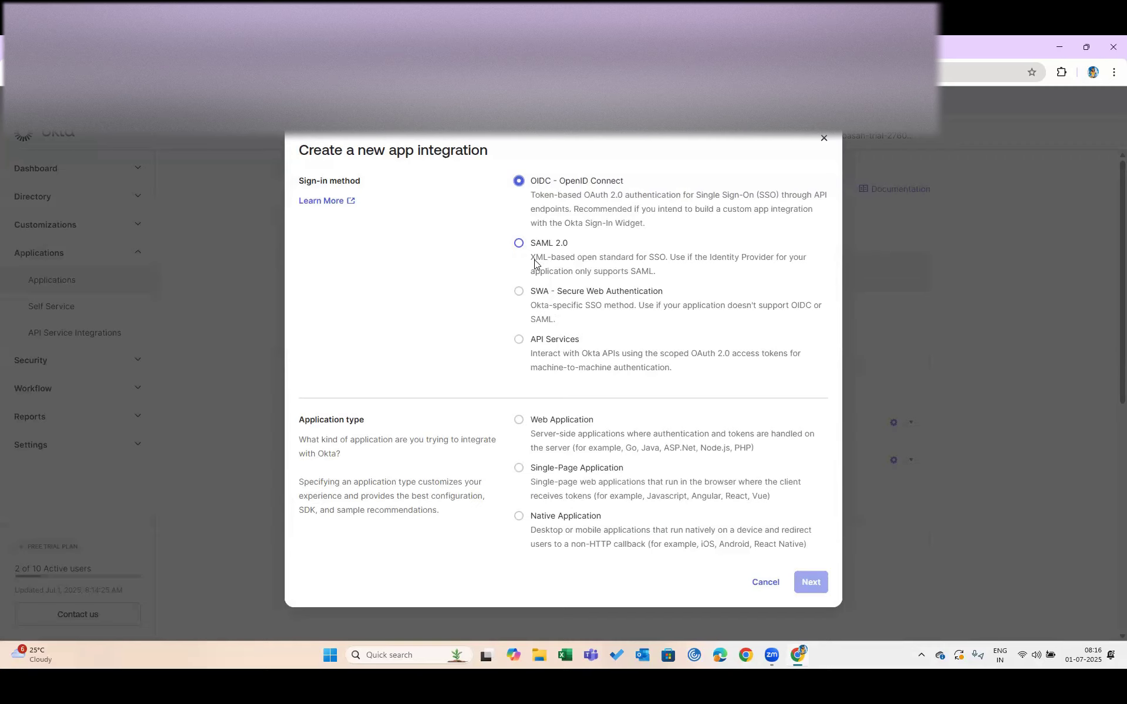
left_click_drag(530, 184, 550, 184)
left_click(519, 244)
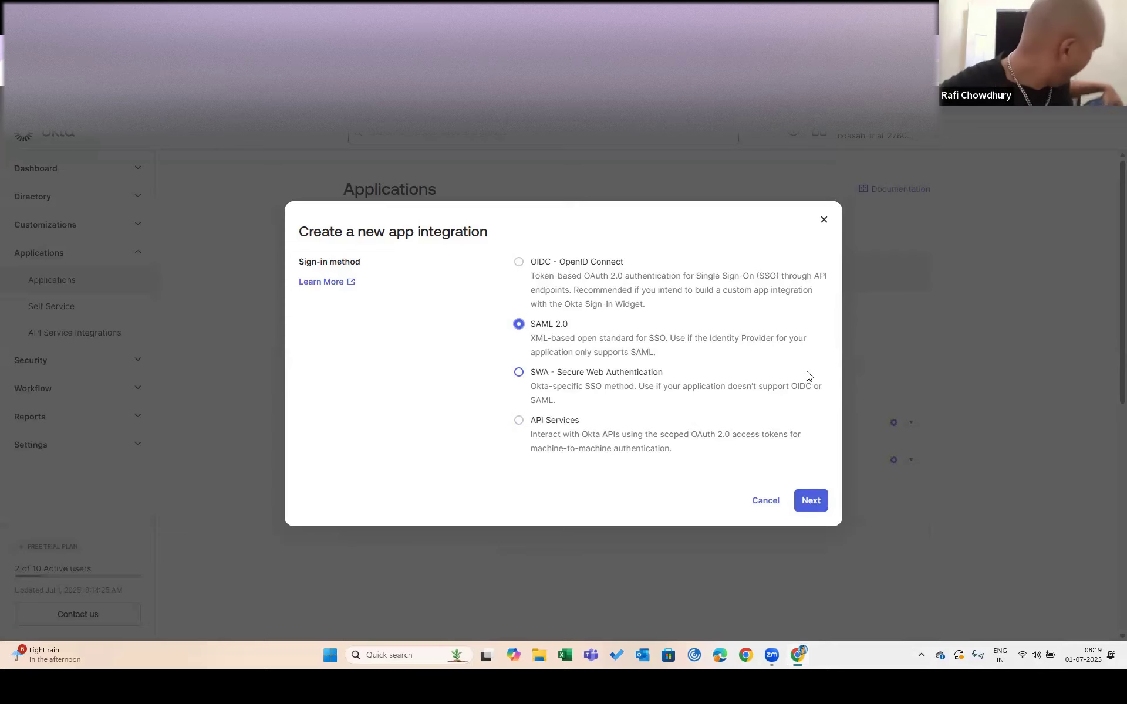
Create a SAML 2.0 integration and enter 'IAM showcase' as the app name
left_click(812, 501)
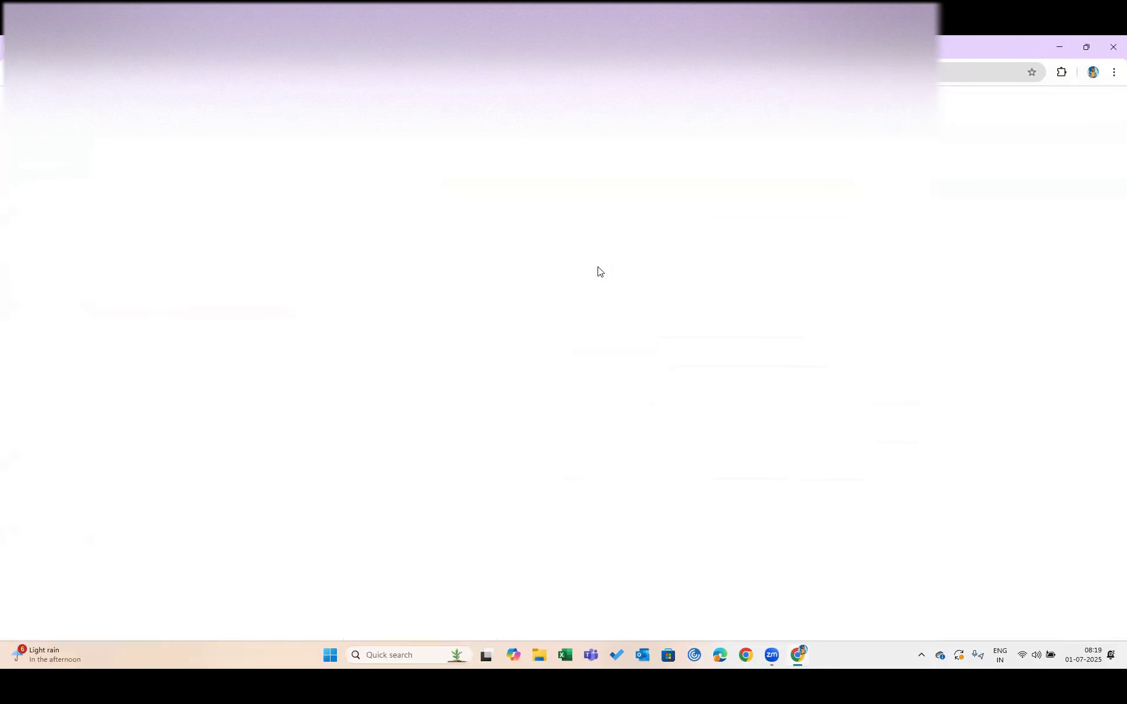
left_click(575, 311)
type("la")
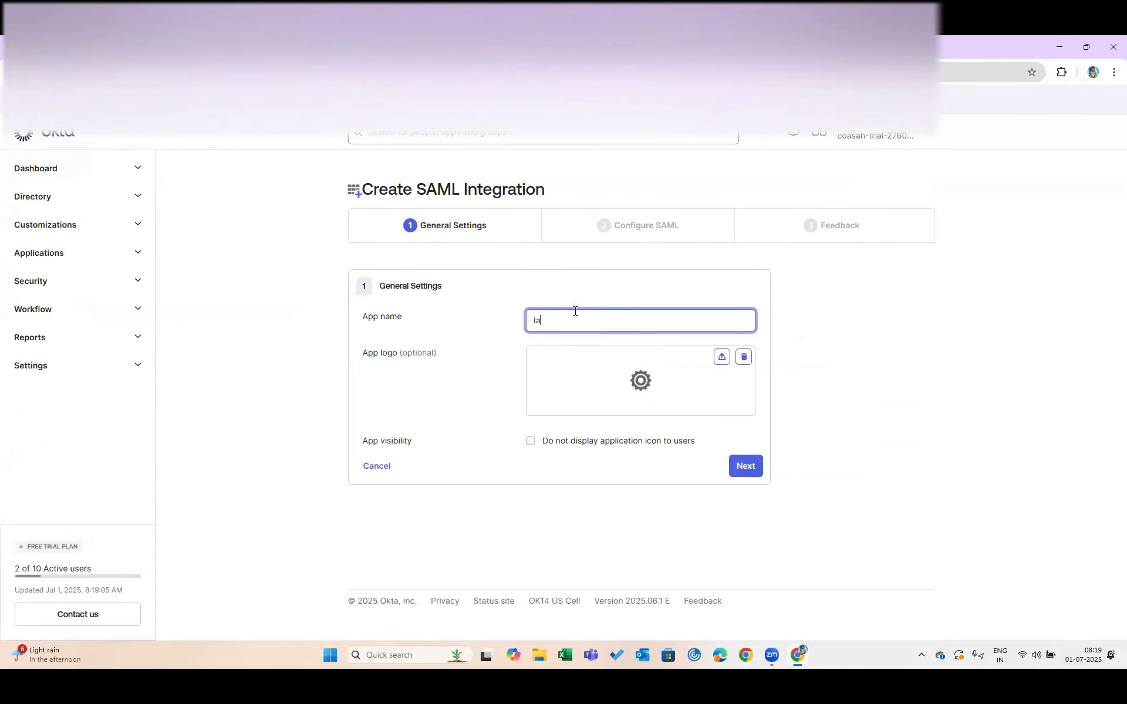
key("BackSpace")
type("AM showcase")
left_click_drag(540, 320, 603, 321)
Continue to Configure SAML, note the Single sign-on URL field, and bring up the SP metadata XML
left_click(747, 465)
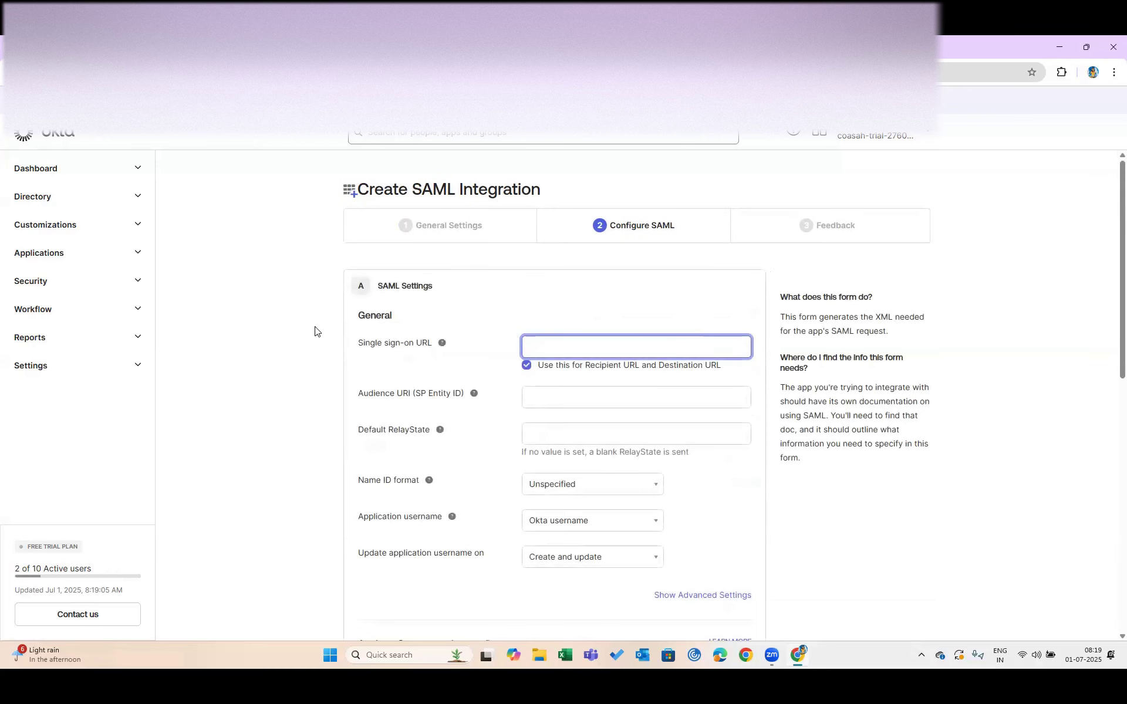
left_click_drag(355, 347, 442, 342)
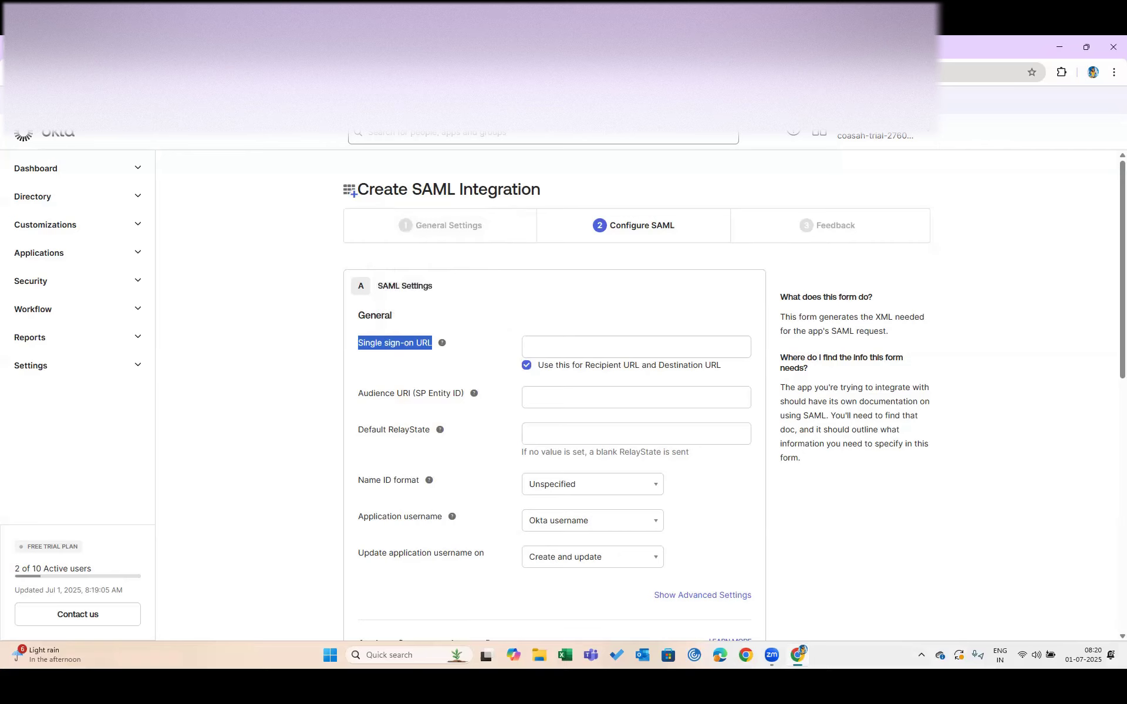
left_click(364, 47)
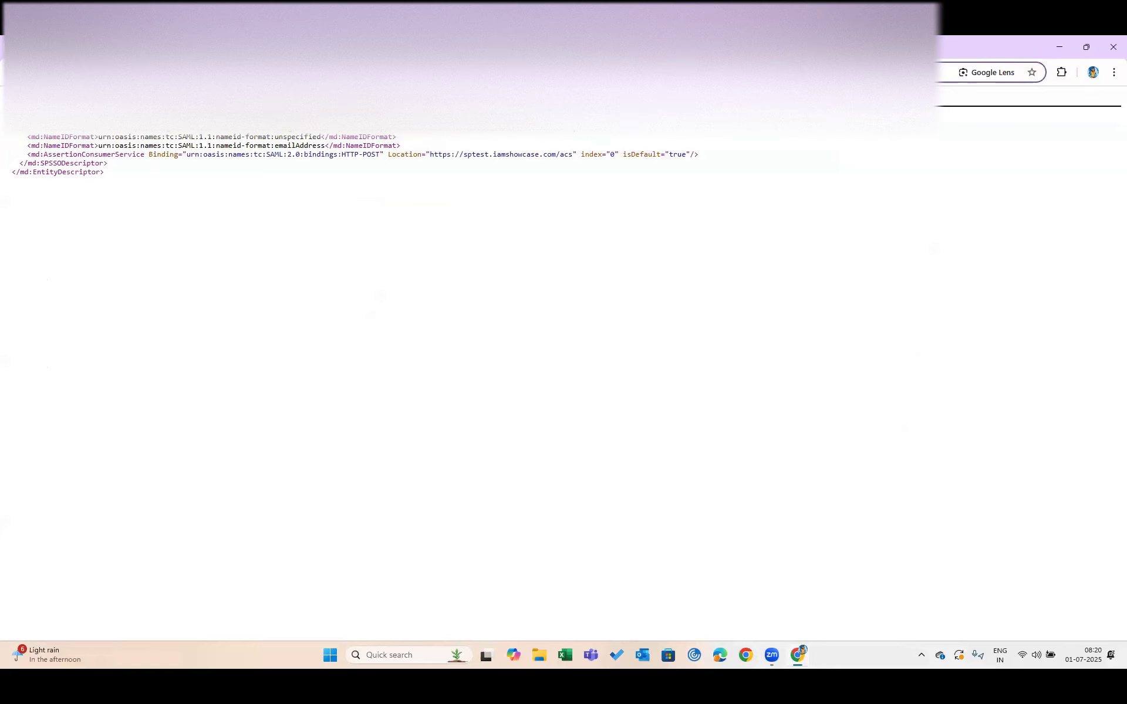
Check the metadata page address and glance at the SSO setup instructions page
key("Return")
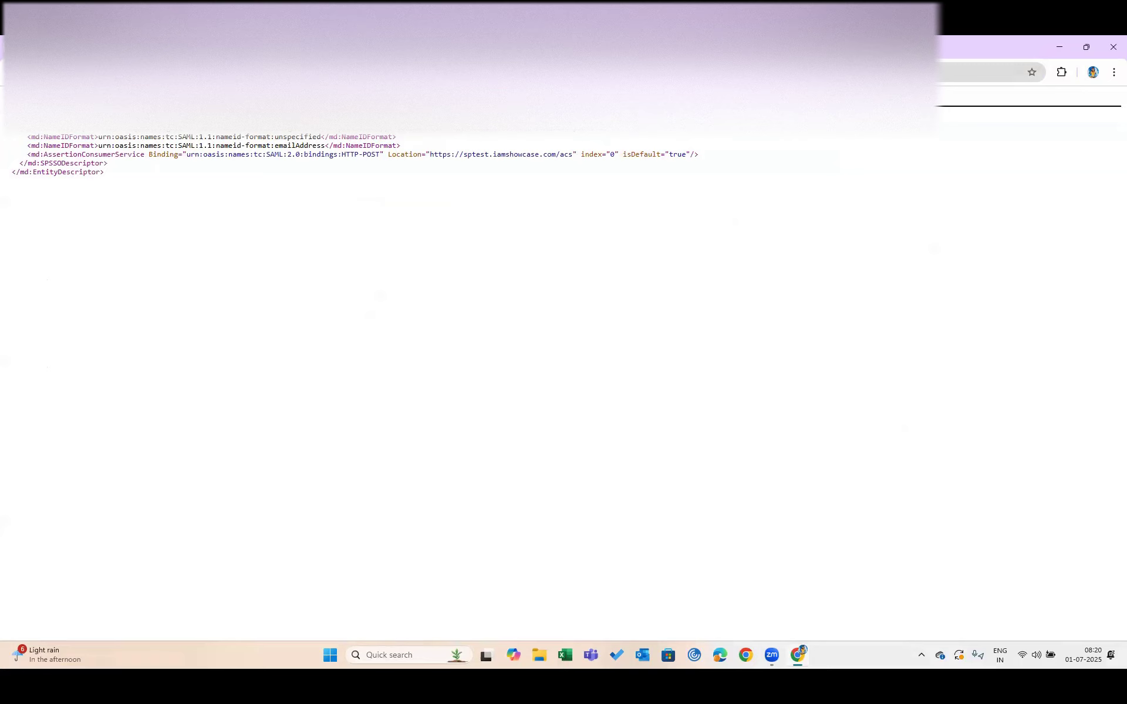
left_click(352, 72)
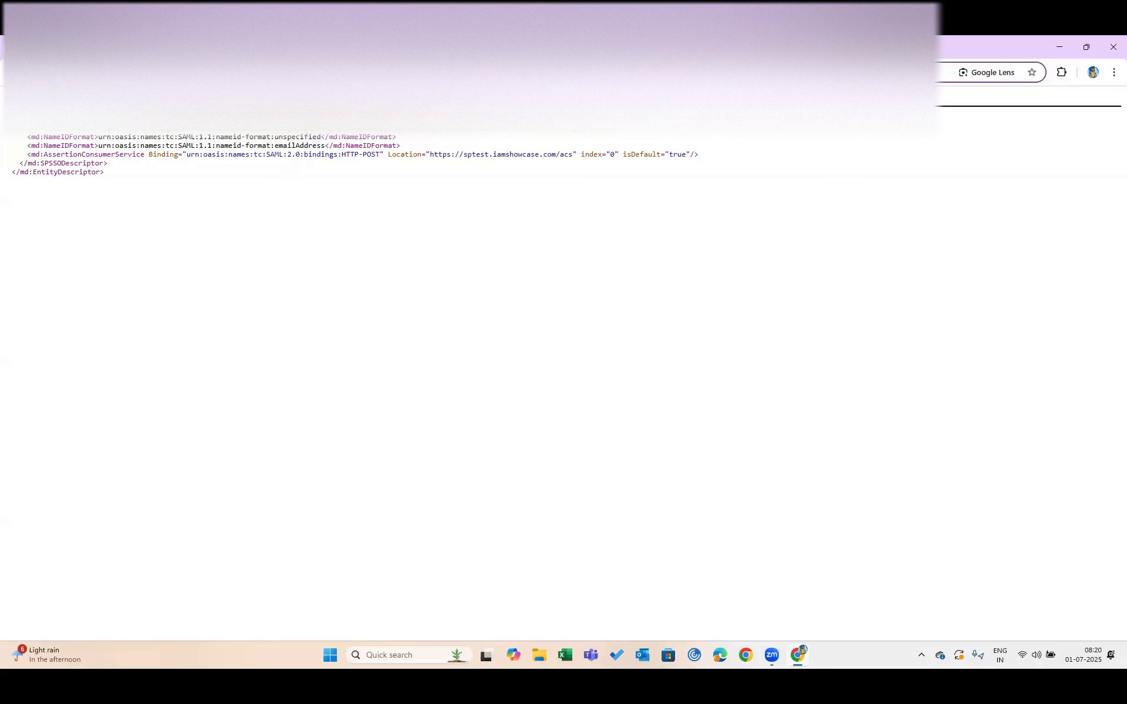
key("ctrl+shift+Tab")
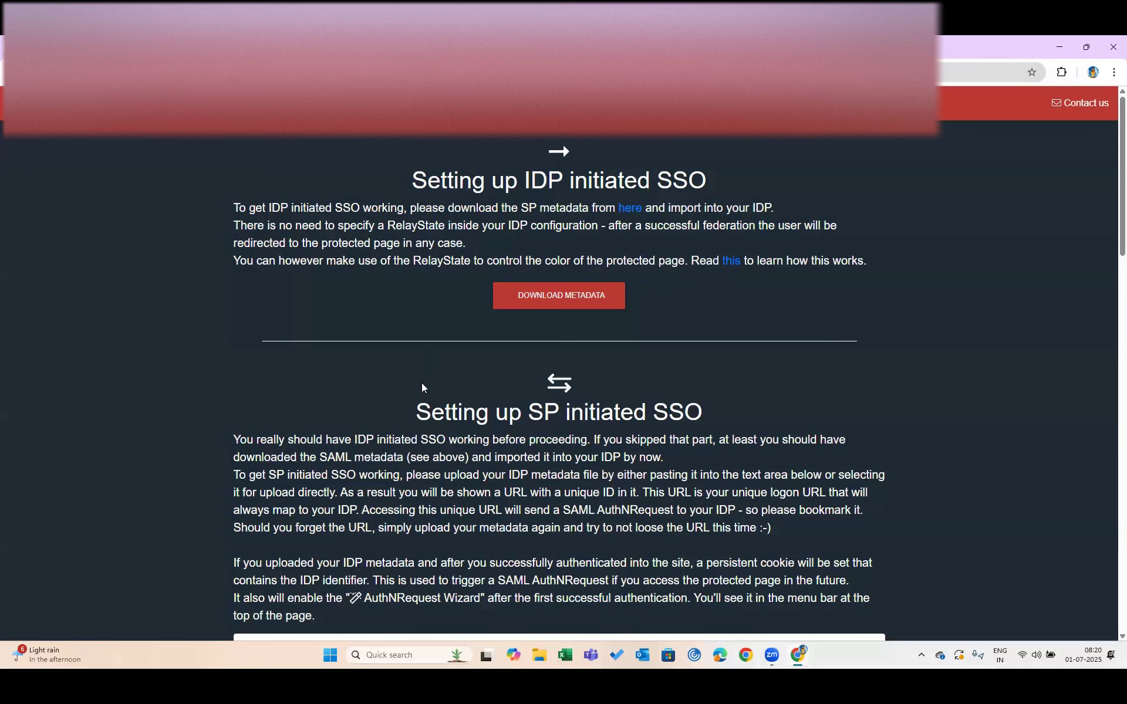
scroll(422, 383, "down", 12)
scroll(423, 383, "up", 12)
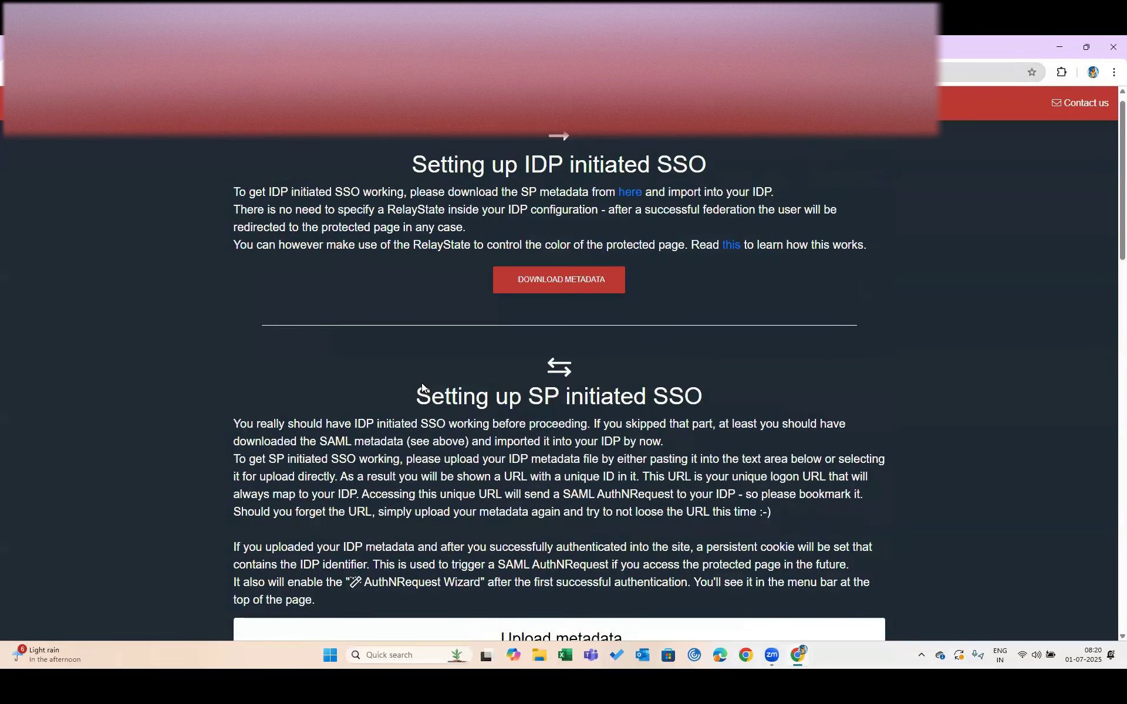
key("ctrl+Tab")
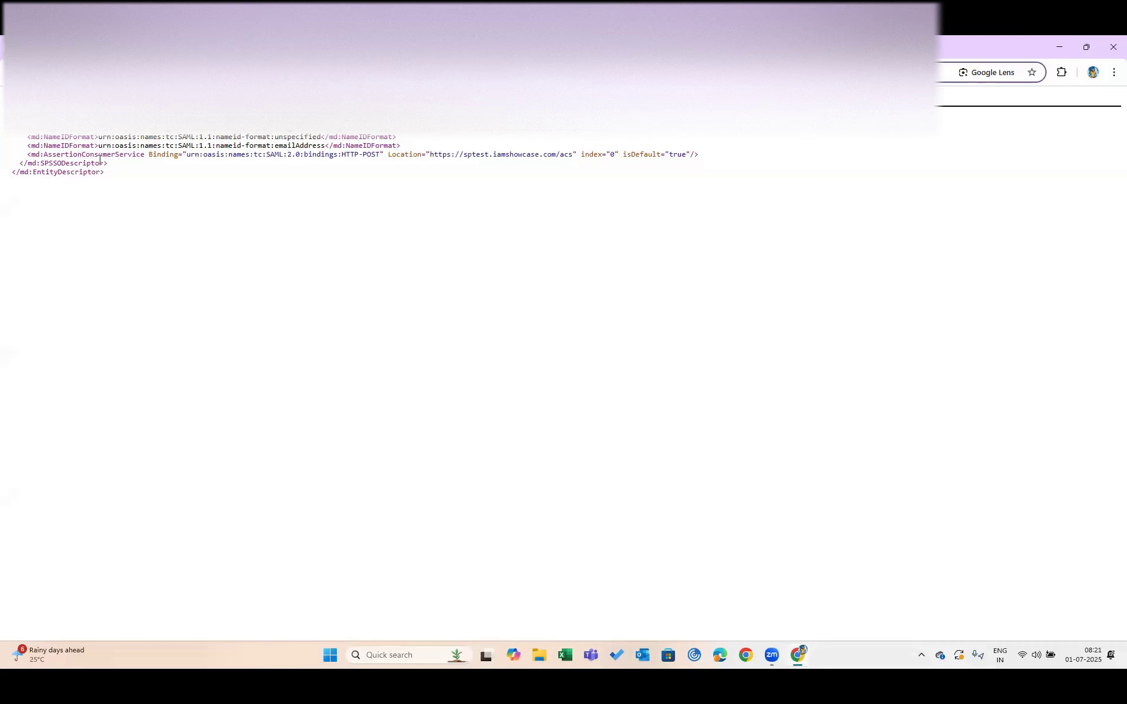
left_click_drag(44, 155, 181, 156)
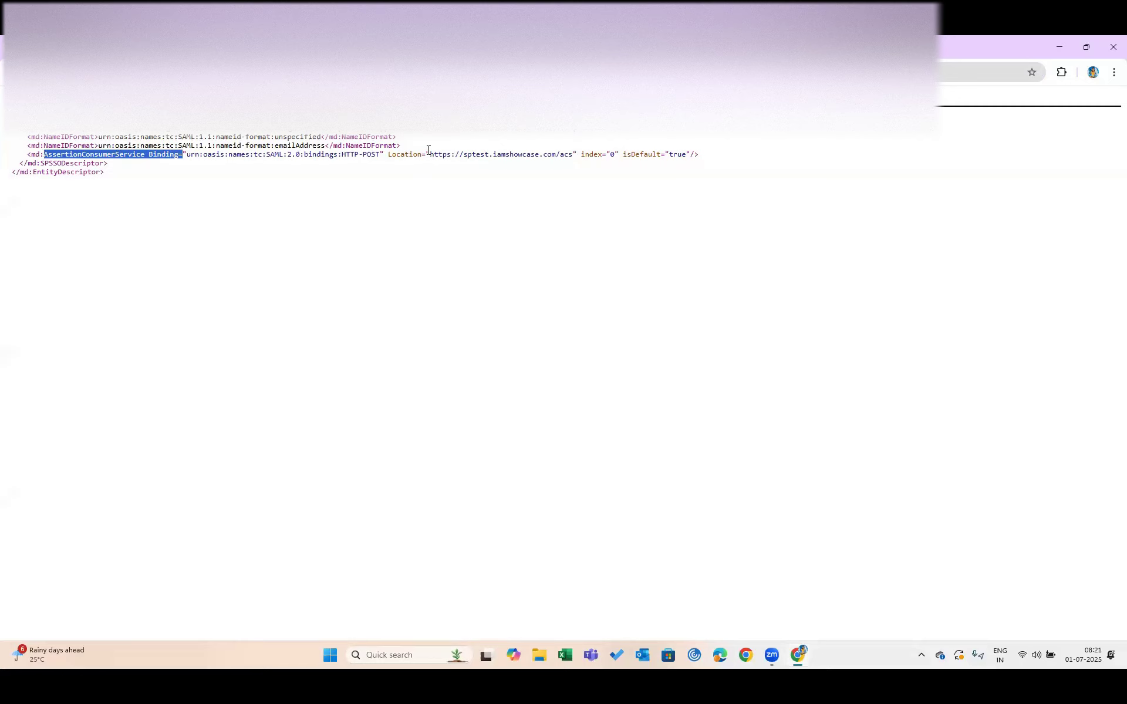
left_click_drag(428, 154, 571, 153)
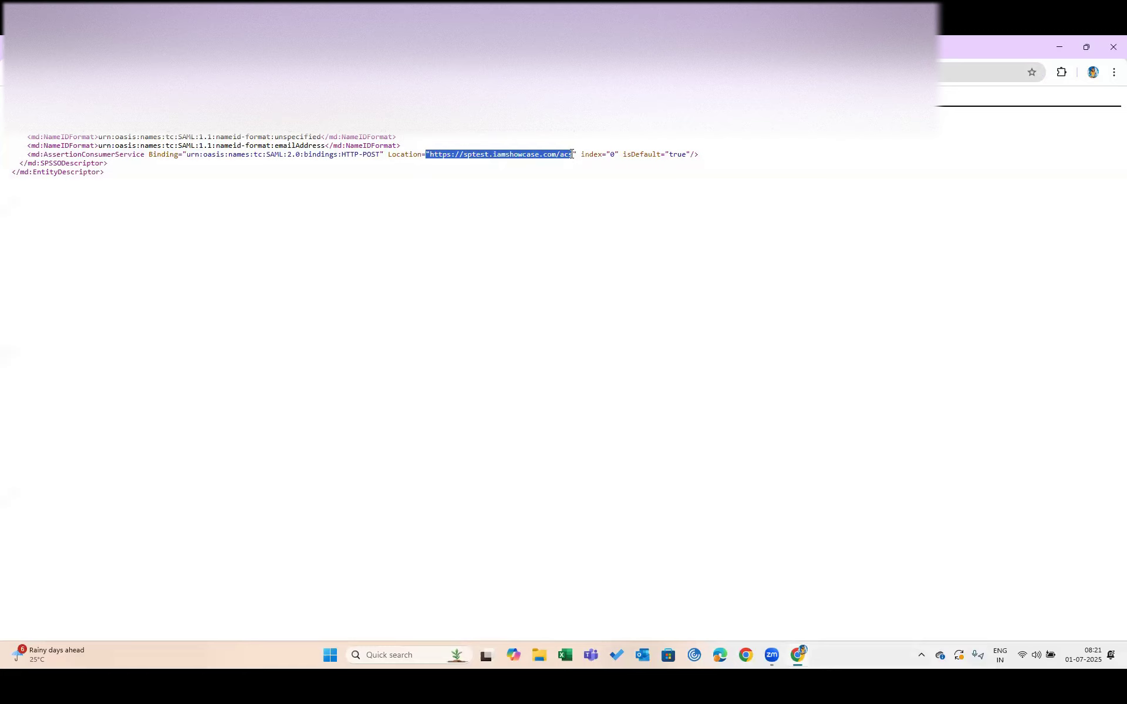
left_click(441, 152)
left_click_drag(430, 155, 573, 152)
key("ctrl+c")
left_click(235, 47)
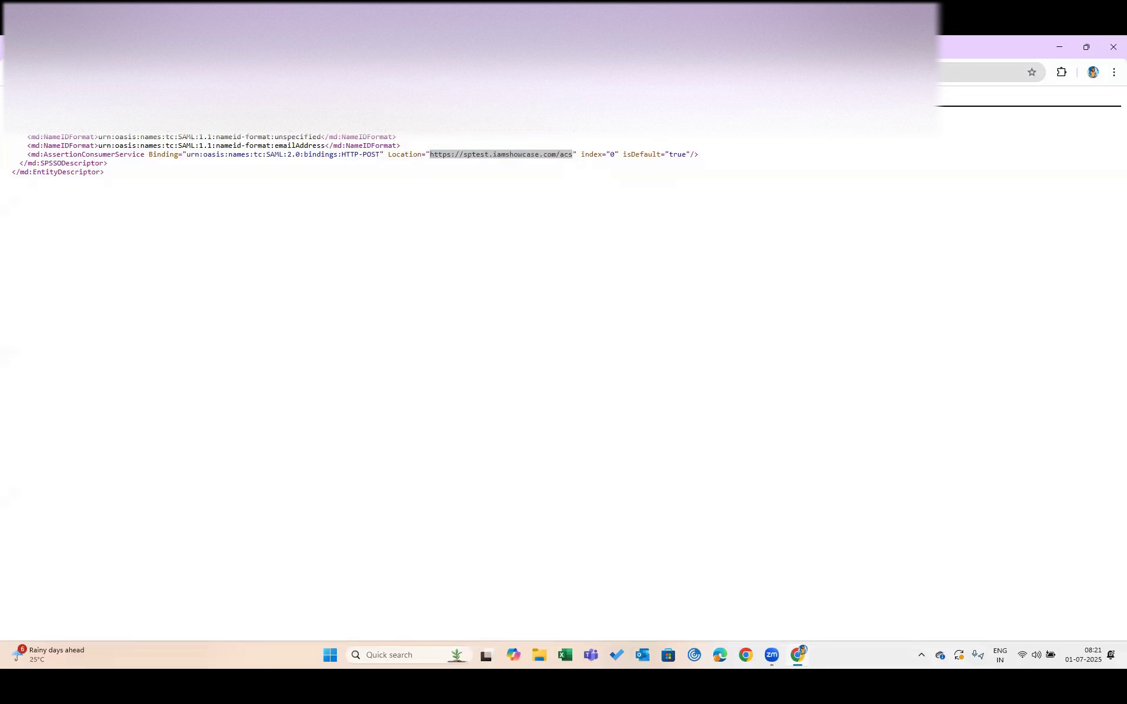
key("ctrl+Tab")
left_click(573, 346)
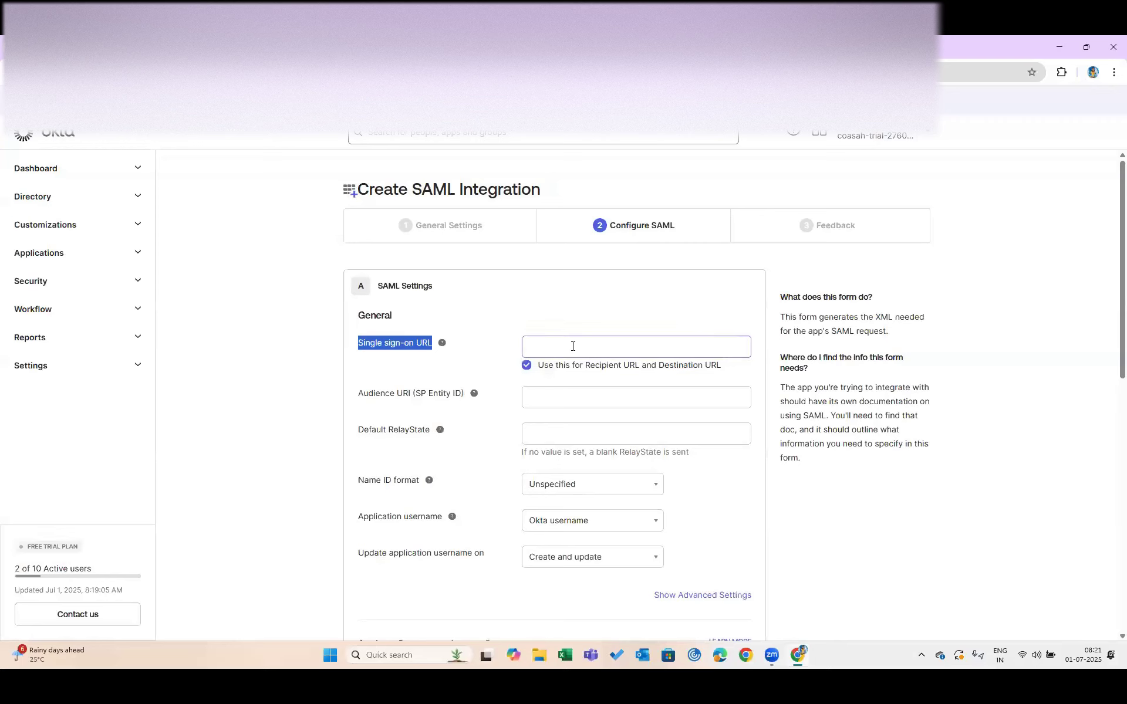
key("ctrl+v")
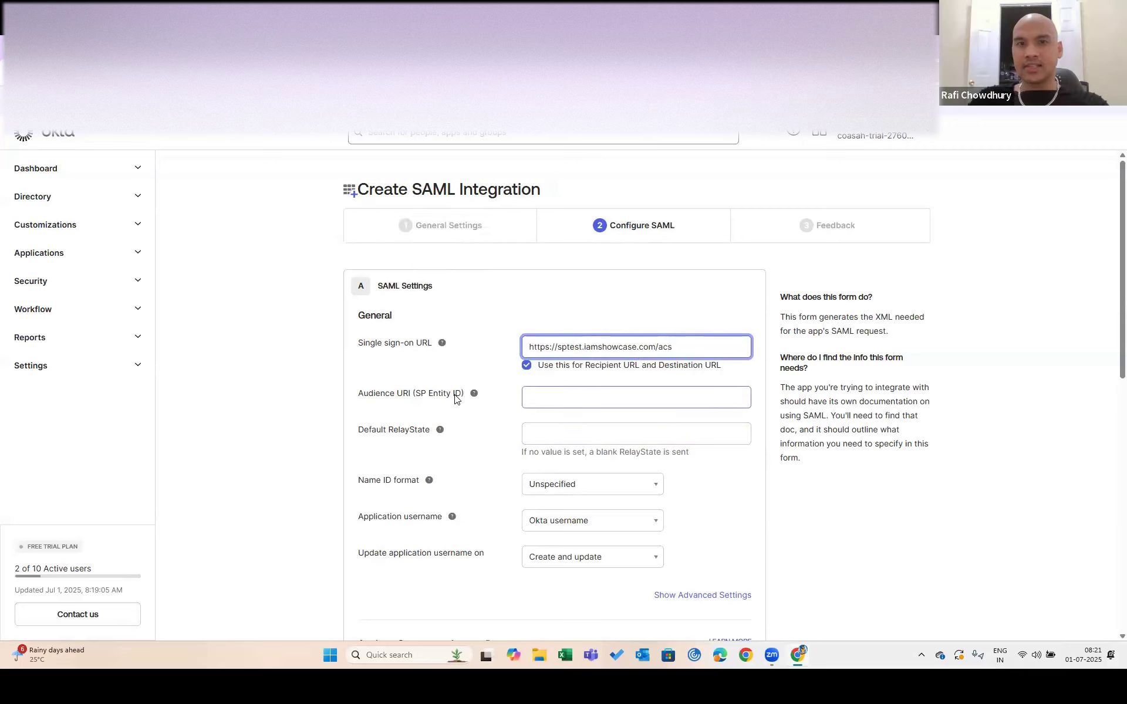
left_click(491, 322)
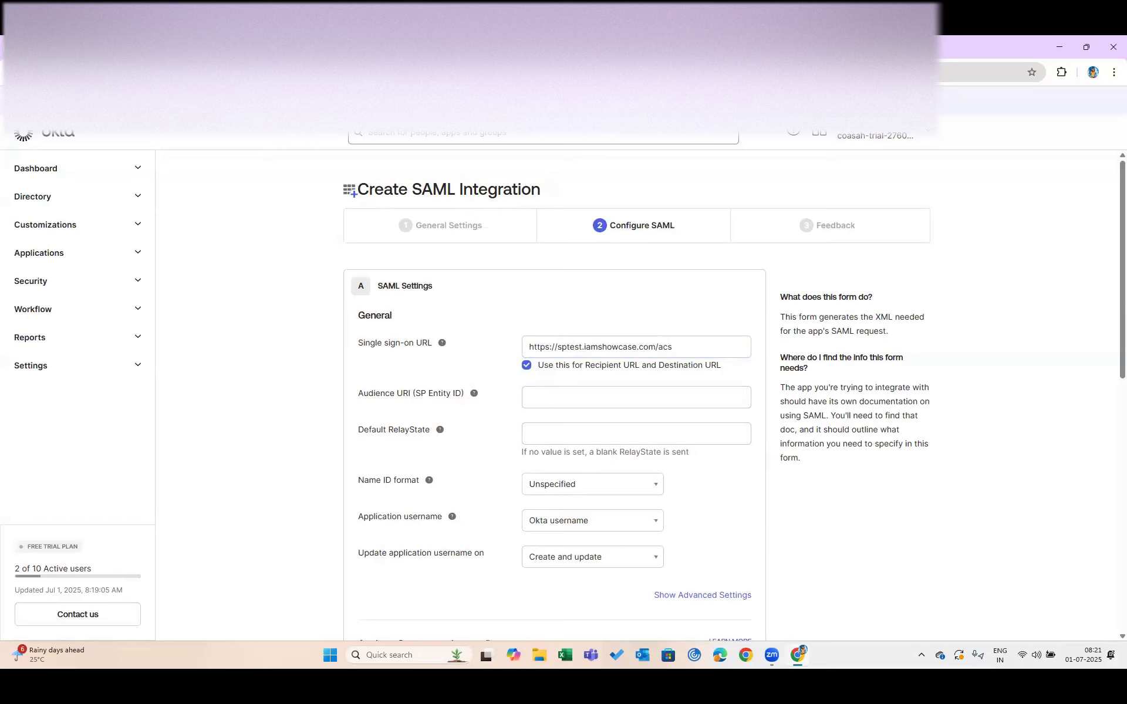
left_click(660, 346)
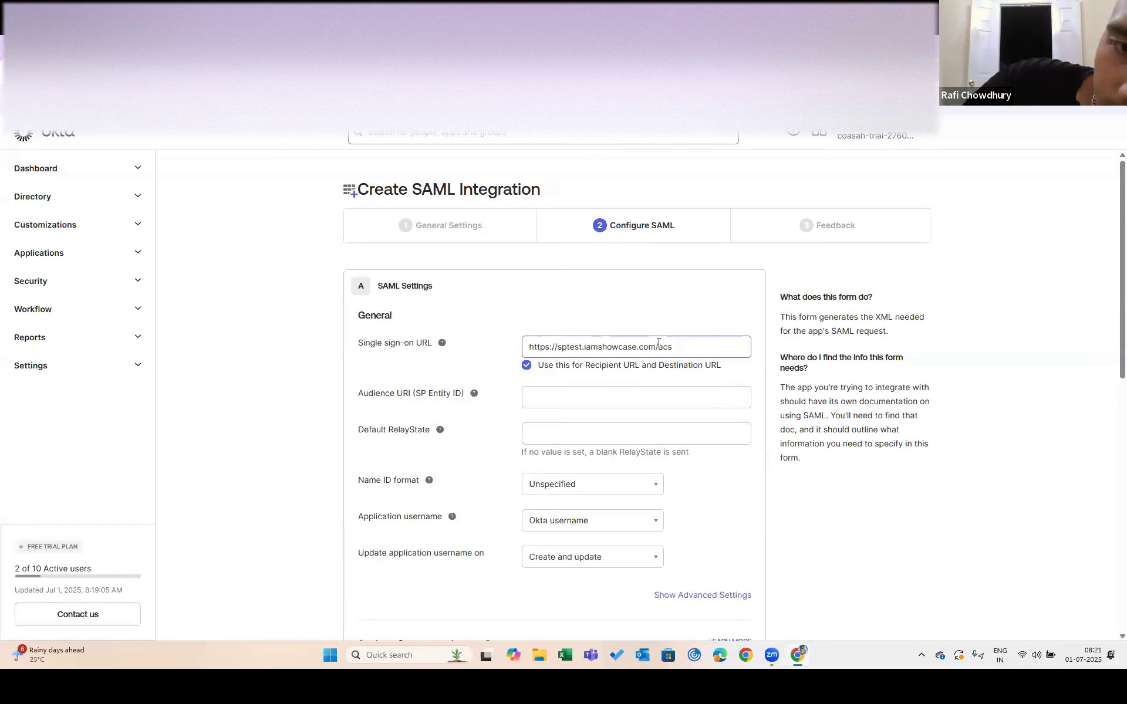
left_click_drag(659, 346, 680, 343)
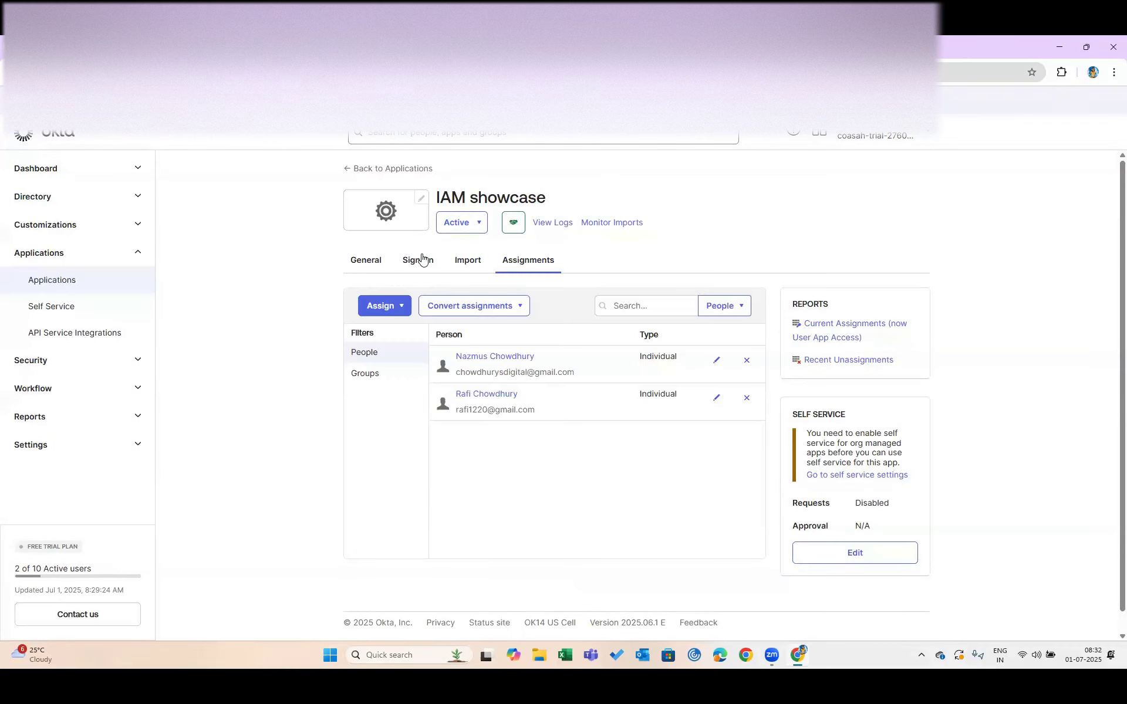
Open the IAM showcase app's Sign On tab and scroll through its SAML 2.0 settings
left_click(423, 257)
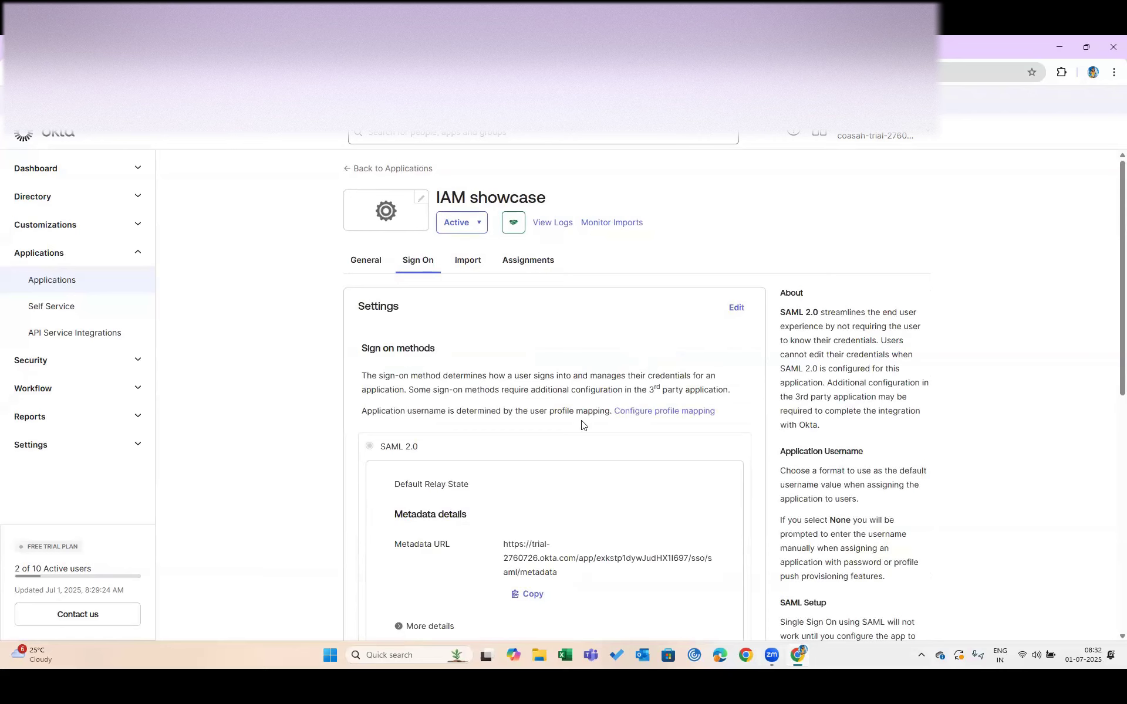
scroll(582, 424, "down", 7)
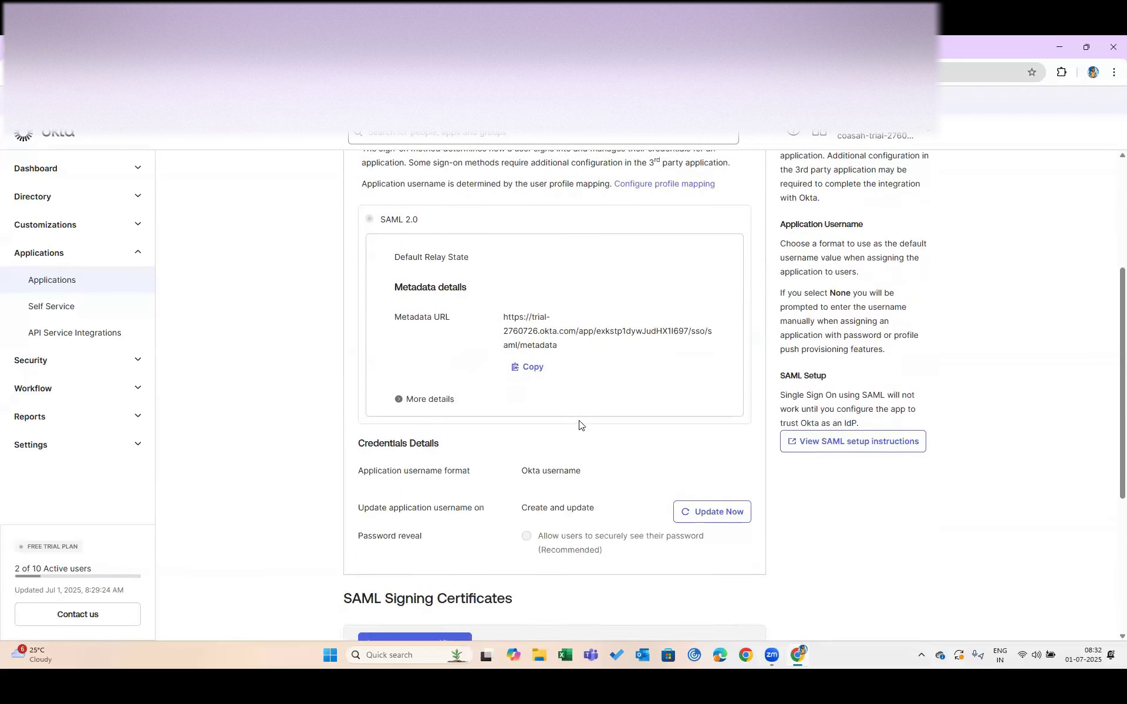
scroll(579, 424, "down", 2)
scroll(579, 424, "up", 5)
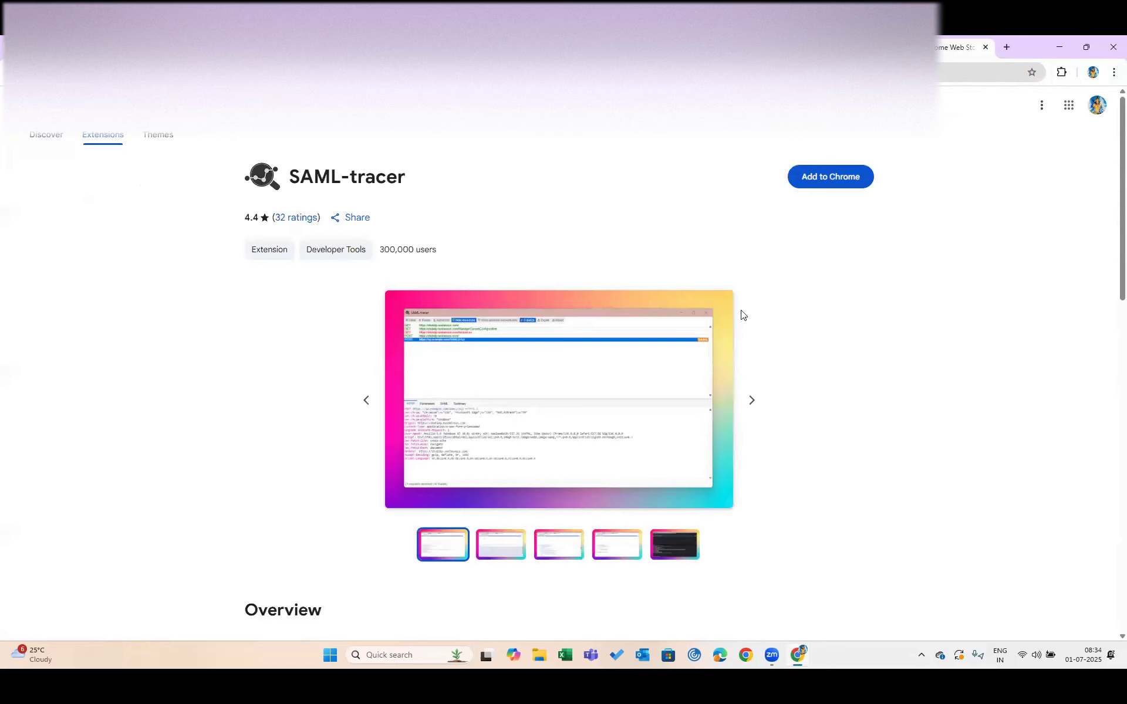
Add the SAML-tracer extension to Chrome and confirm the installation
left_click(813, 177)
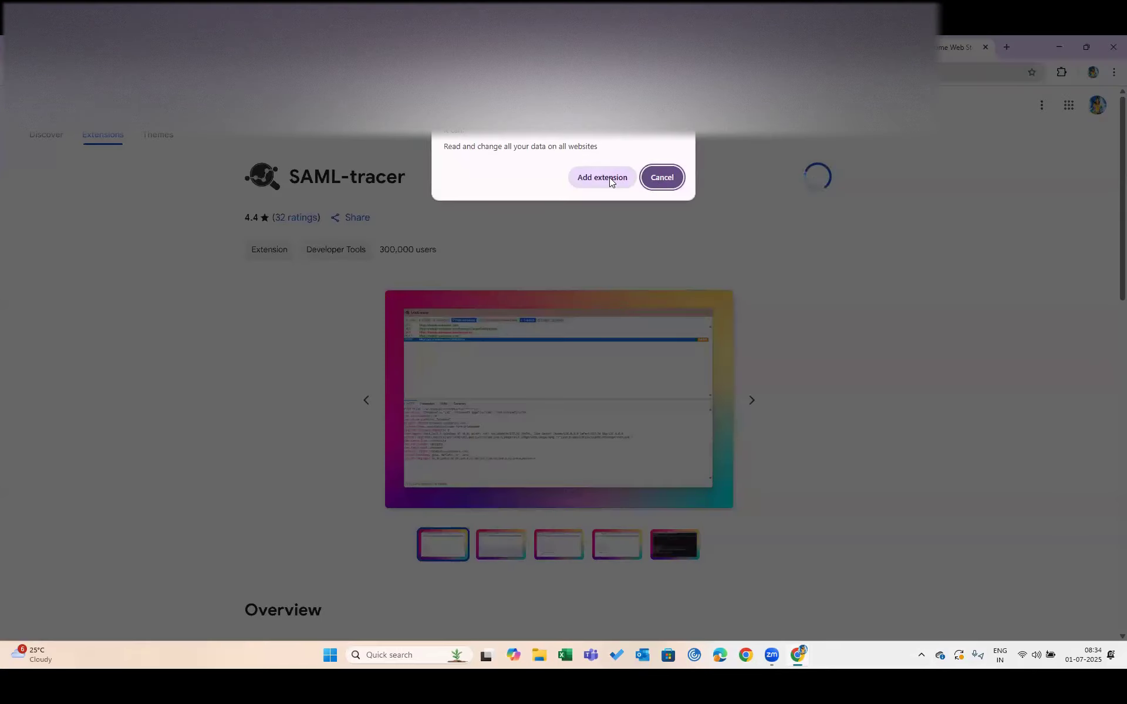
left_click(609, 179)
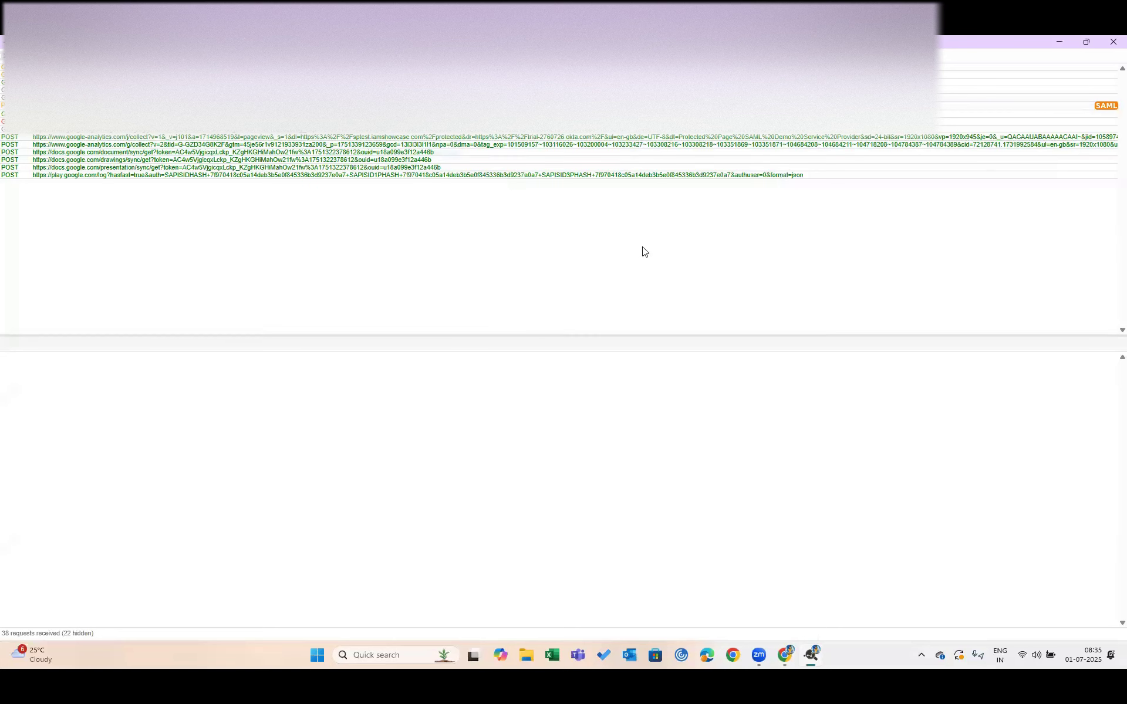
Enlarge the SAML-tracer request list, check the Hello page and My Apps dashboard, then hide Chrome
key("ctrl+plus")
key("ctrl+plus")
key("ctrl+plus")
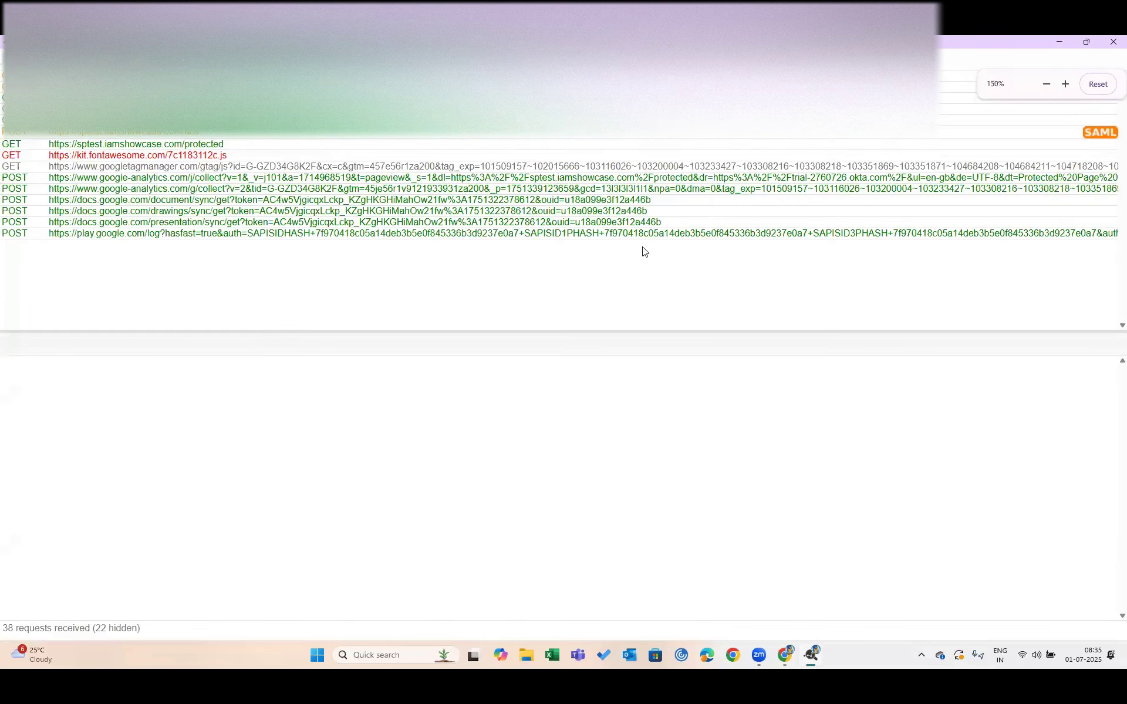
key("ctrl+plus")
key("ctrl+plus")
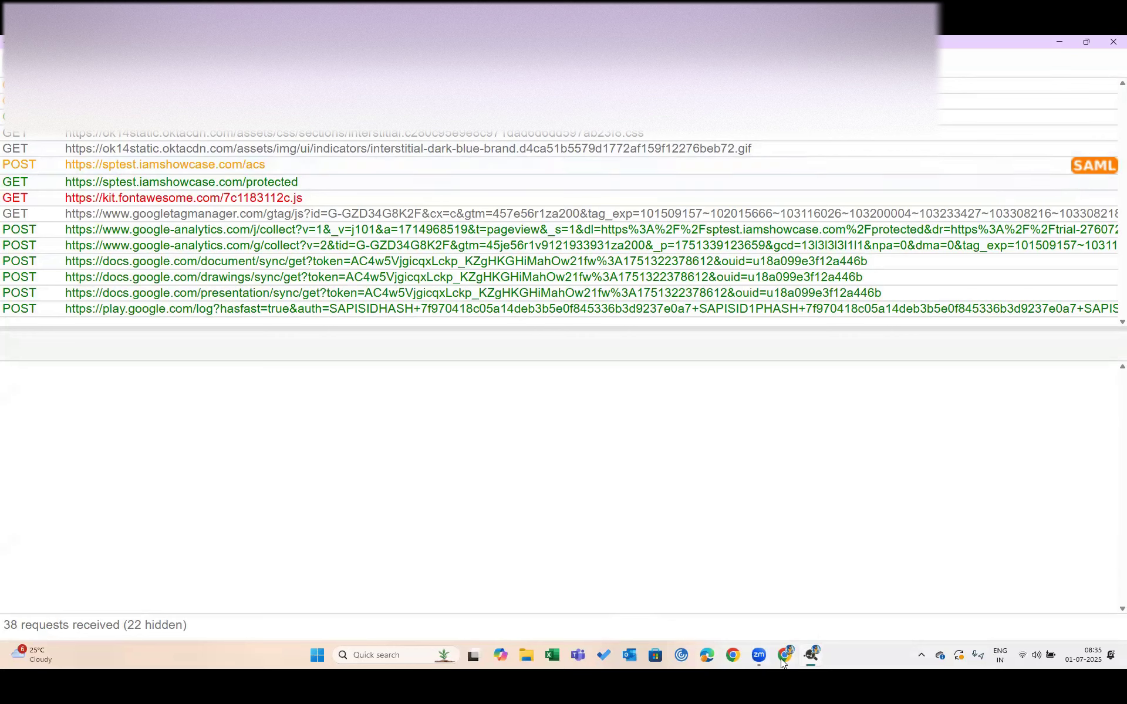
mouse_move(781, 662)
left_click(752, 605)
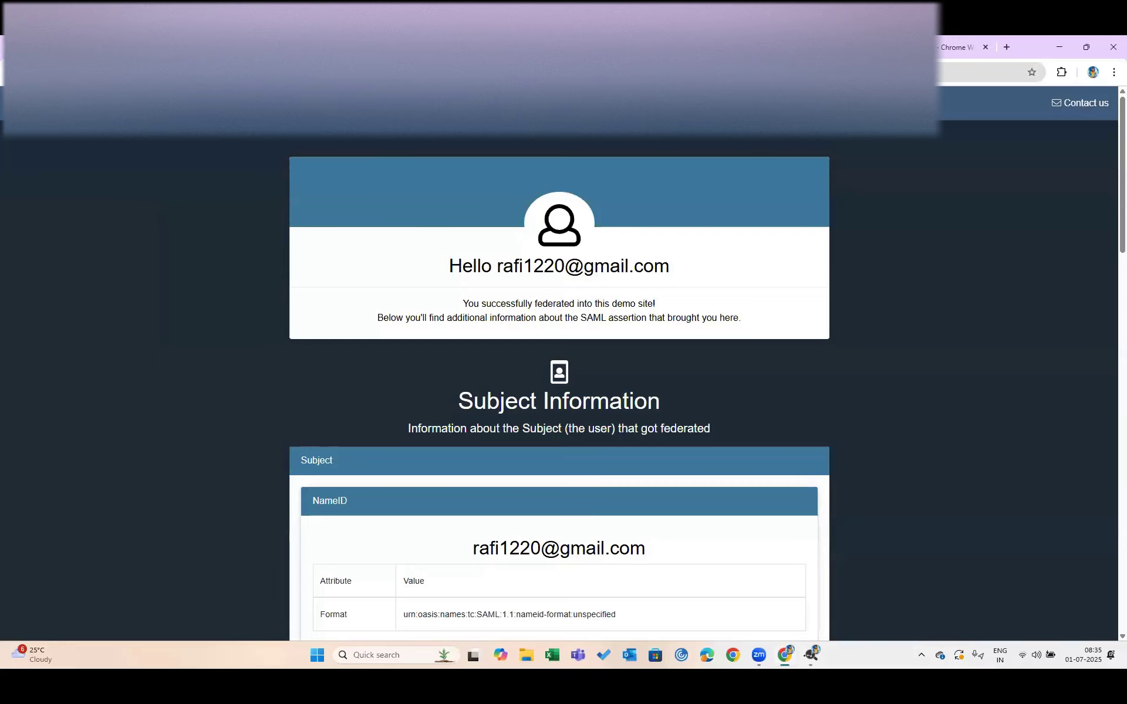
left_click(358, 47)
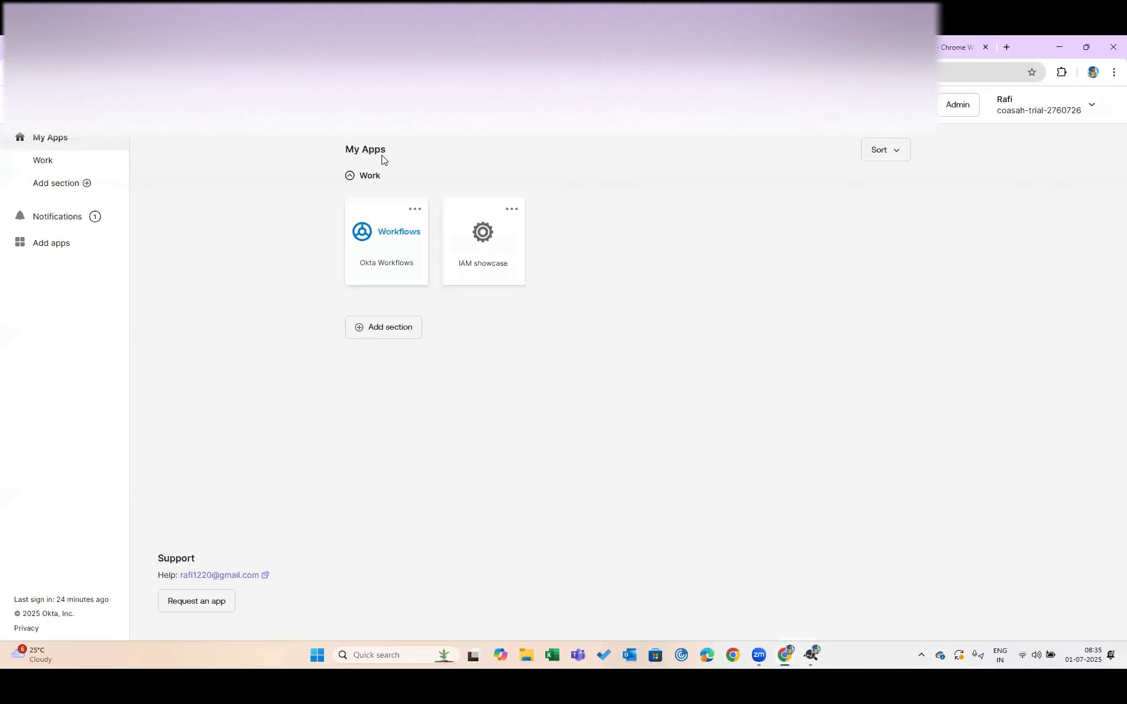
left_click(1060, 52)
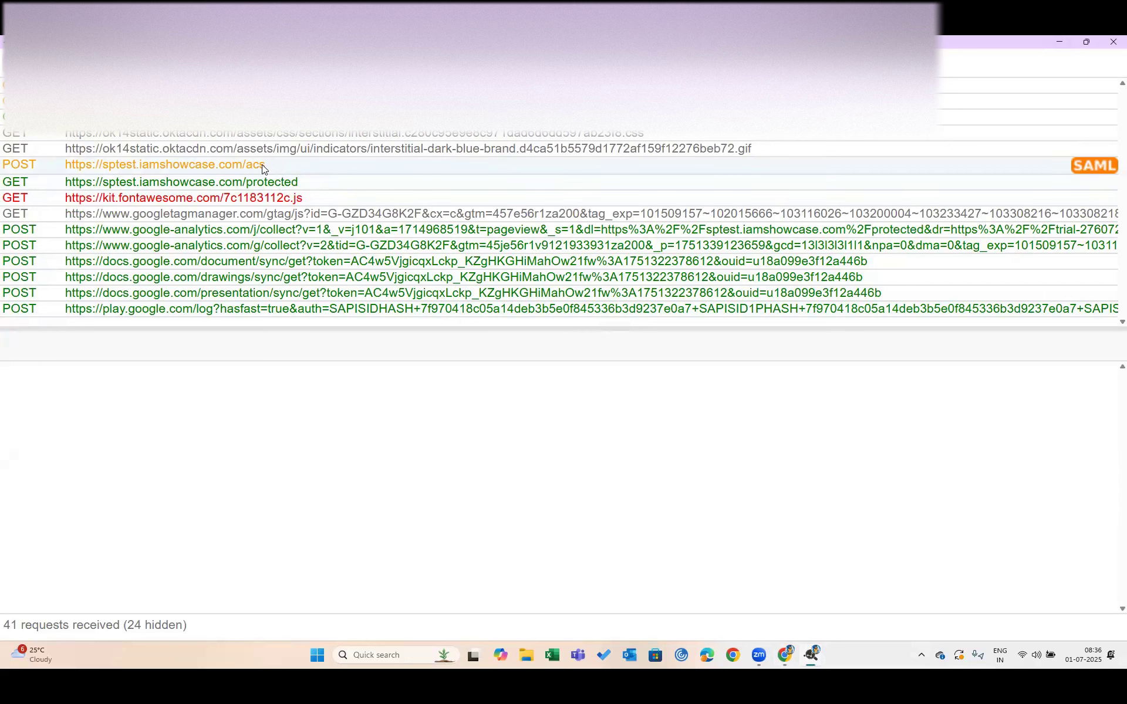
Open the /acs POST's SAML response and mark the IAMShowcase audience value in the assertion
left_click(1098, 163)
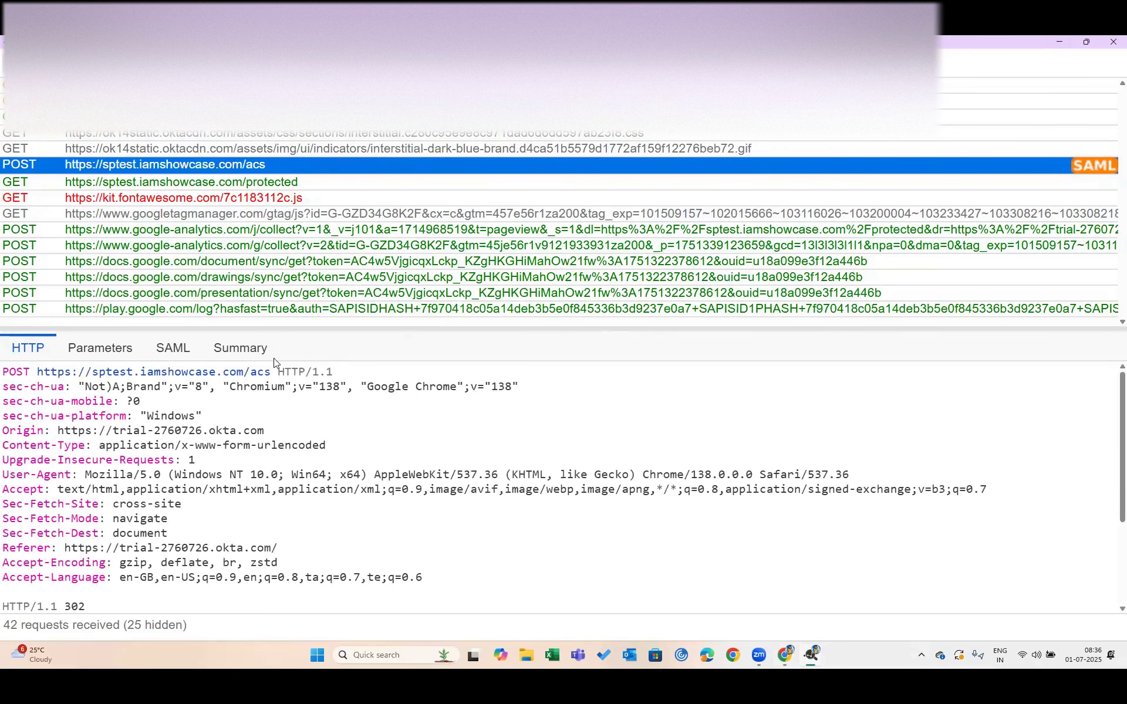
left_click(174, 348)
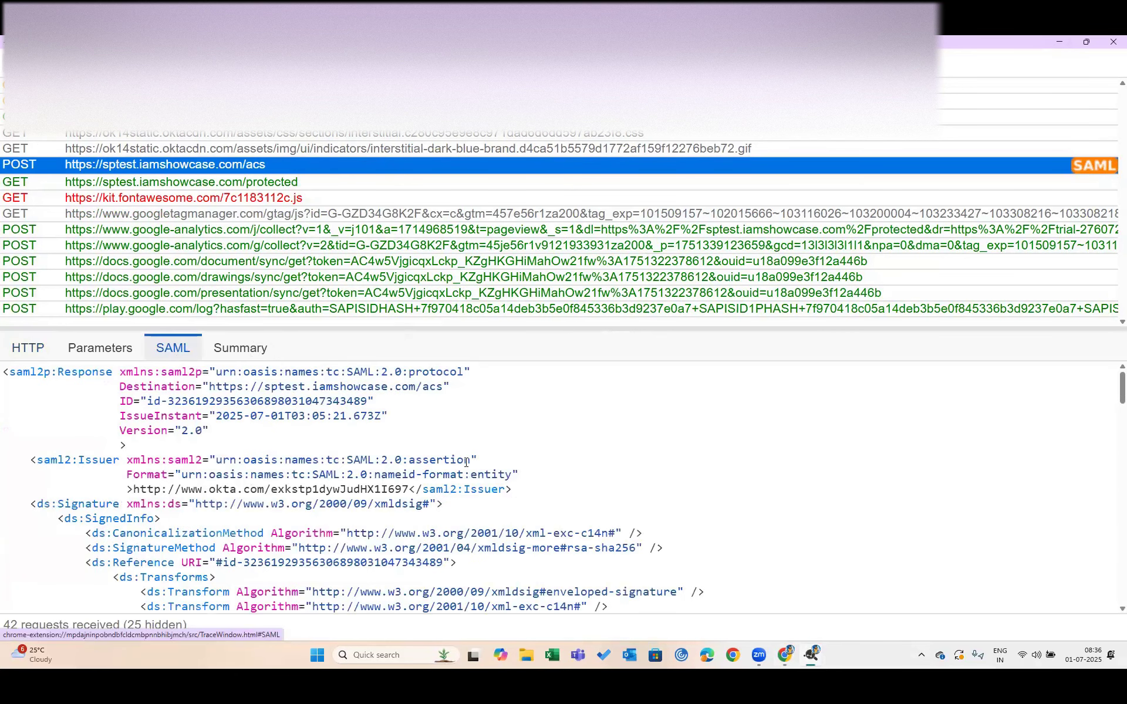
scroll(466, 462, "down", 3)
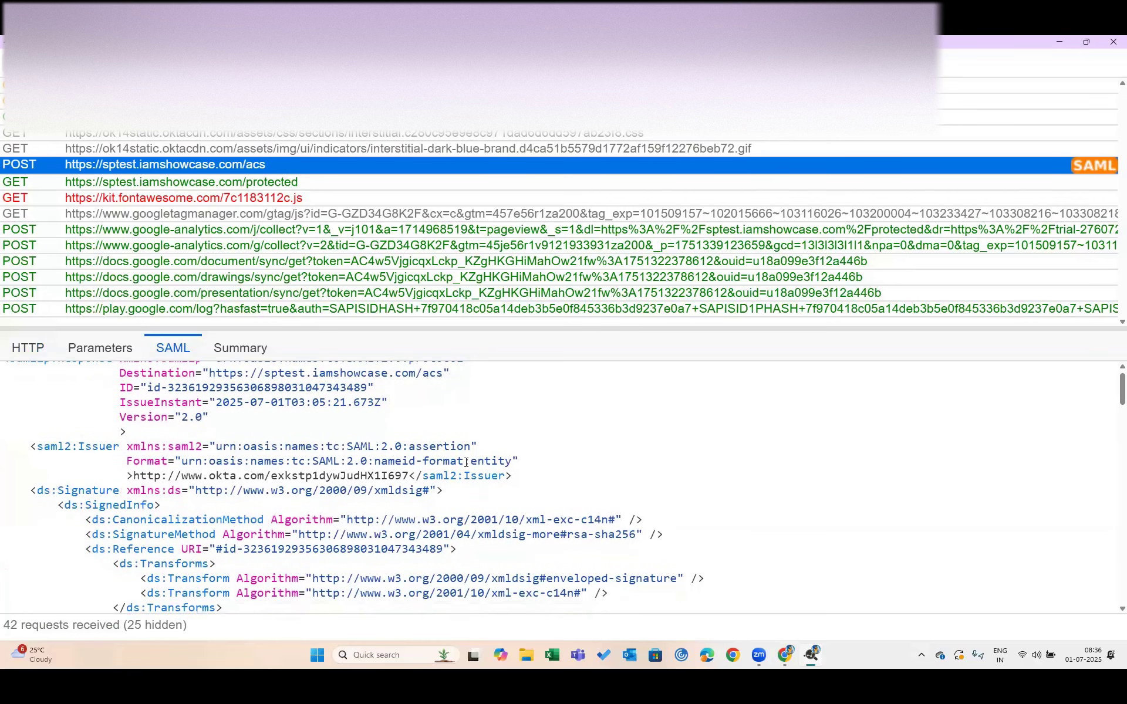
scroll(466, 462, "down", 10)
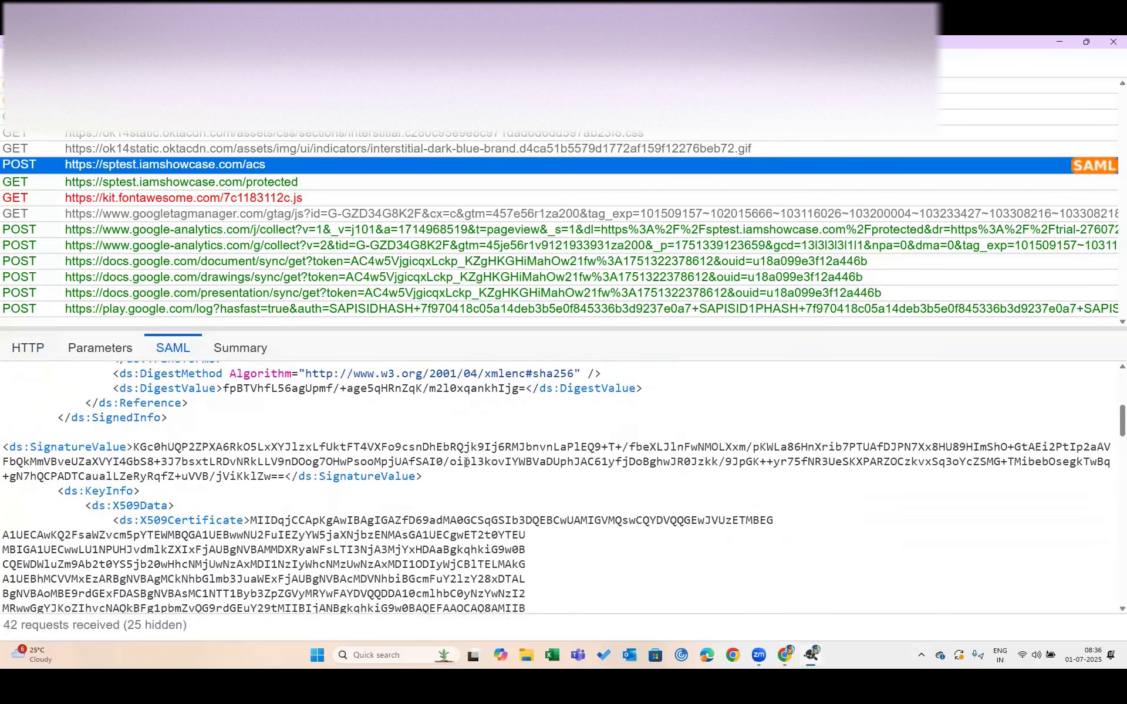
scroll(466, 462, "down", 10)
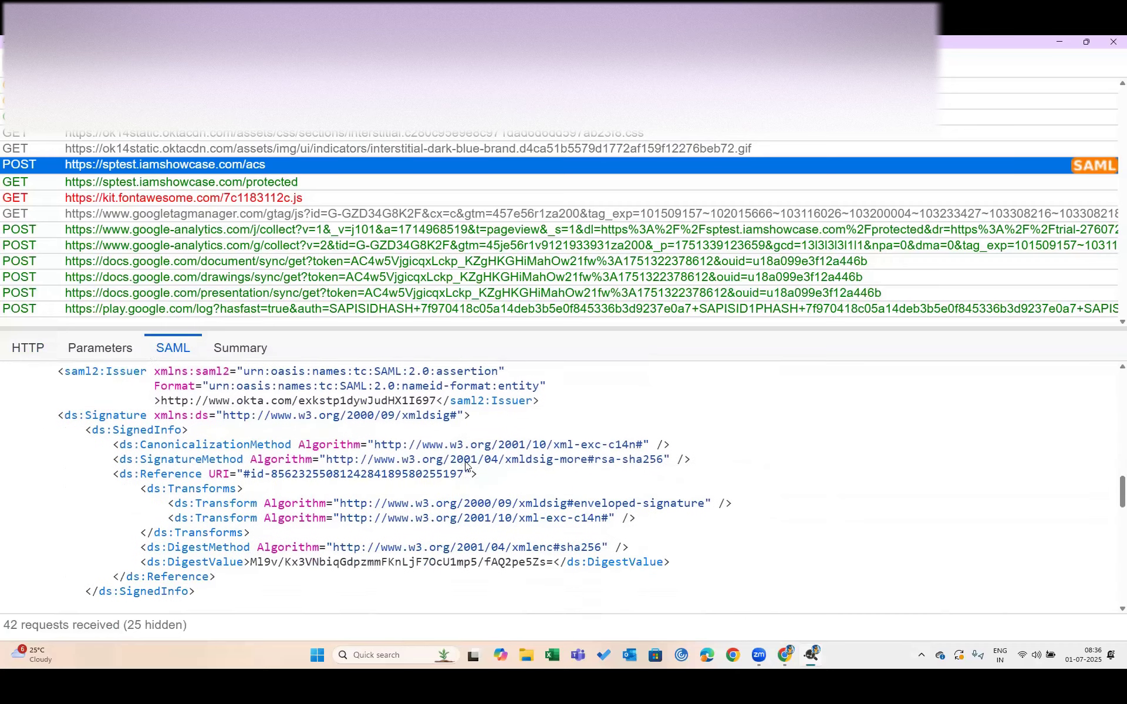
scroll(466, 466, "down", 10)
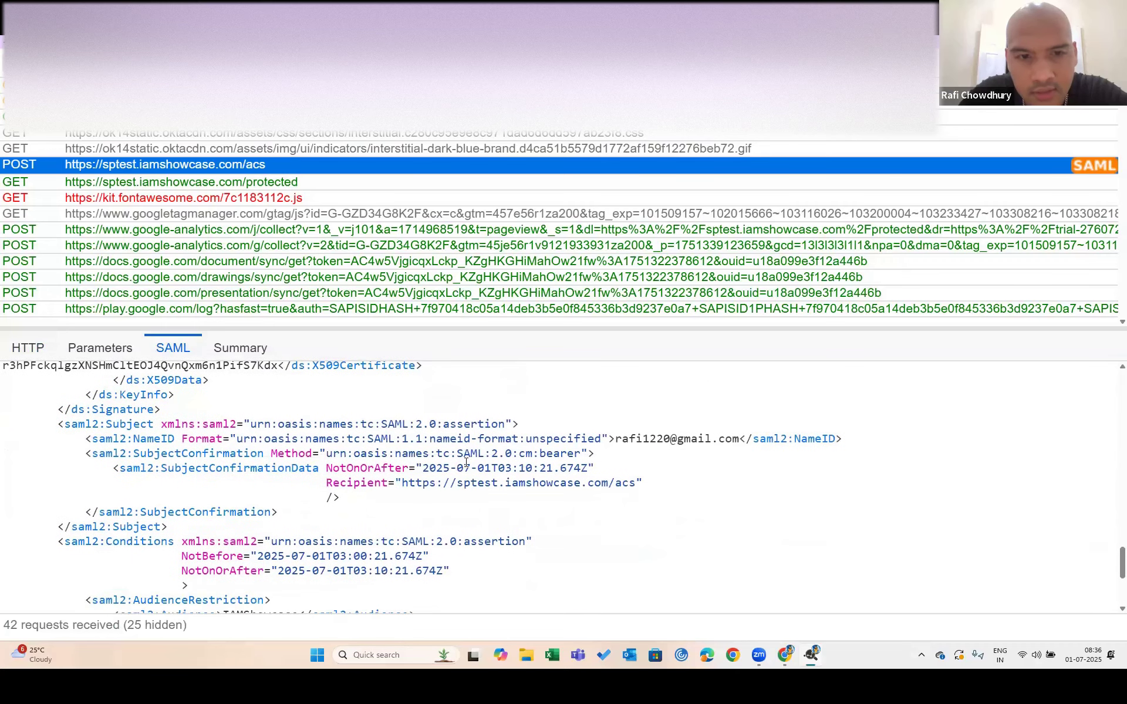
scroll(466, 467, "down", 3)
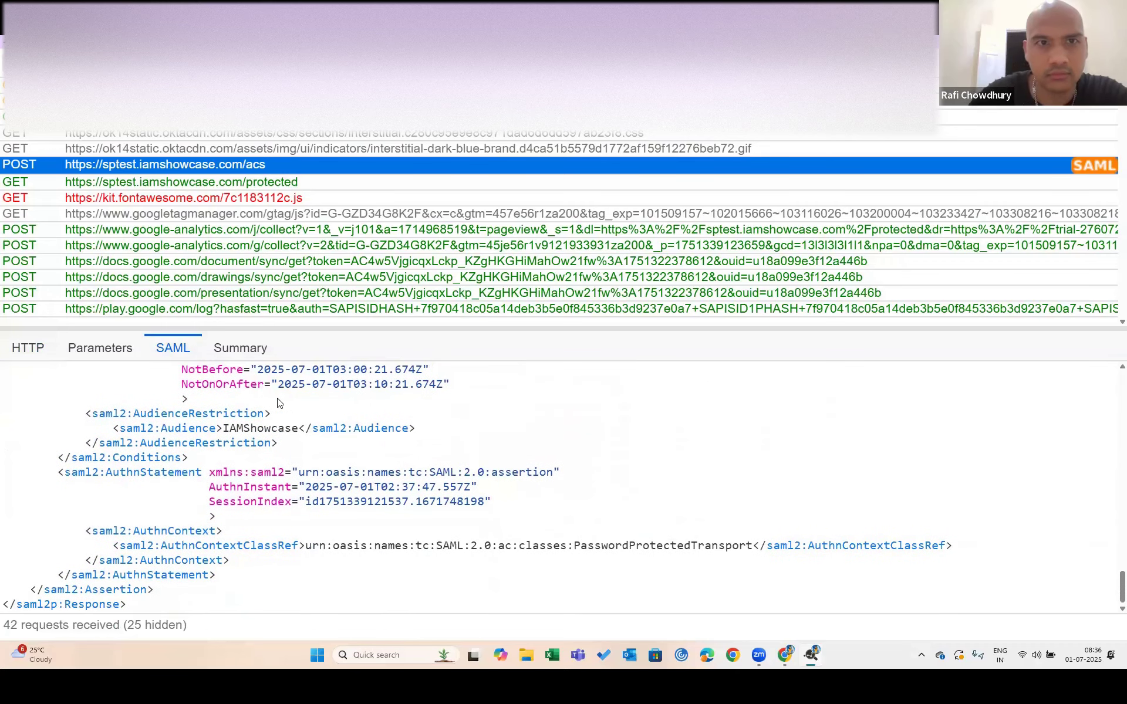
double_click(259, 428)
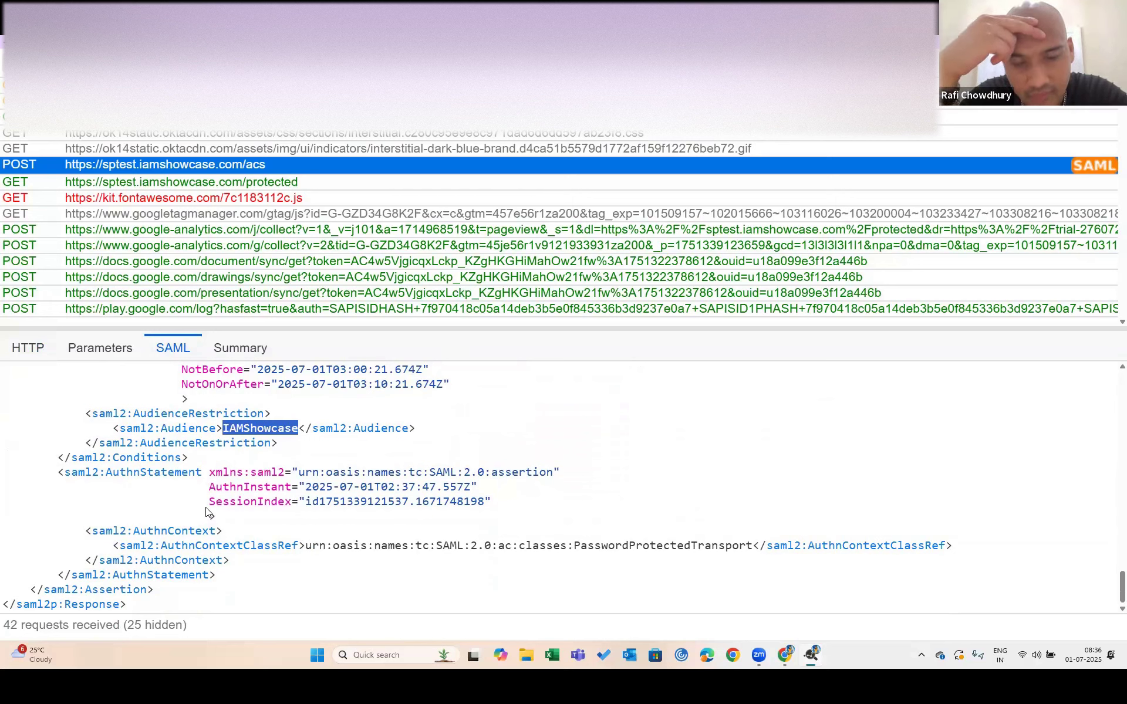
scroll(205, 511, "up", 15)
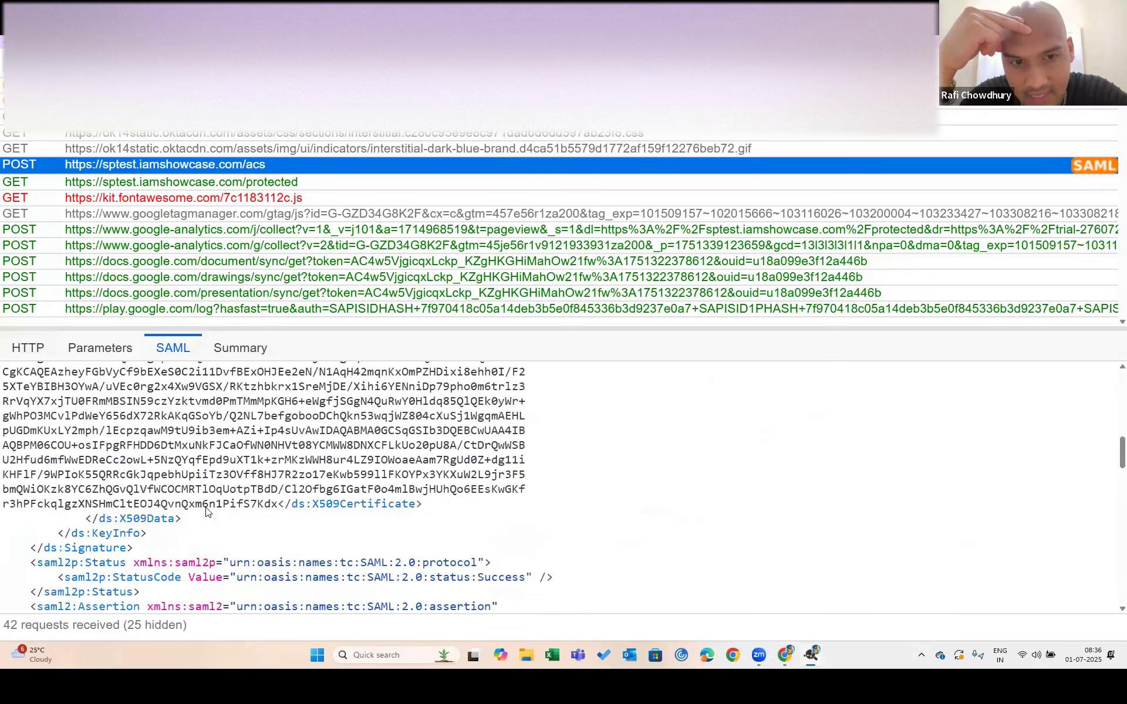
key("alt+Tab")
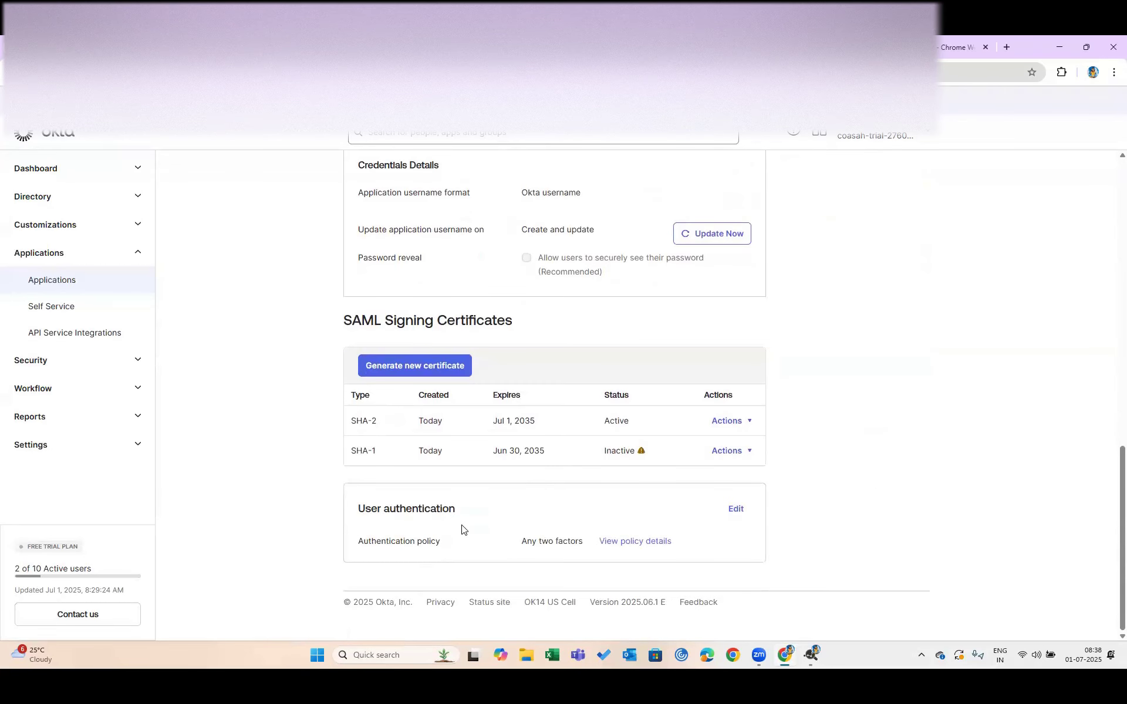
Reload the IAM showcase app's Sign On page and look over its settings
scroll(462, 529, "up", 10)
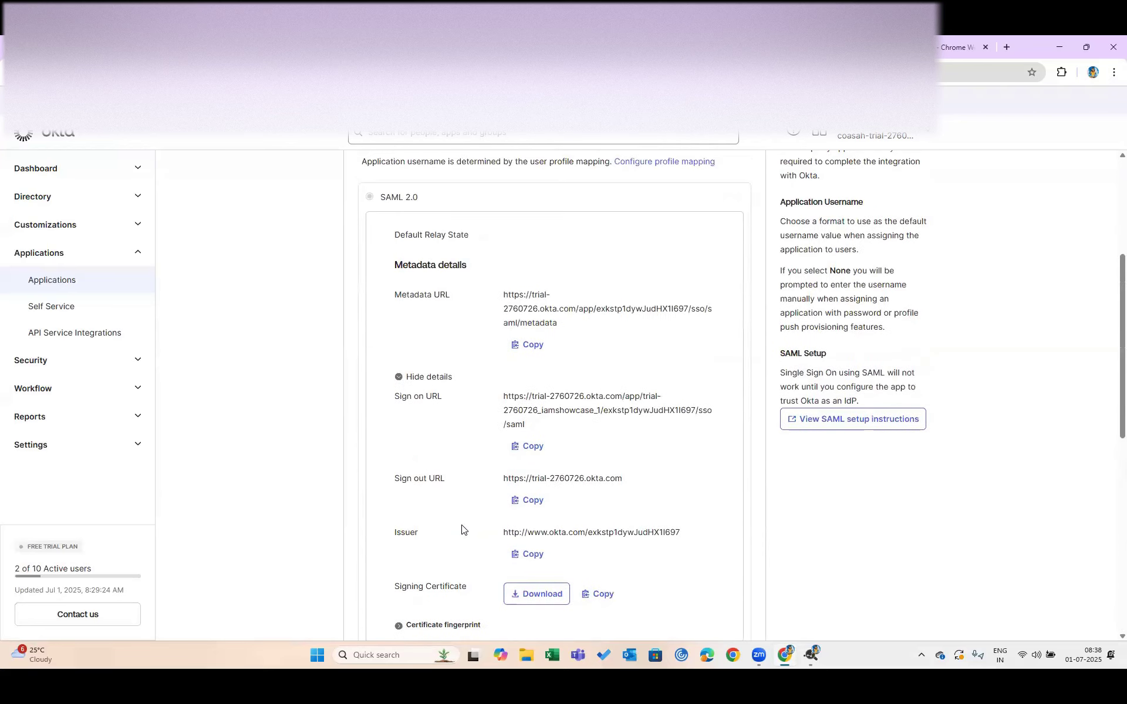
scroll(462, 529, "up", 5)
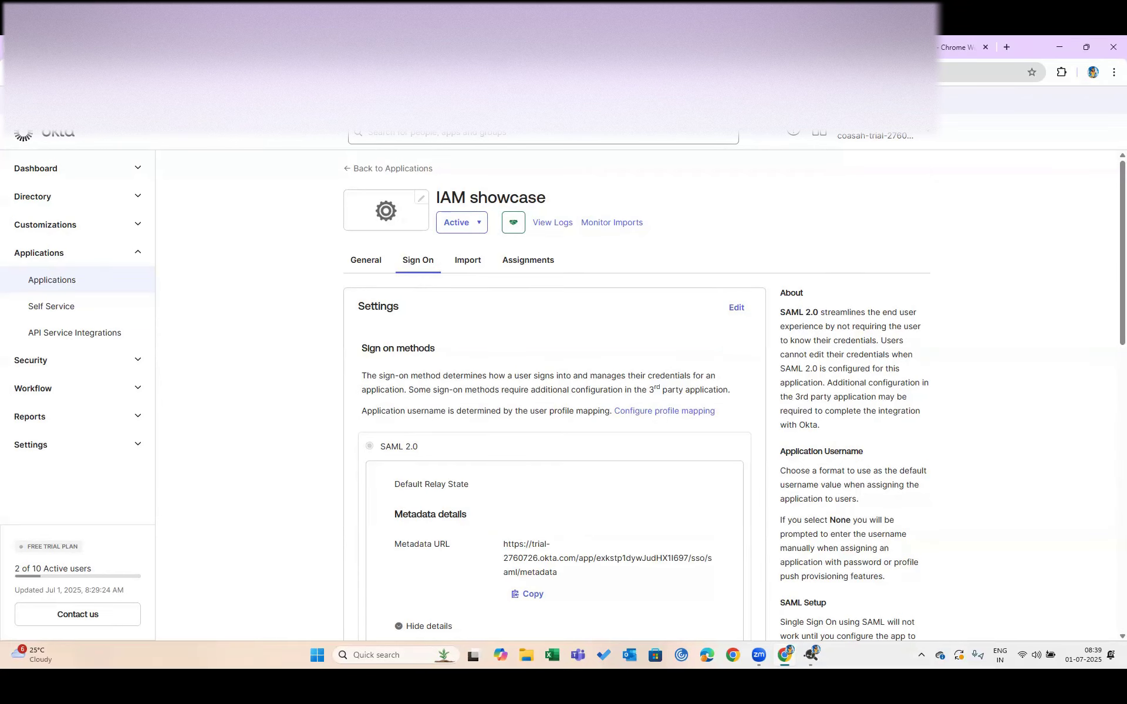
key("F5")
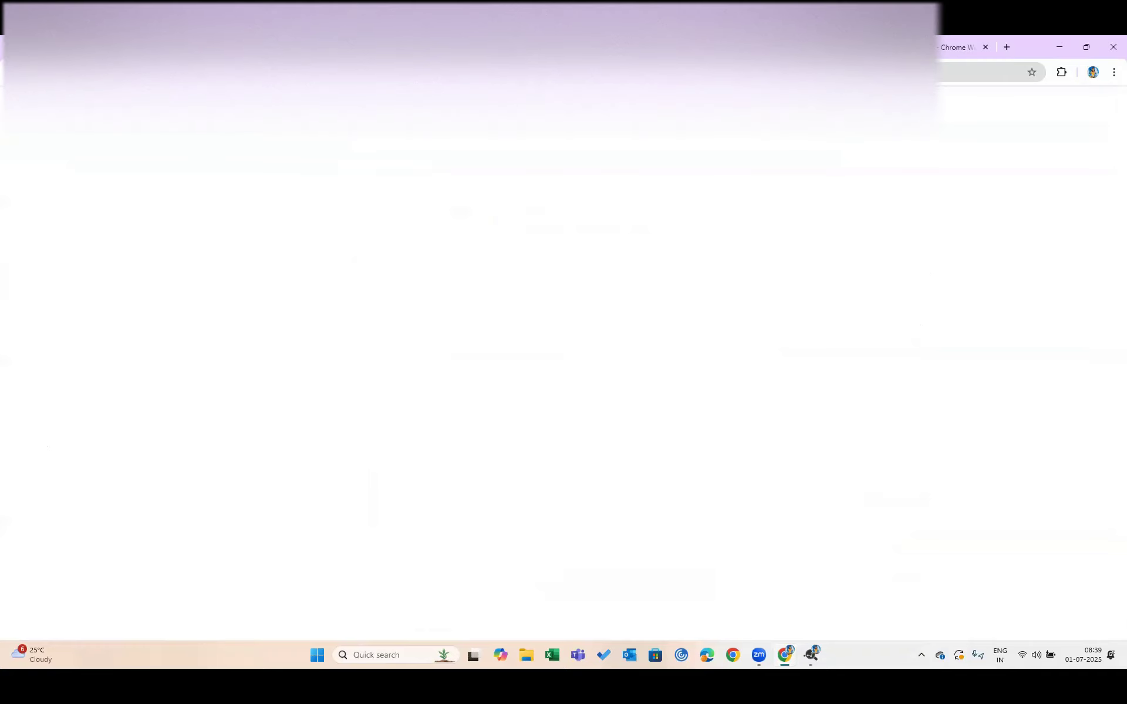
scroll(382, 291, "down", 7)
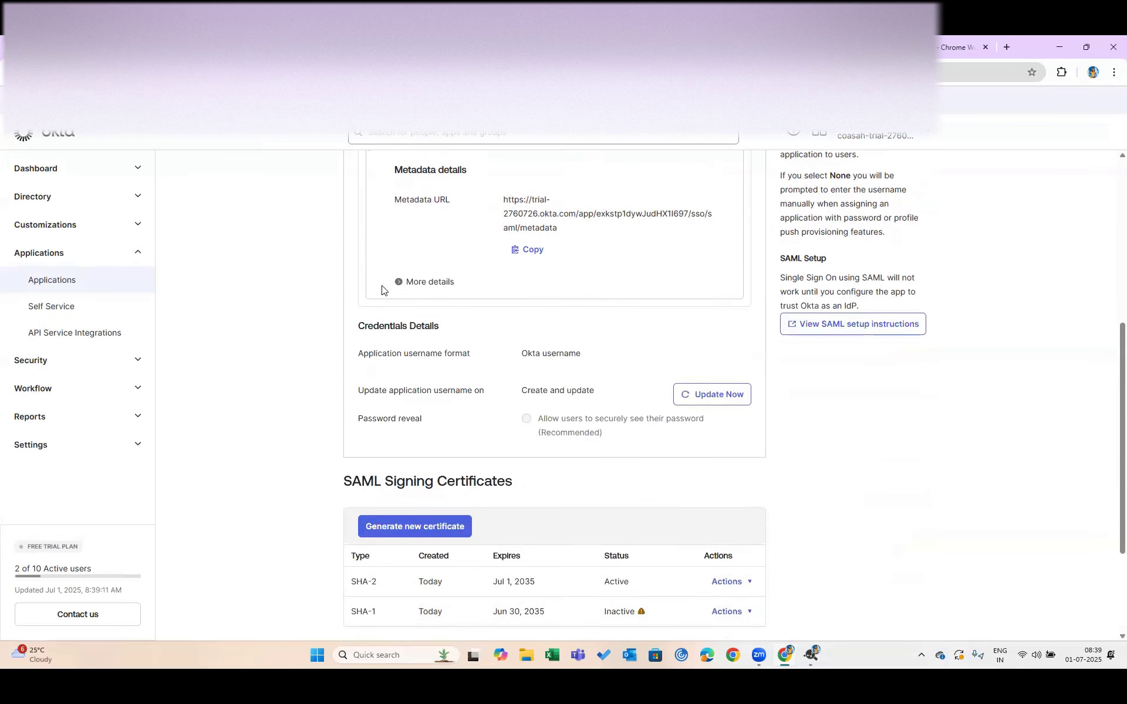
scroll(382, 290, "down", 2)
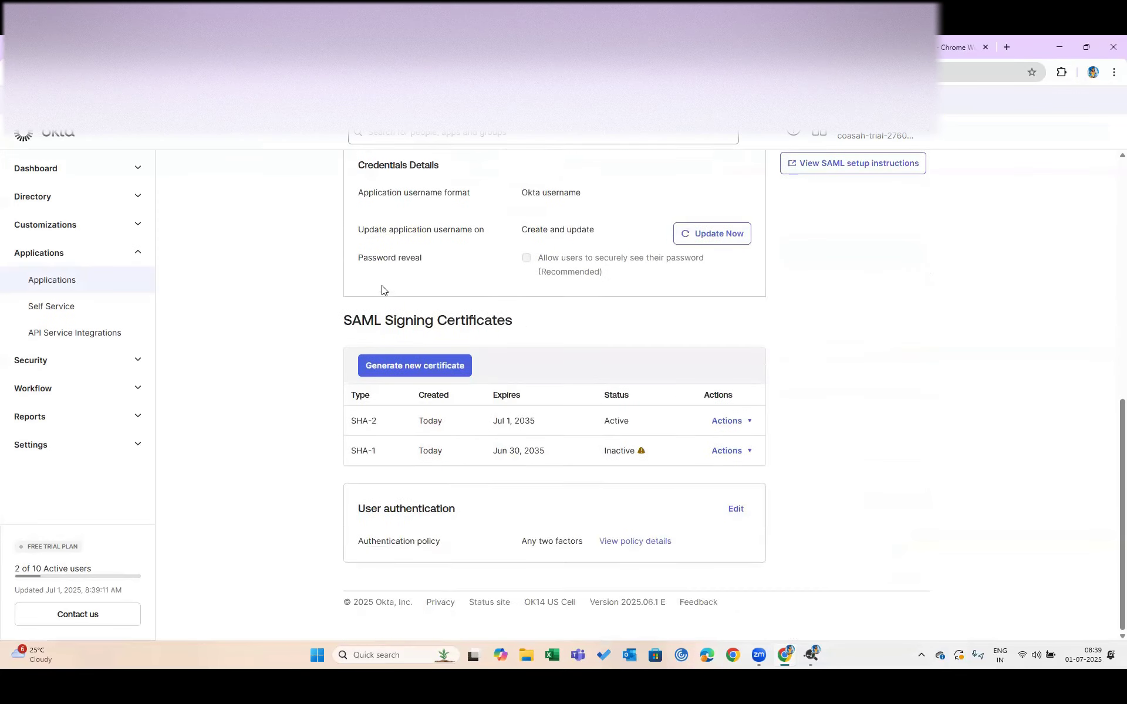
scroll(382, 290, "up", 7)
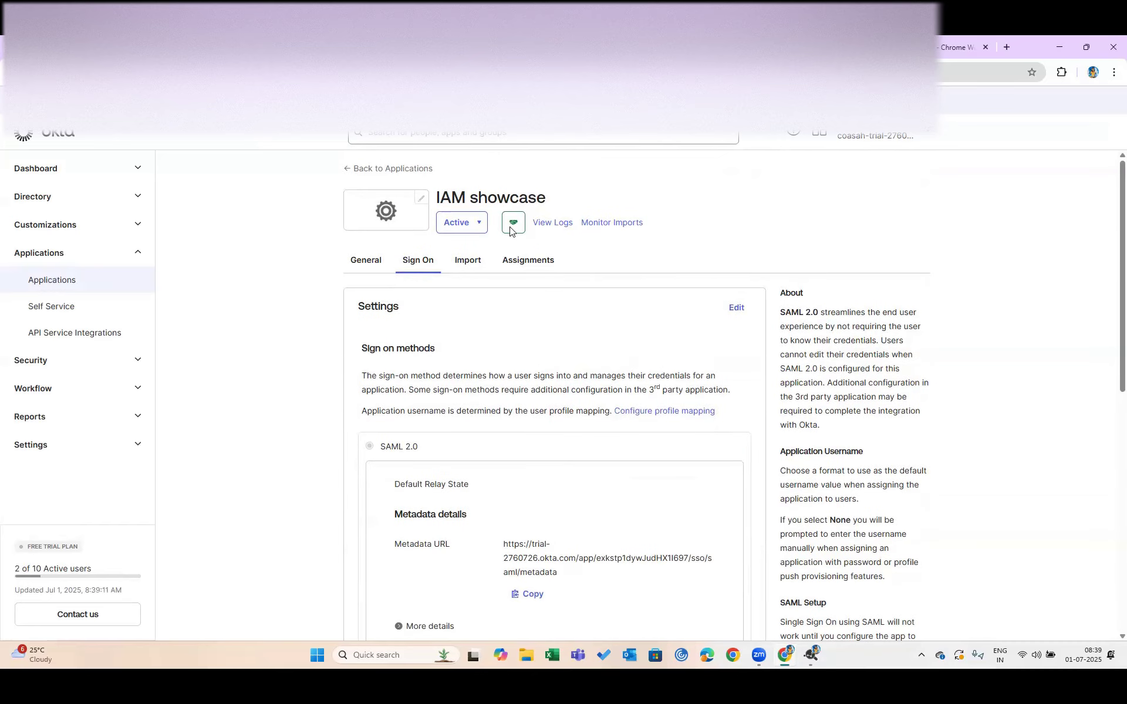
Scroll the General tab to SAML Settings showing audience IAMShowcase and the /acs URLs
left_click(365, 261)
scroll(490, 393, "down", 8)
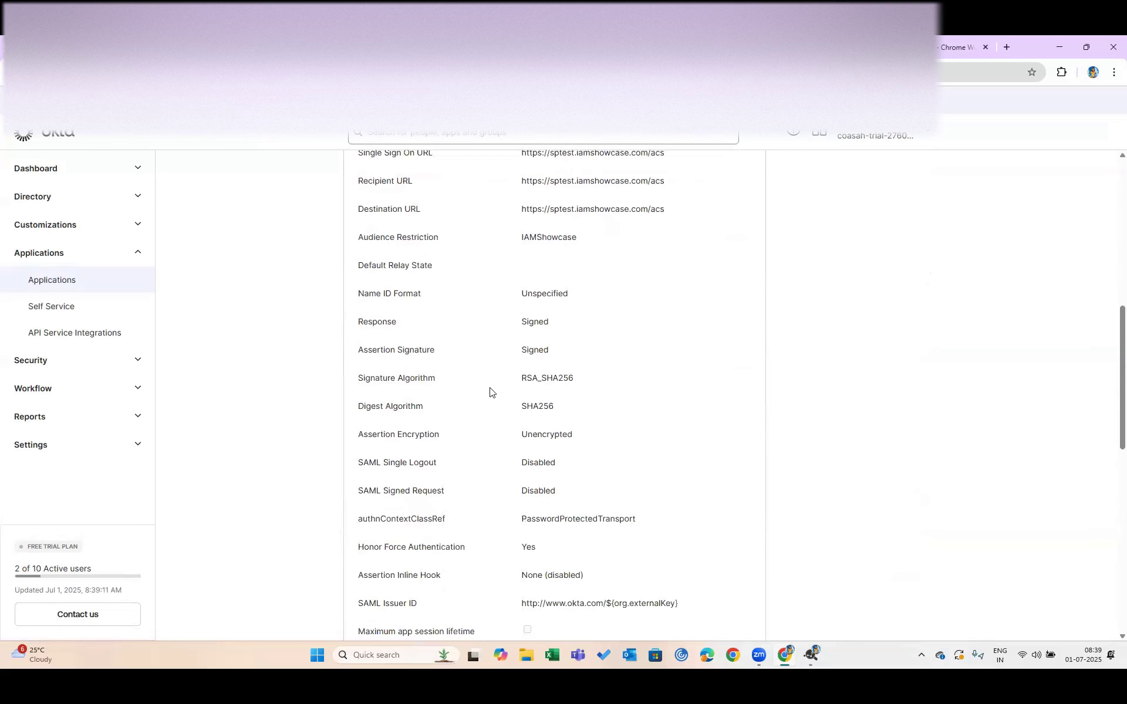
scroll(490, 392, "down", 5)
scroll(490, 392, "down", 5)
scroll(490, 392, "up", 13)
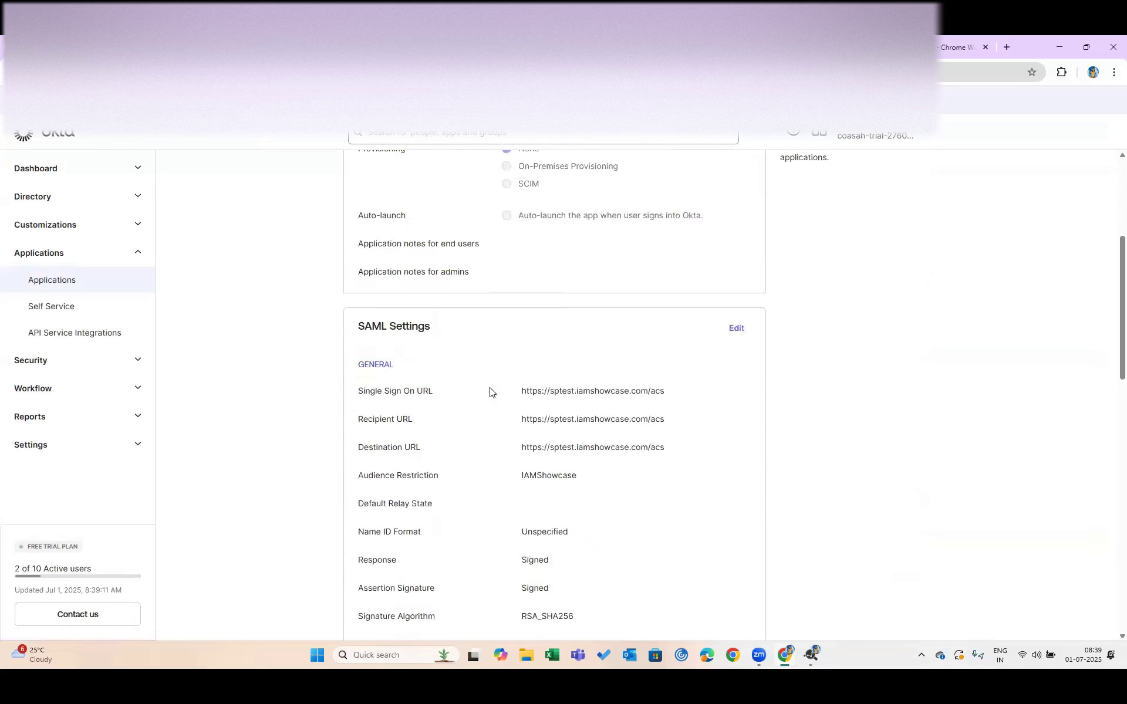
Edit the SAML settings and continue to the SAML configuration's attribute statements
left_click(743, 327)
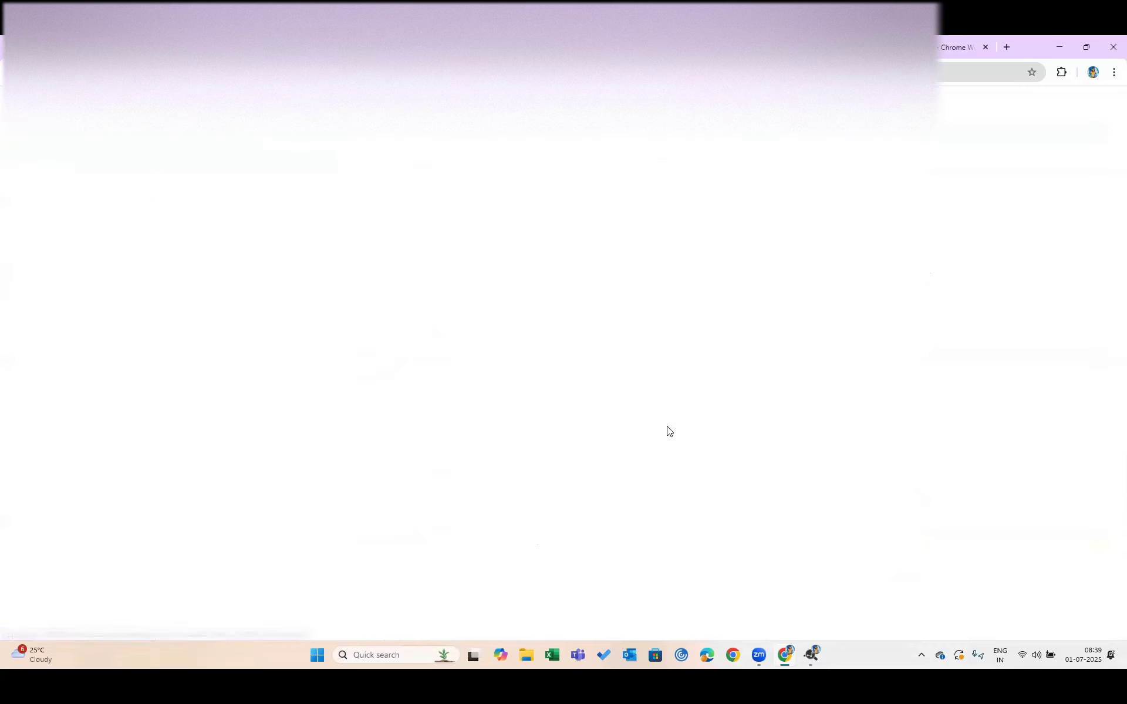
left_click(739, 465)
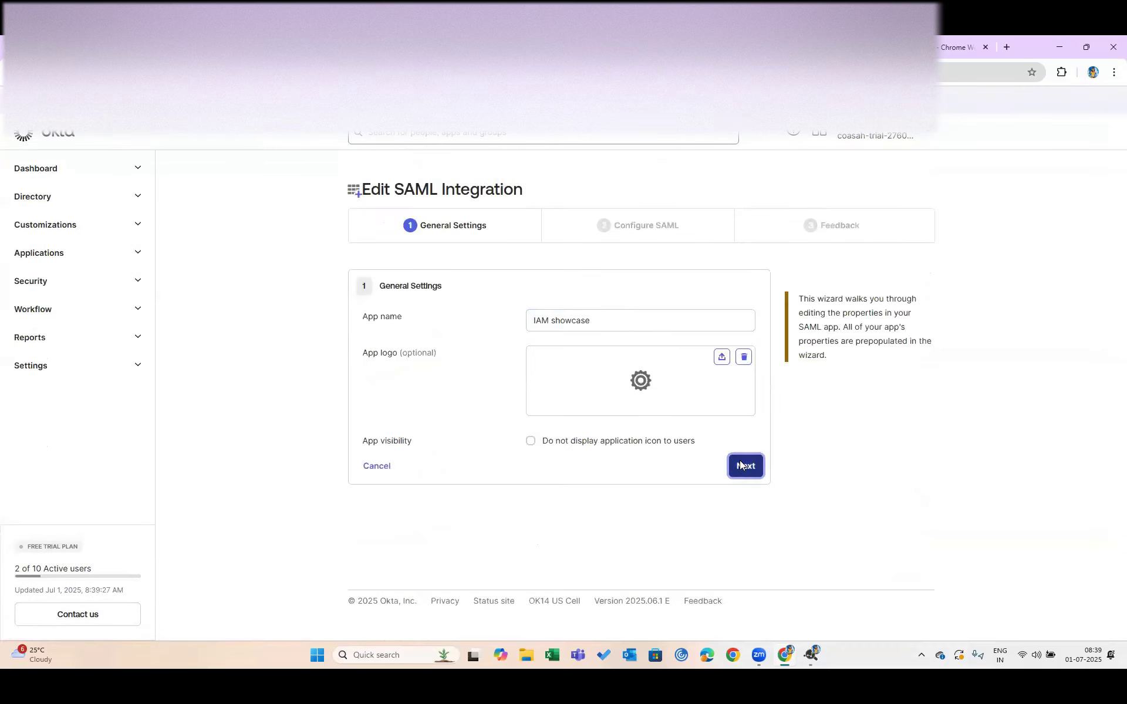
scroll(603, 348, "down", 2)
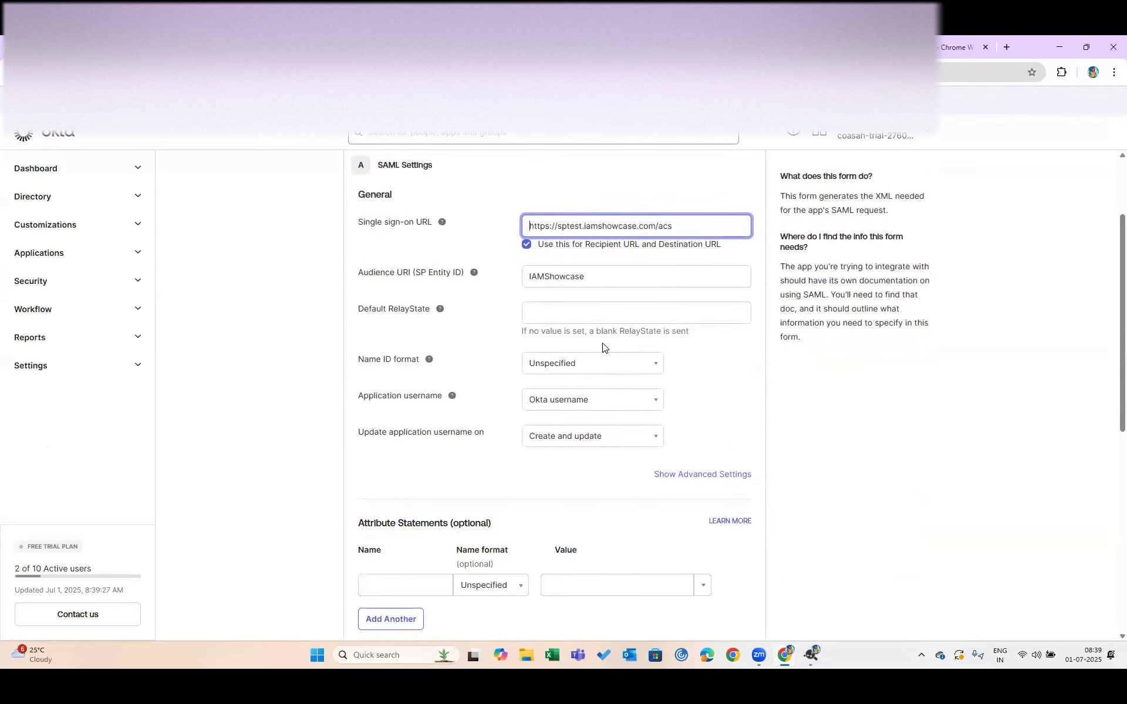
scroll(603, 348, "down", 1)
scroll(432, 382, "down", 2)
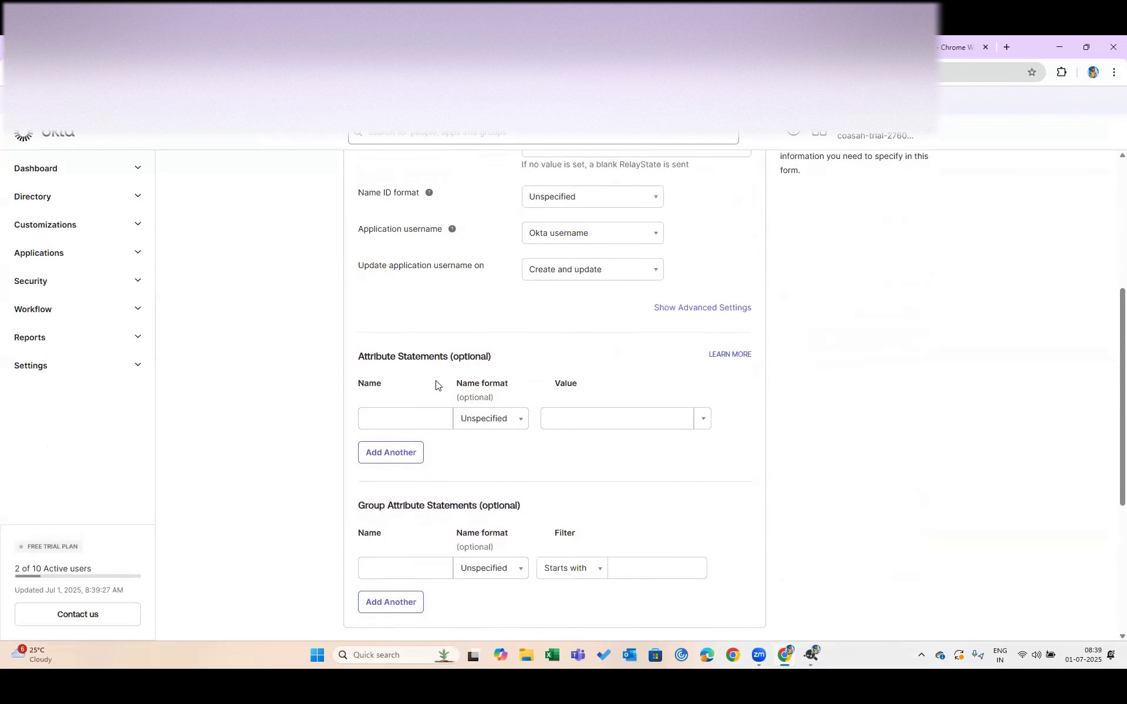
scroll(422, 388, "down", 3)
Add a 'First Name' attribute statement mapped to user.firstName and advance to the feedback step
left_click(405, 256)
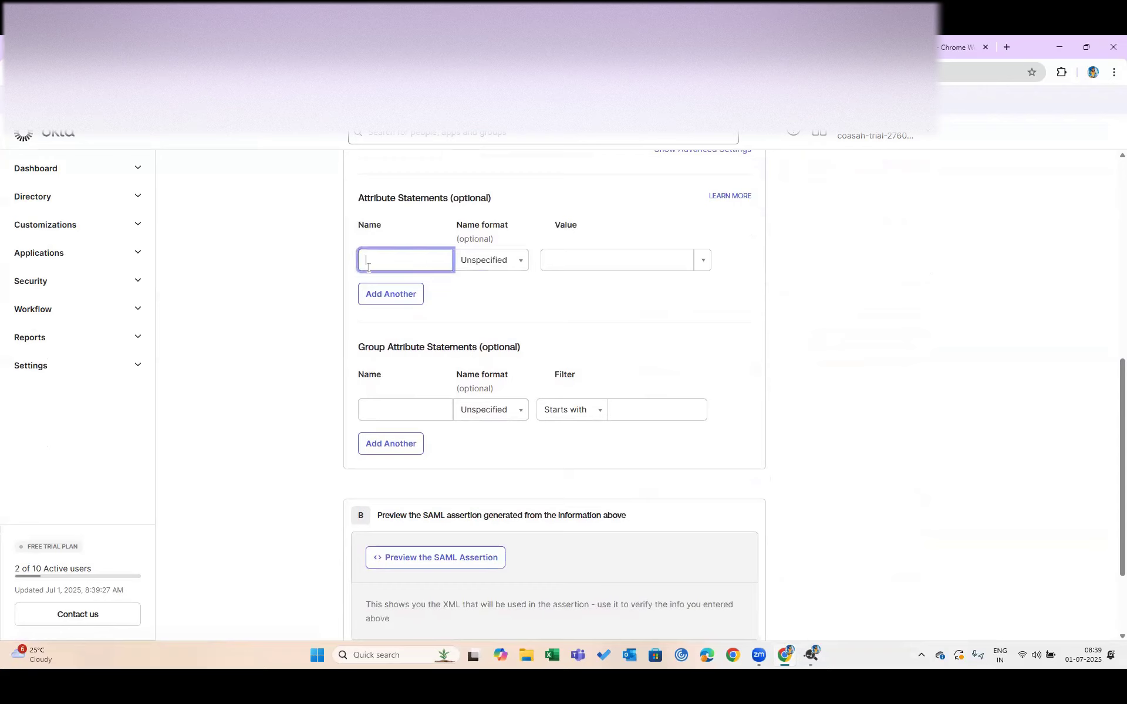
type("First Naeme")
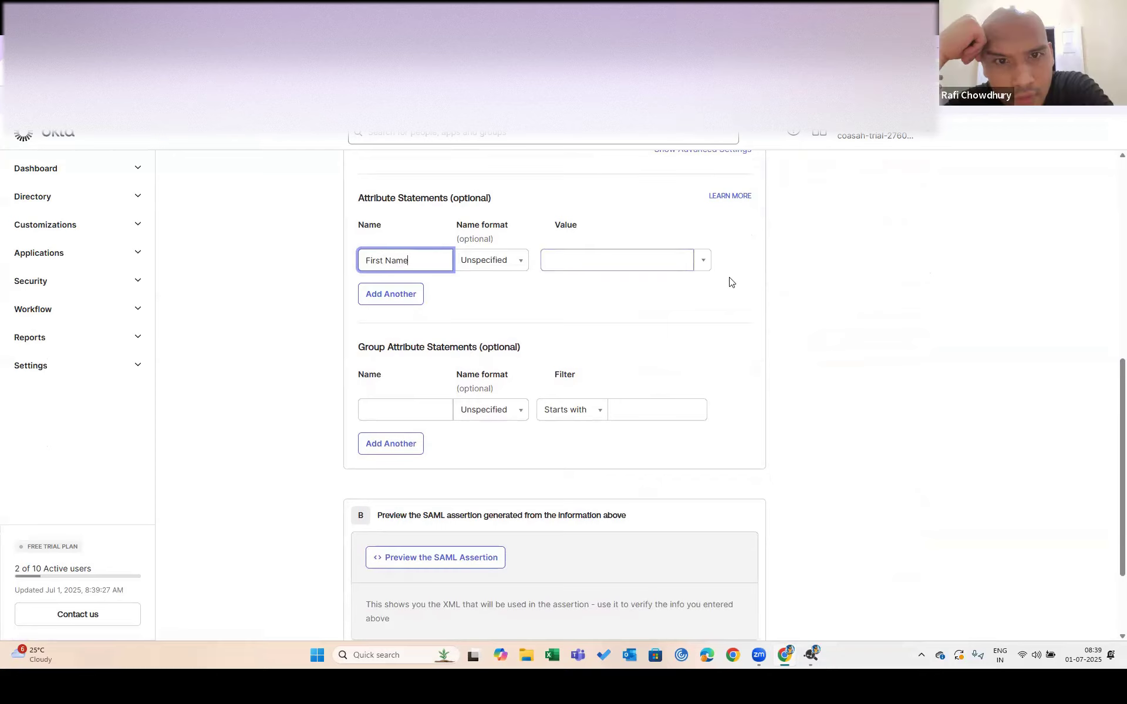
left_click(707, 261)
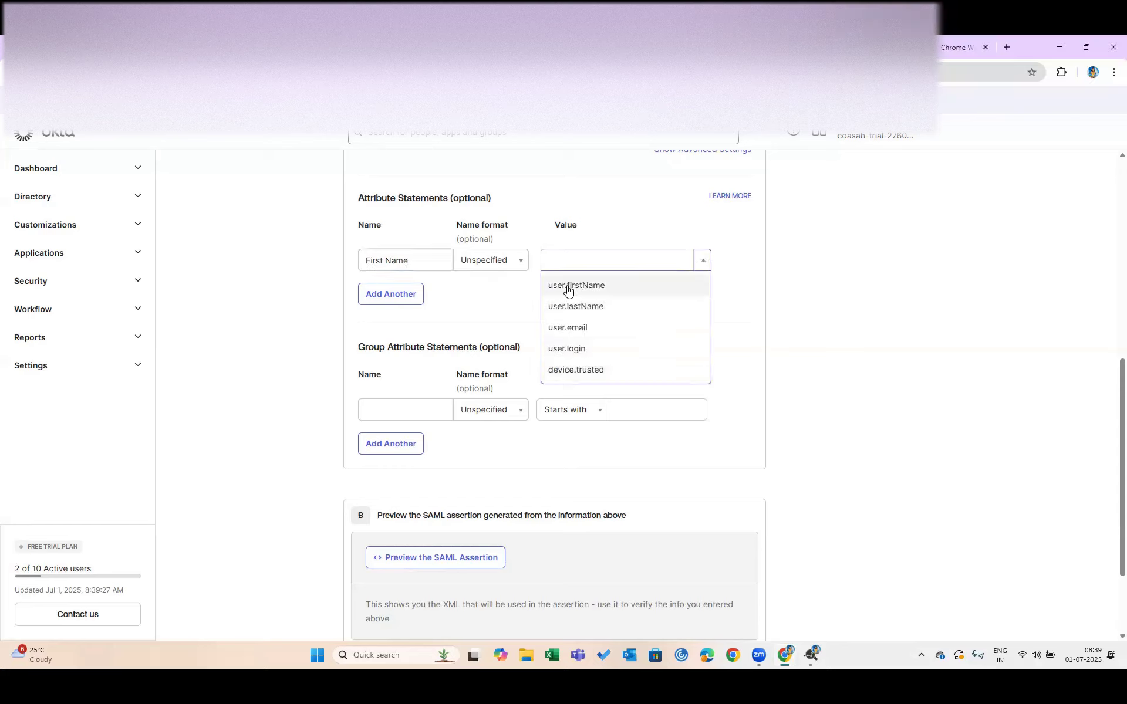
left_click(581, 287)
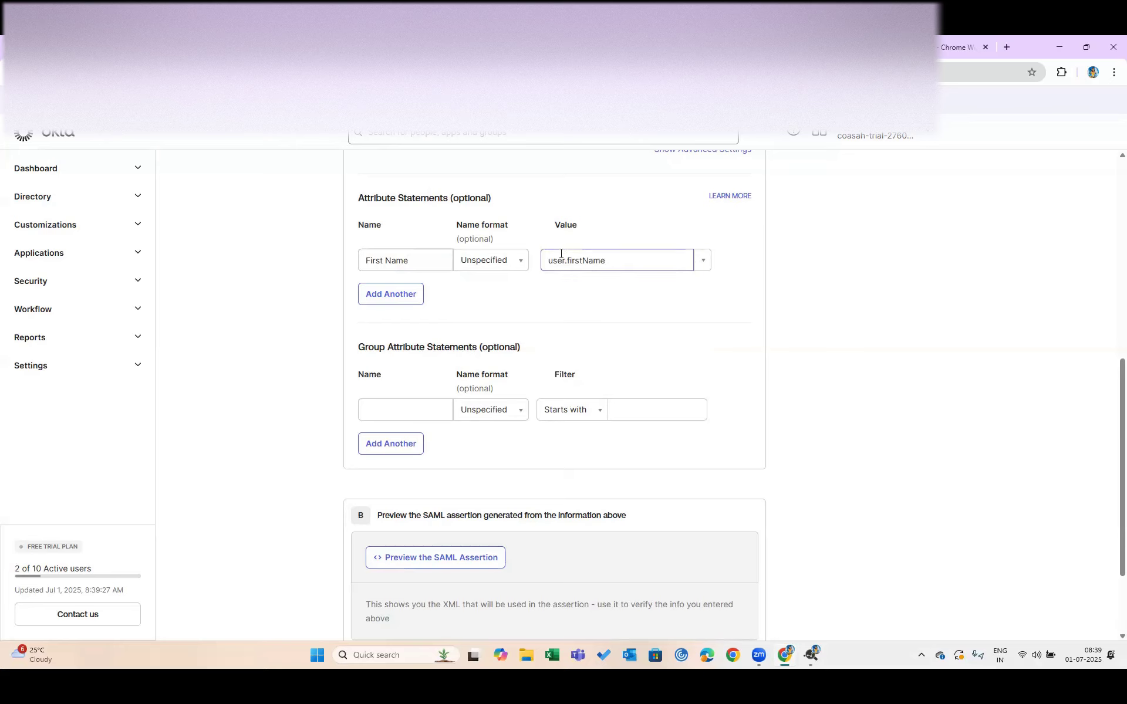
scroll(557, 493, "down", 2)
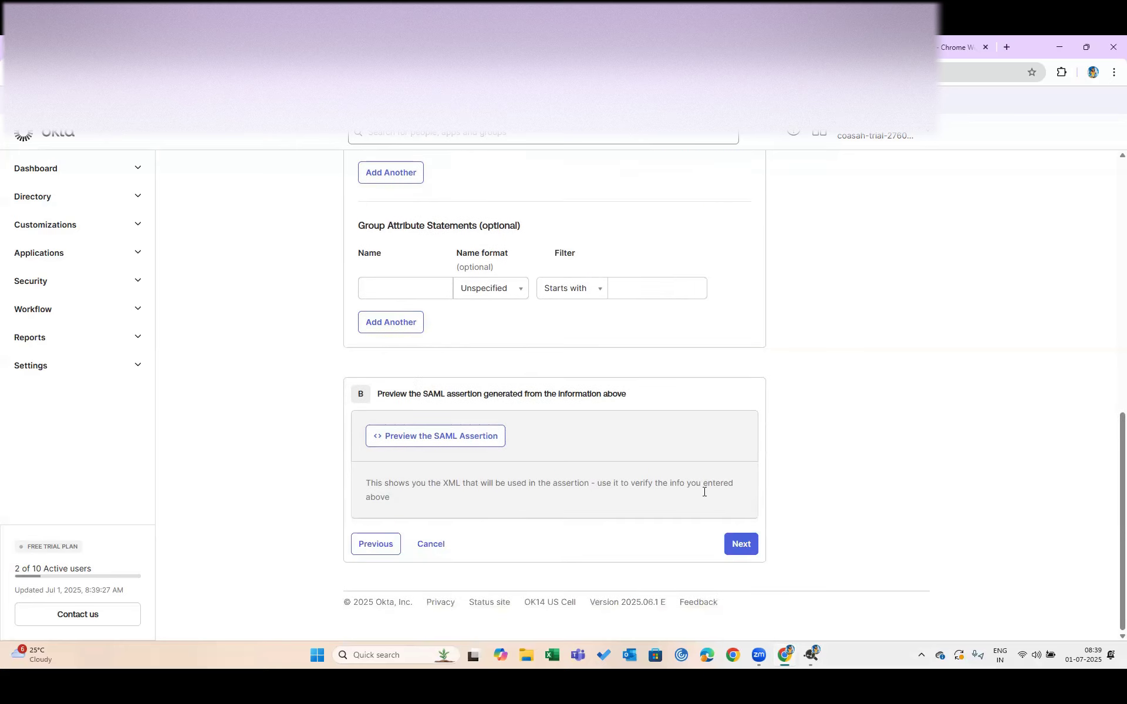
left_click(748, 548)
left_click(747, 547)
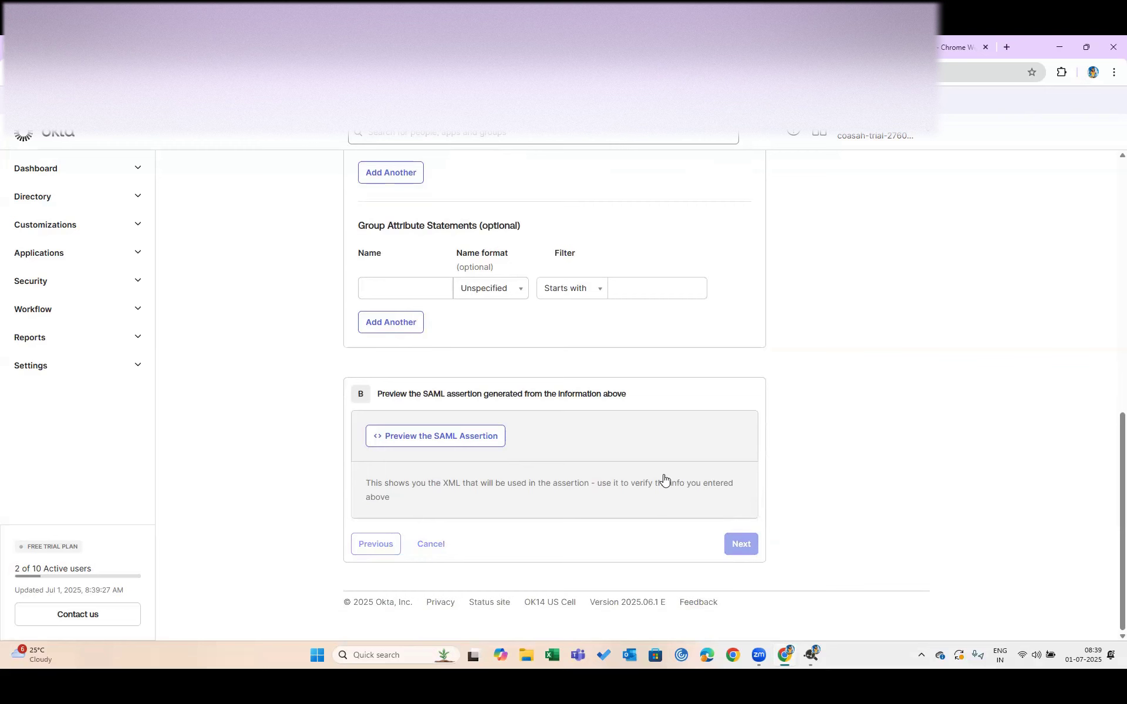
scroll(663, 475, "down", 2)
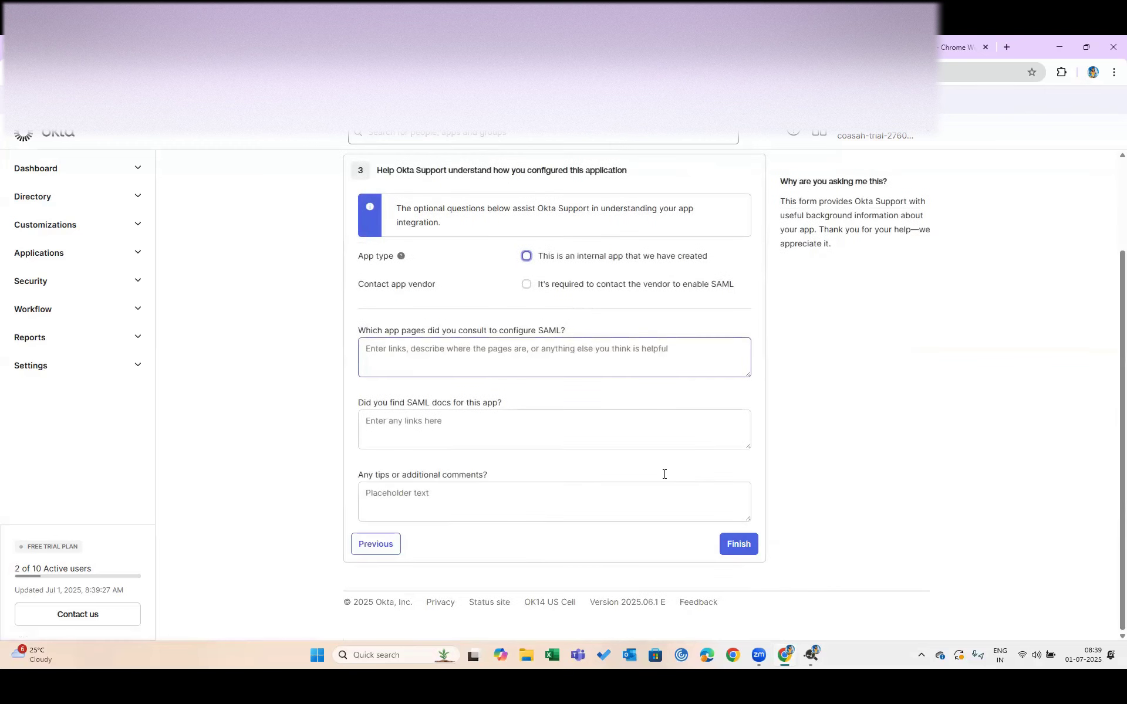
Finish the SAML integration edit and launch IAM showcase from the dashboard
left_click(733, 550)
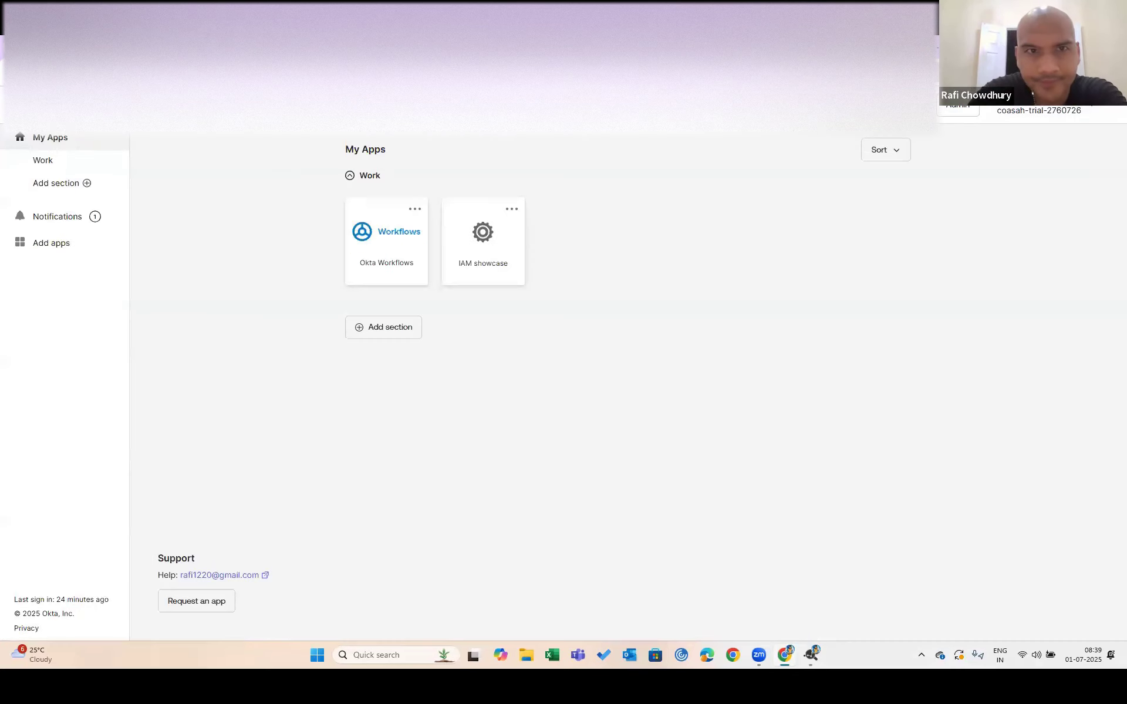
left_click(477, 254)
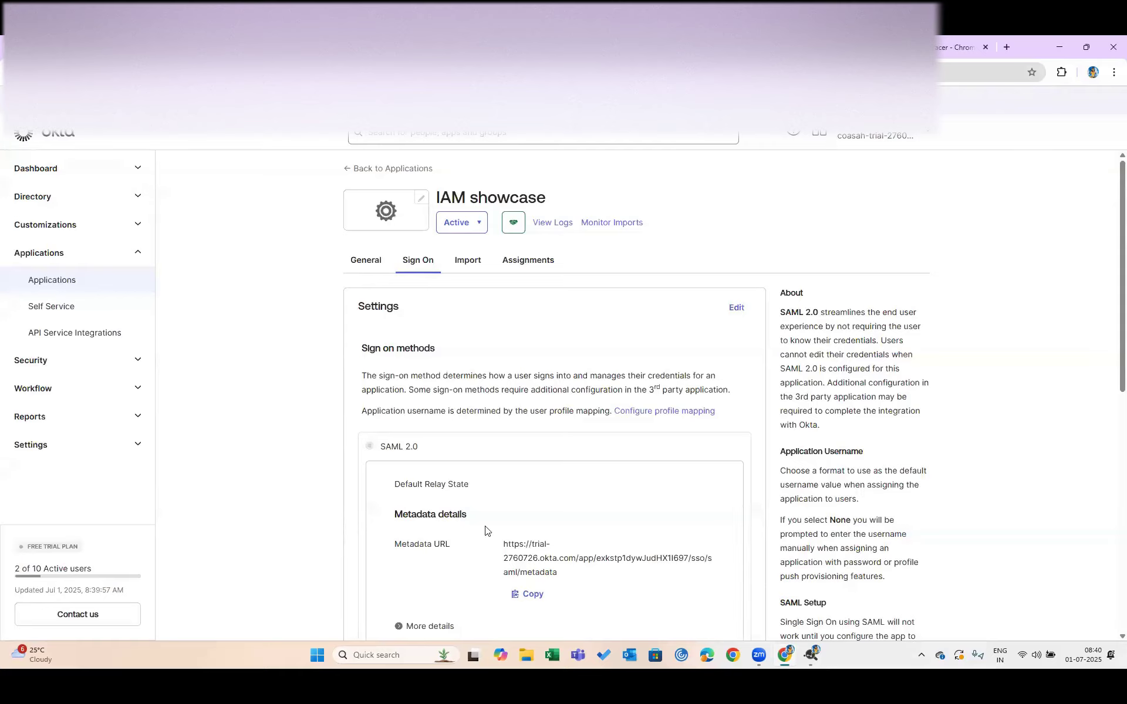
scroll(485, 530, "down", 9)
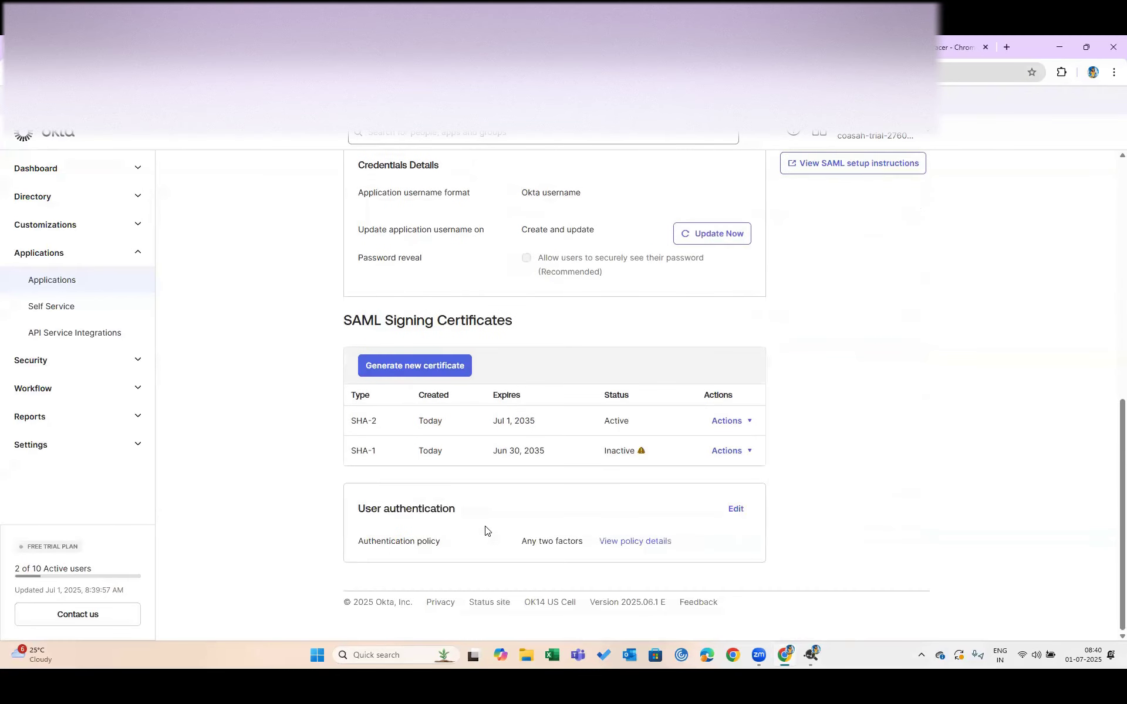
scroll(485, 531, "up", 4)
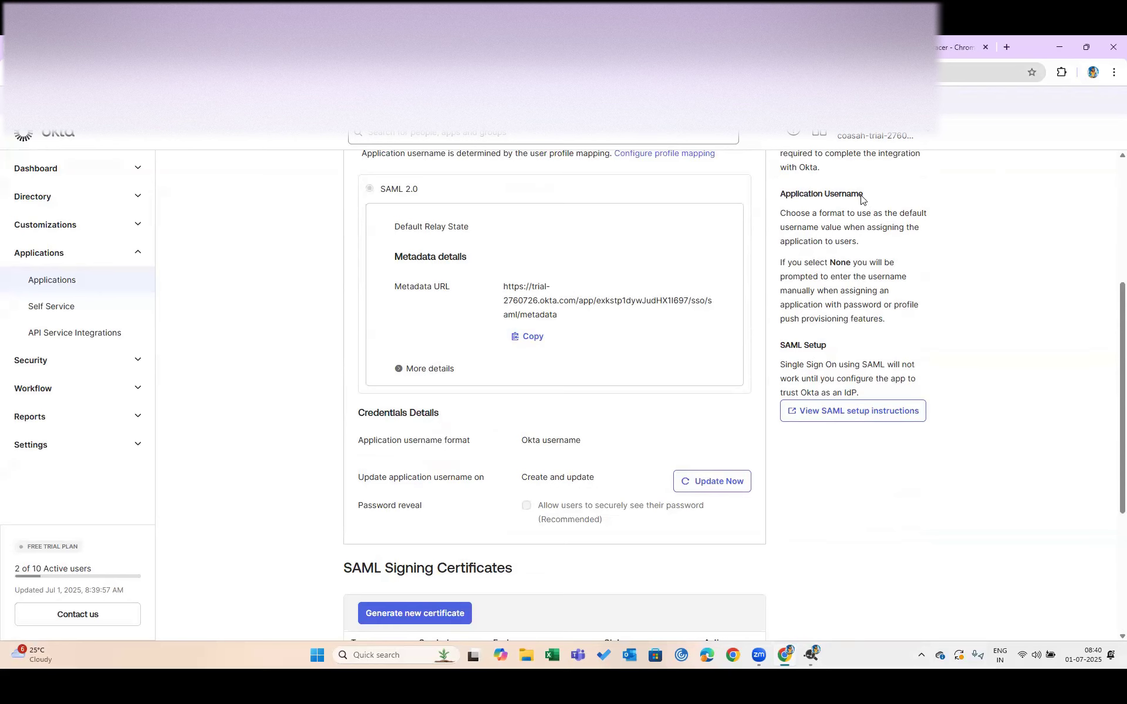
Review the Sign On tab, with SAML 2.0 and a metadata URL, then return to the app header
scroll(861, 200, "up", 1)
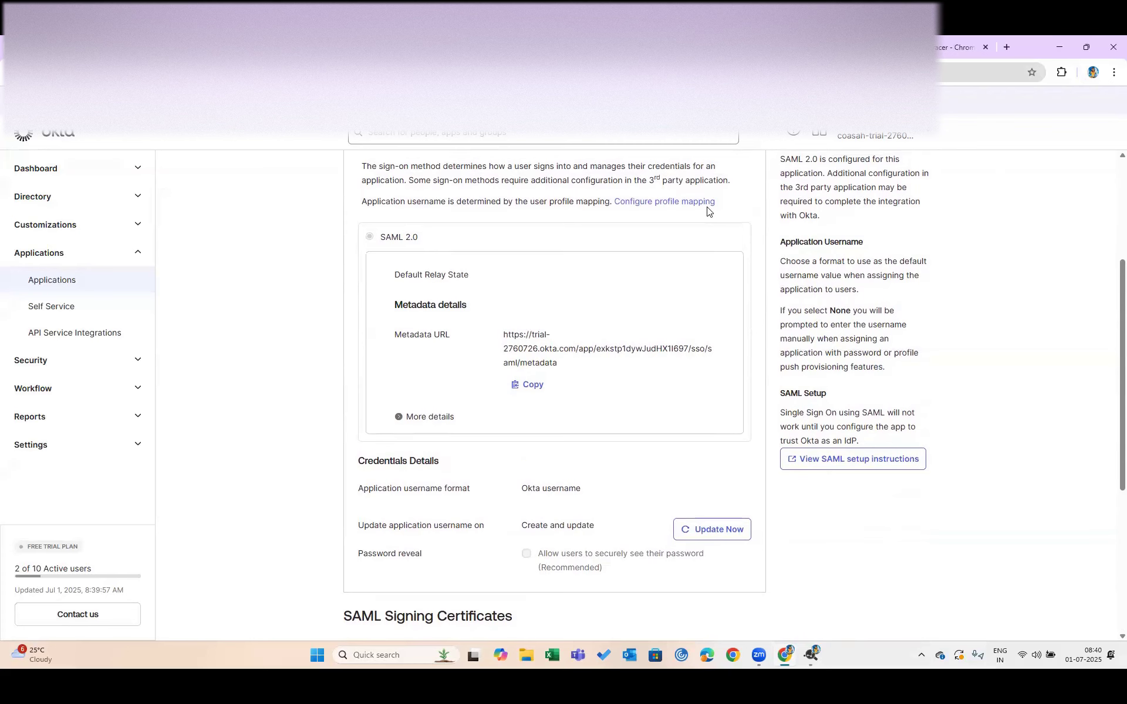
scroll(707, 211, "up", 1)
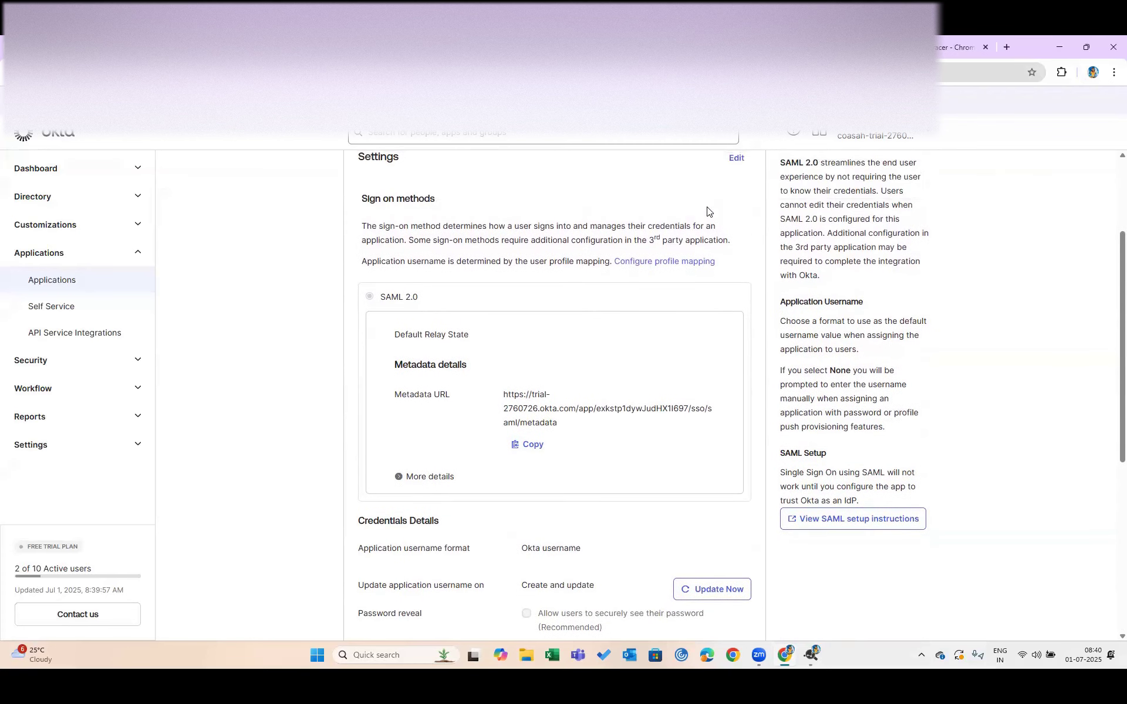
scroll(707, 211, "up", 1)
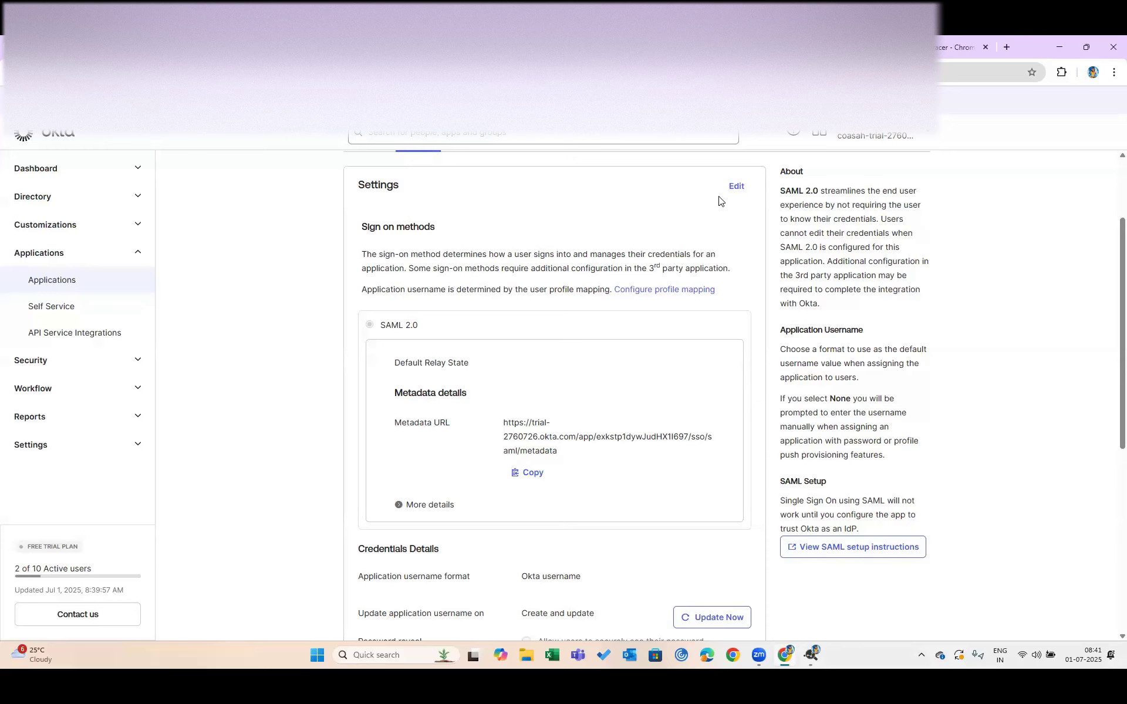
left_click(735, 187)
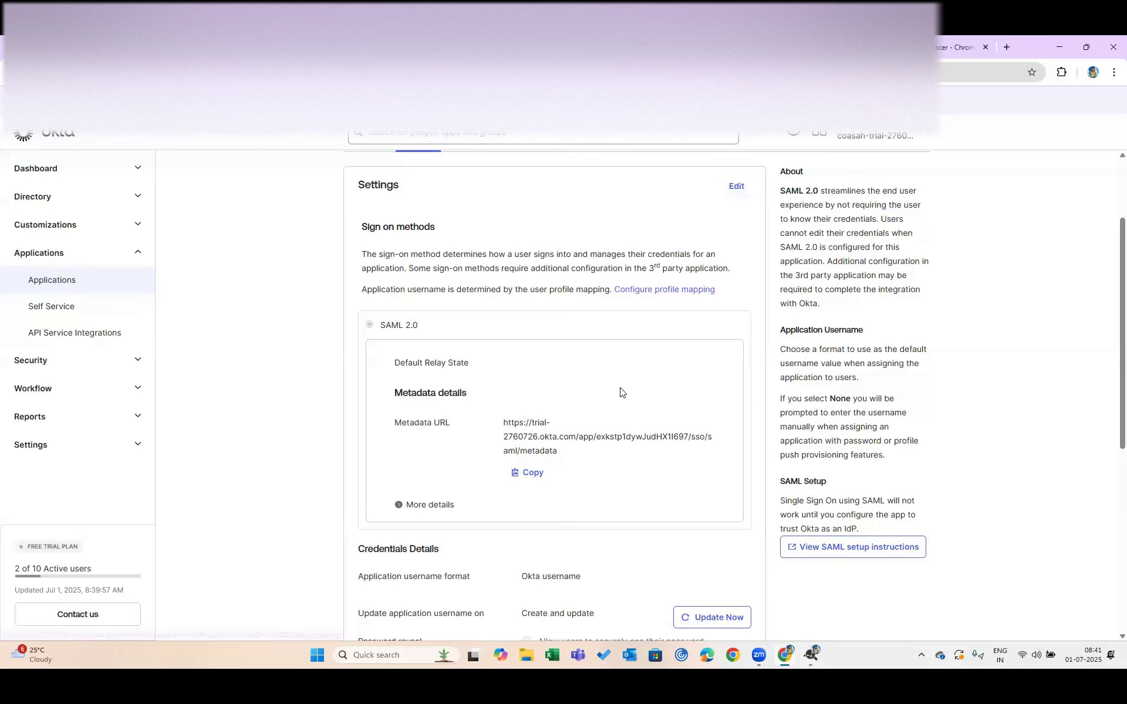
scroll(620, 391, "down", 2)
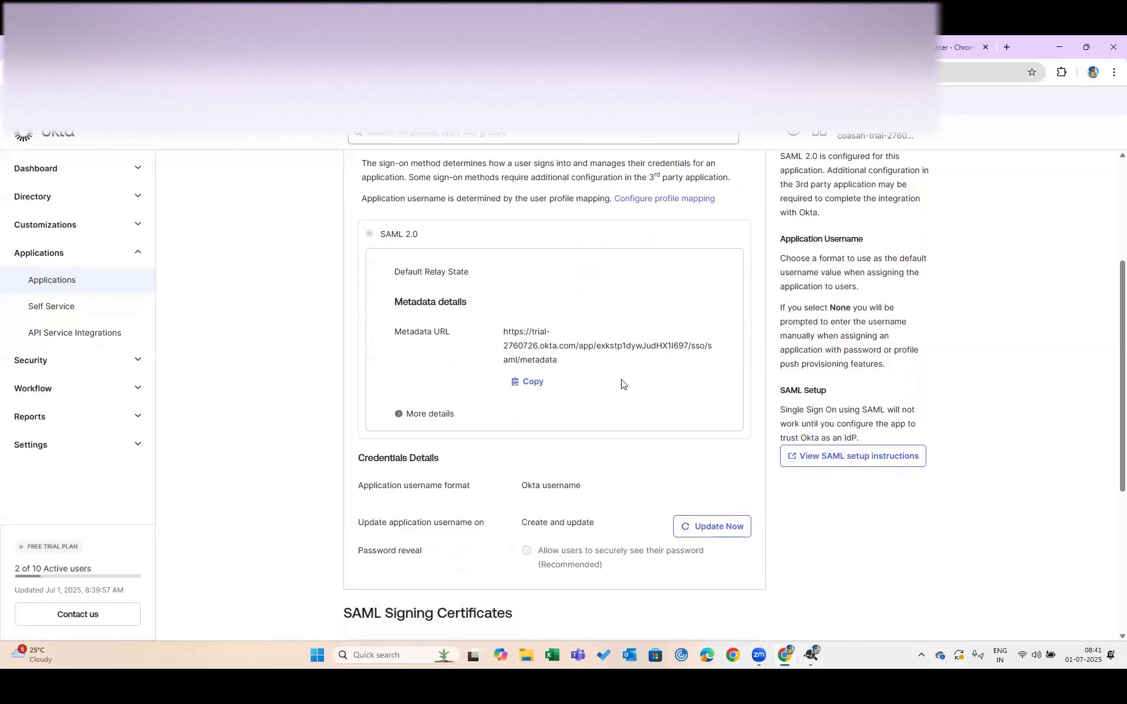
scroll(624, 388, "up", 3)
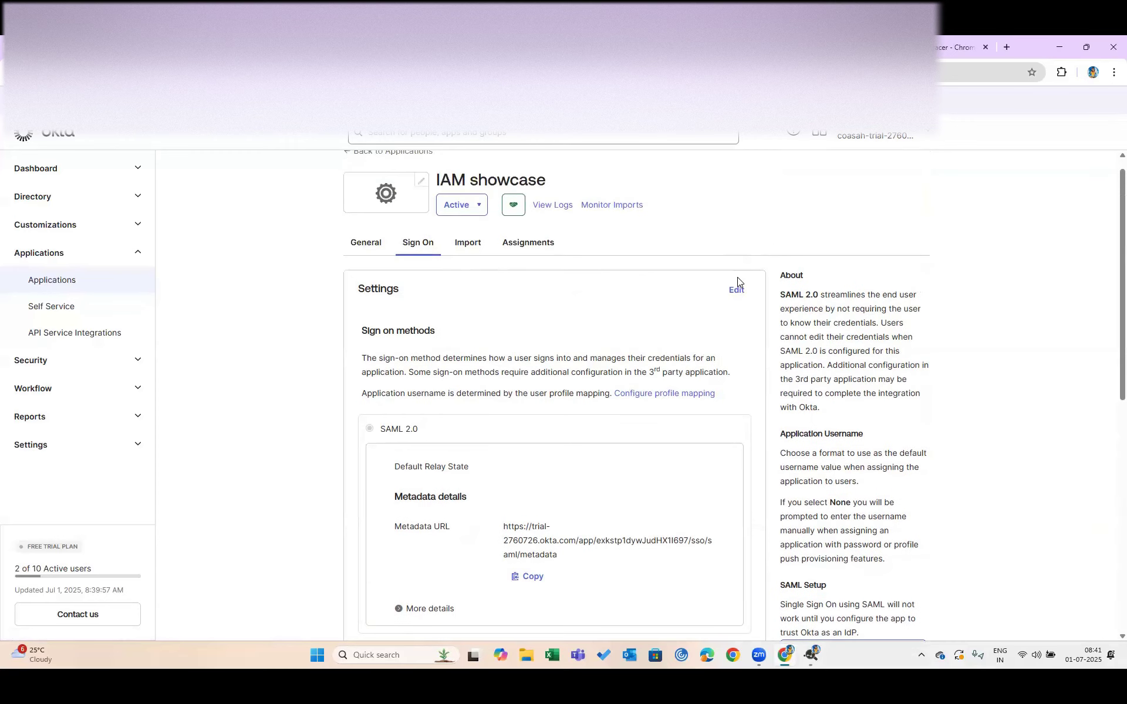
Re-save the IAM showcase General settings unchanged
left_click(355, 247)
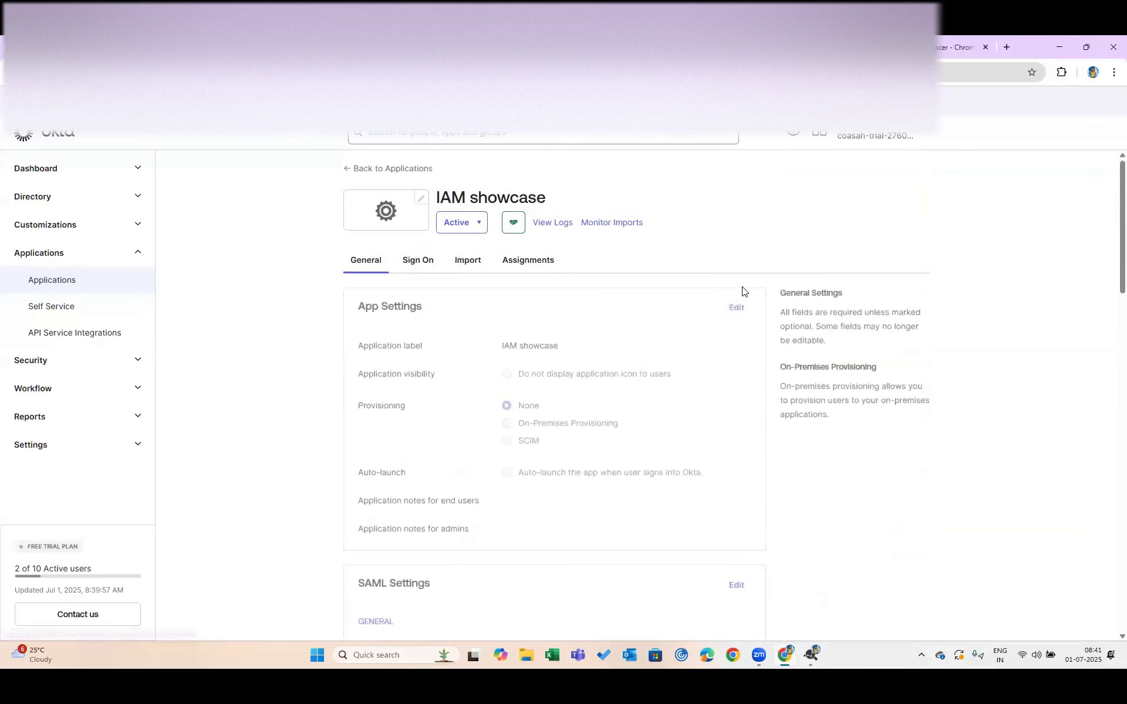
left_click(731, 308)
scroll(695, 450, "down", 20)
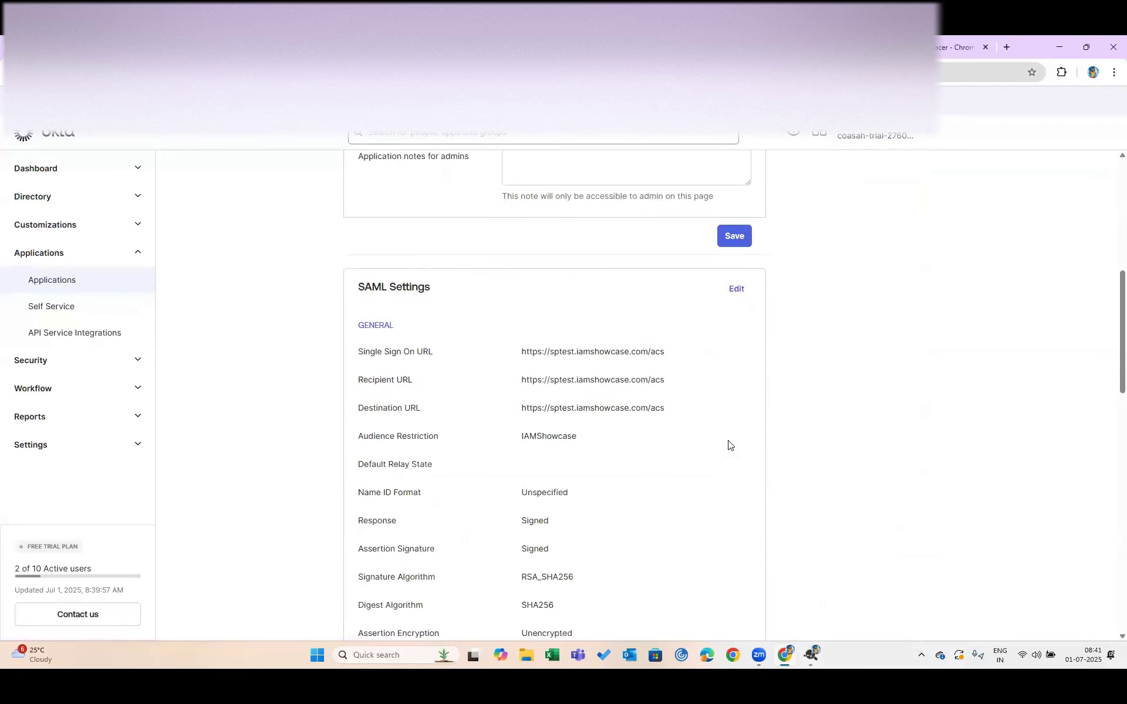
scroll(730, 444, "down", 4)
scroll(730, 443, "up", 15)
scroll(730, 441, "up", 1)
scroll(730, 446, "down", 2)
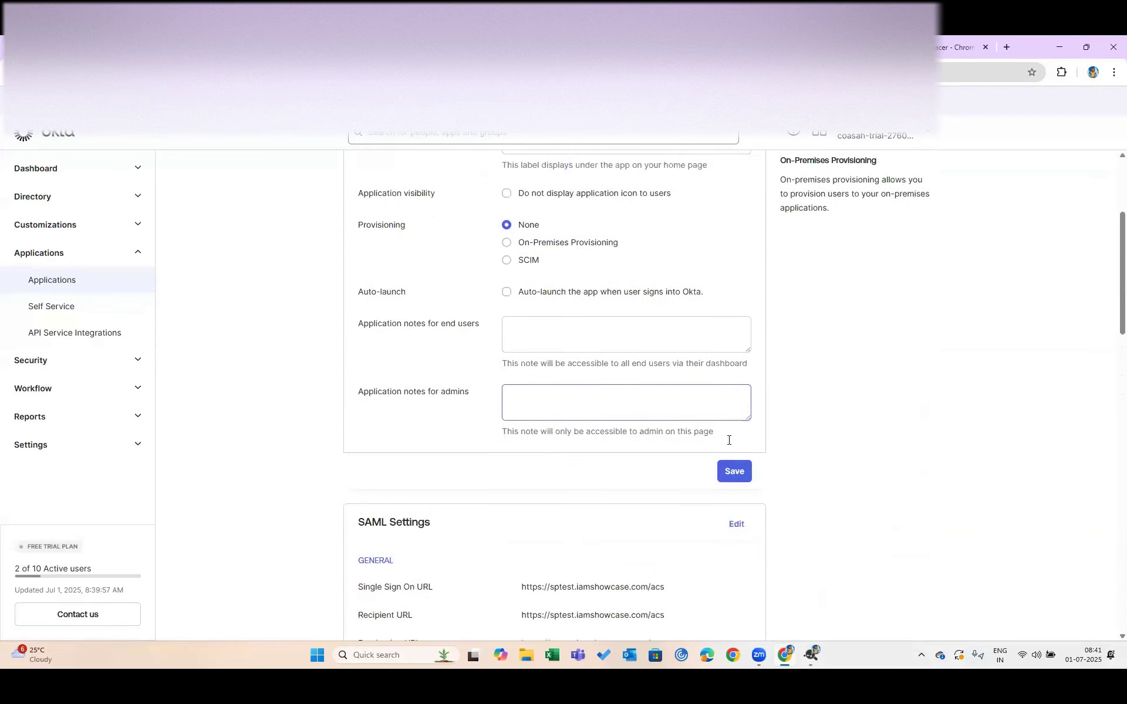
left_click(735, 453)
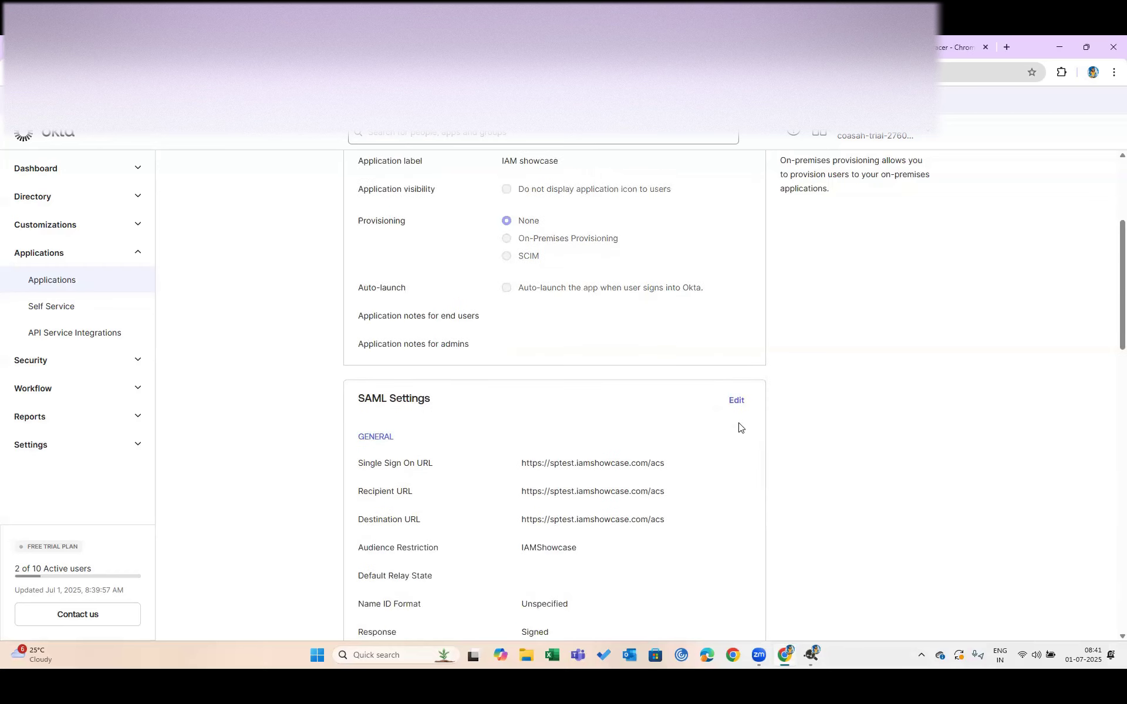
In the SAML settings, add two attribute statement rows named Last Name and Email
left_click(734, 400)
left_click(745, 467)
scroll(428, 504, "down", 3)
scroll(428, 507, "down", 3)
left_click(397, 399)
left_click(397, 403)
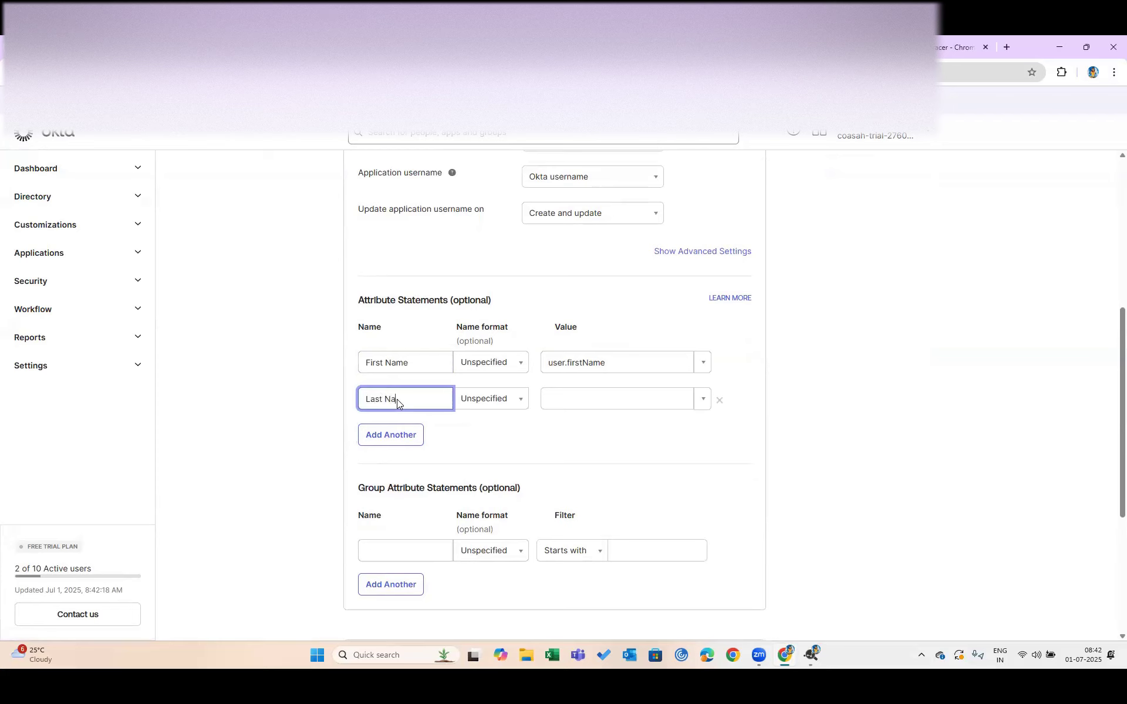
key("Tab")
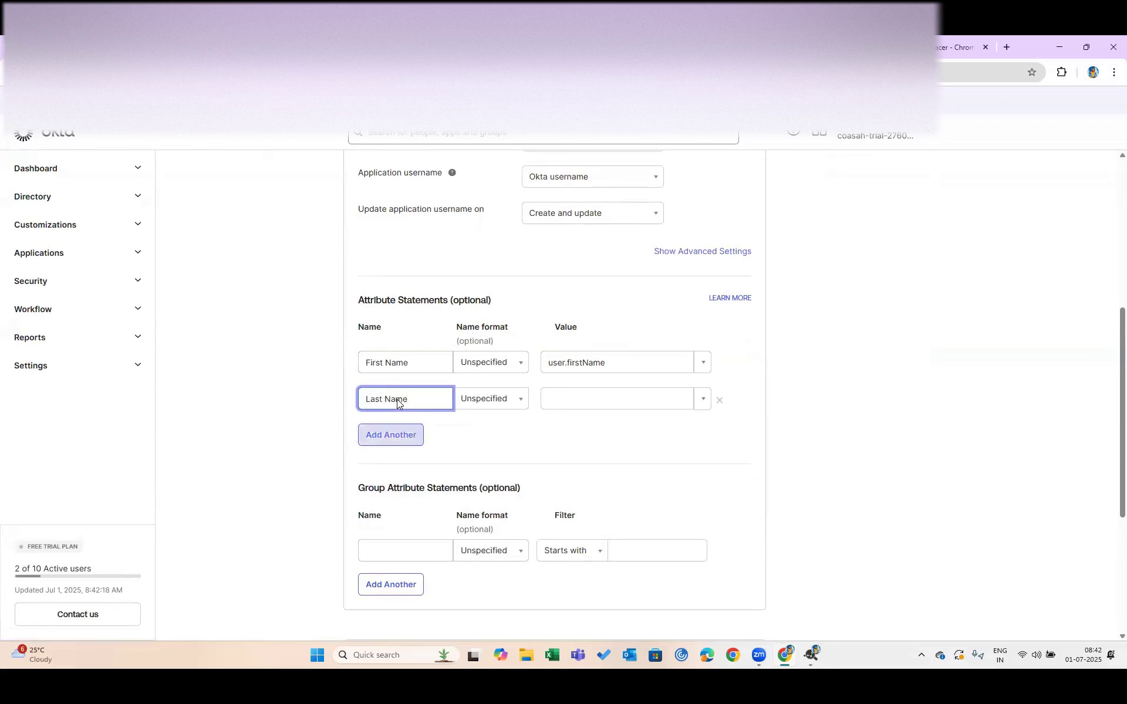
key("Return")
type("e")
key("BackSpace")
type("Email")
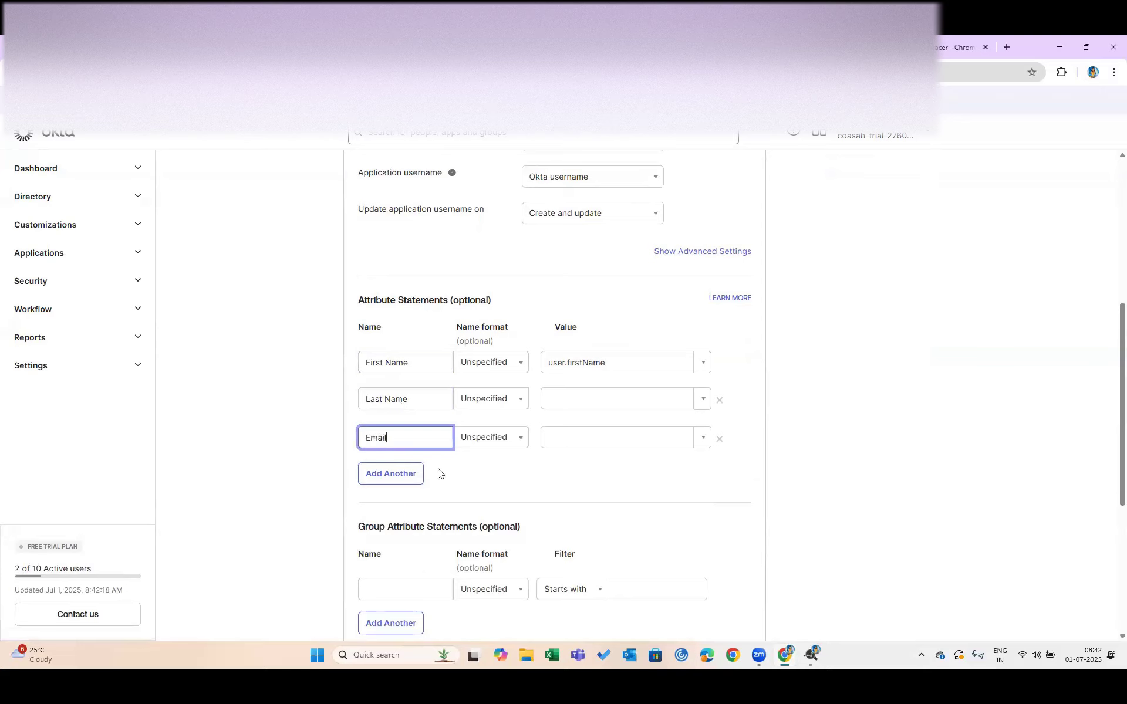
Map Last Name to user.lastName and Email to user.email
left_click(703, 399)
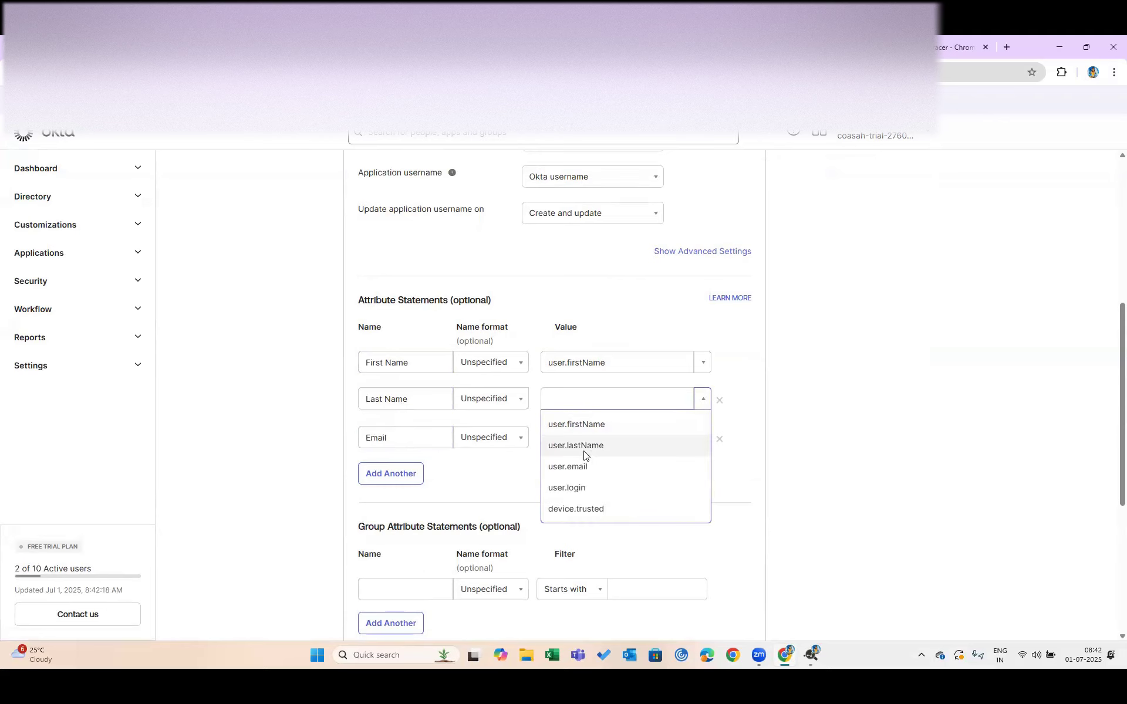
left_click(584, 452)
left_click(704, 438)
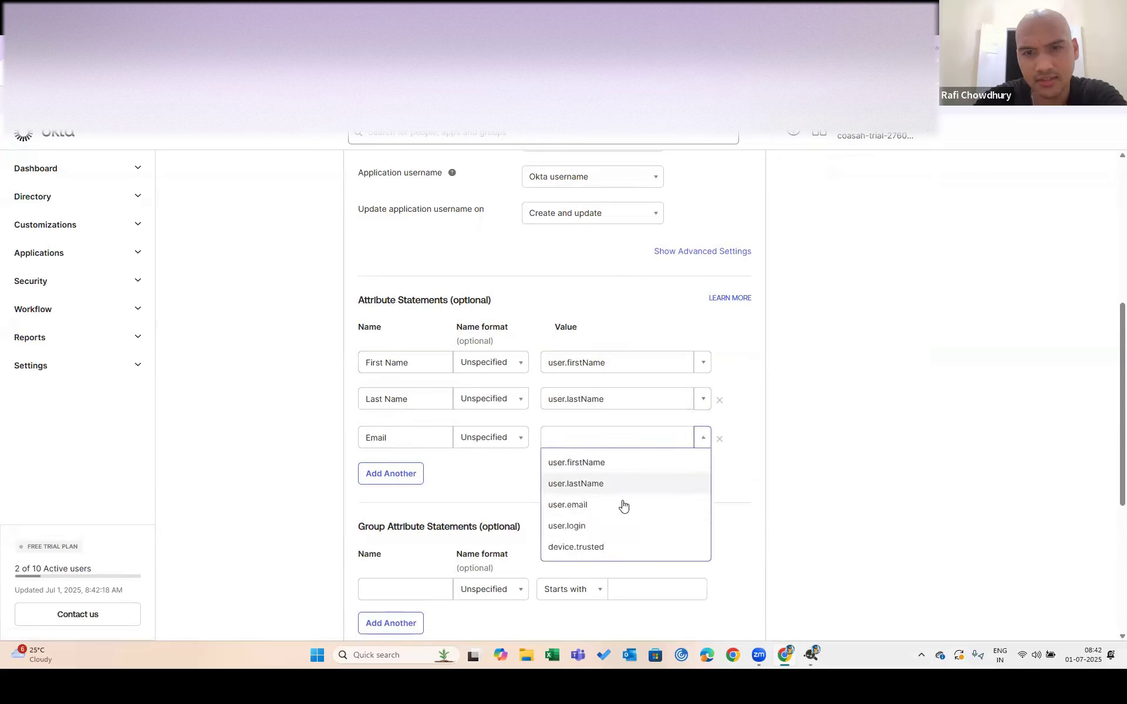
left_click(624, 506)
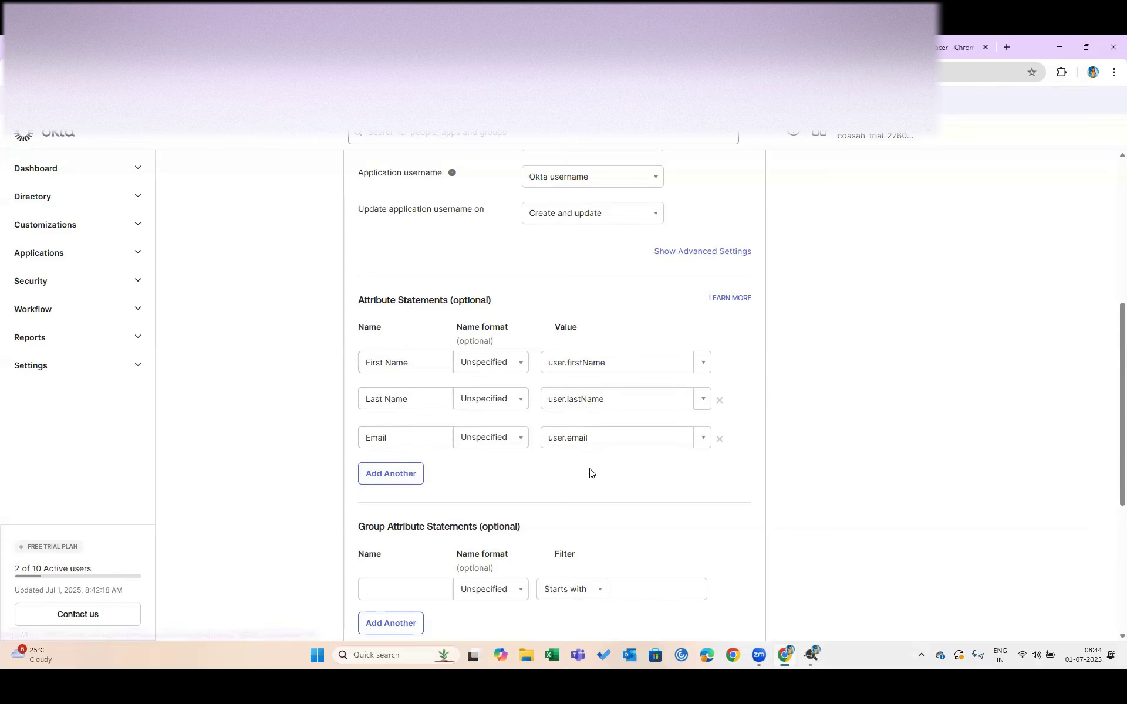
Save the updated SAML attribute settings through the Feedback step's Finish
scroll(675, 416, "down", 3)
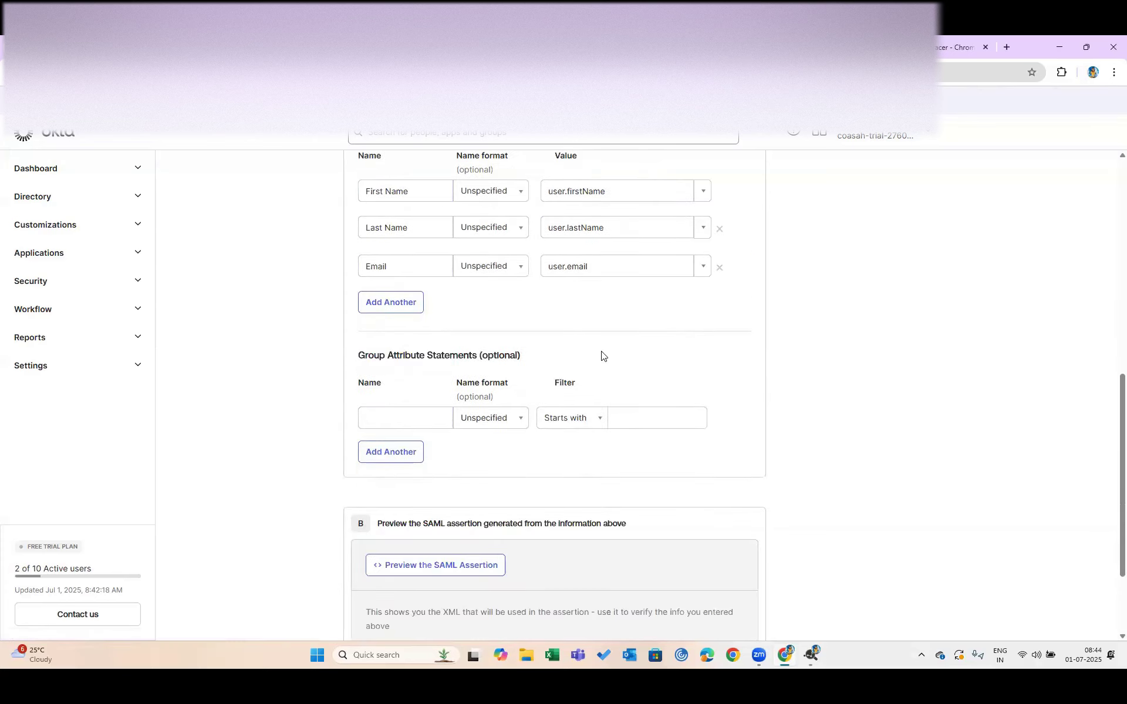
scroll(587, 352, "up", 2)
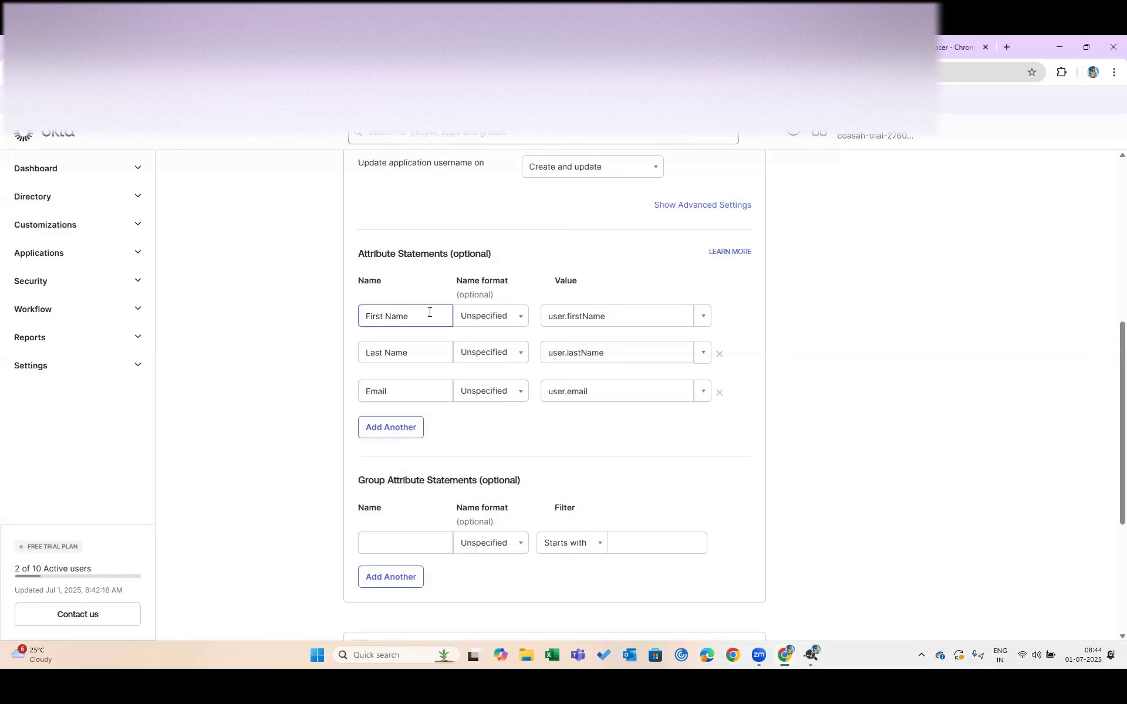
scroll(646, 470, "down", 5)
left_click(741, 543)
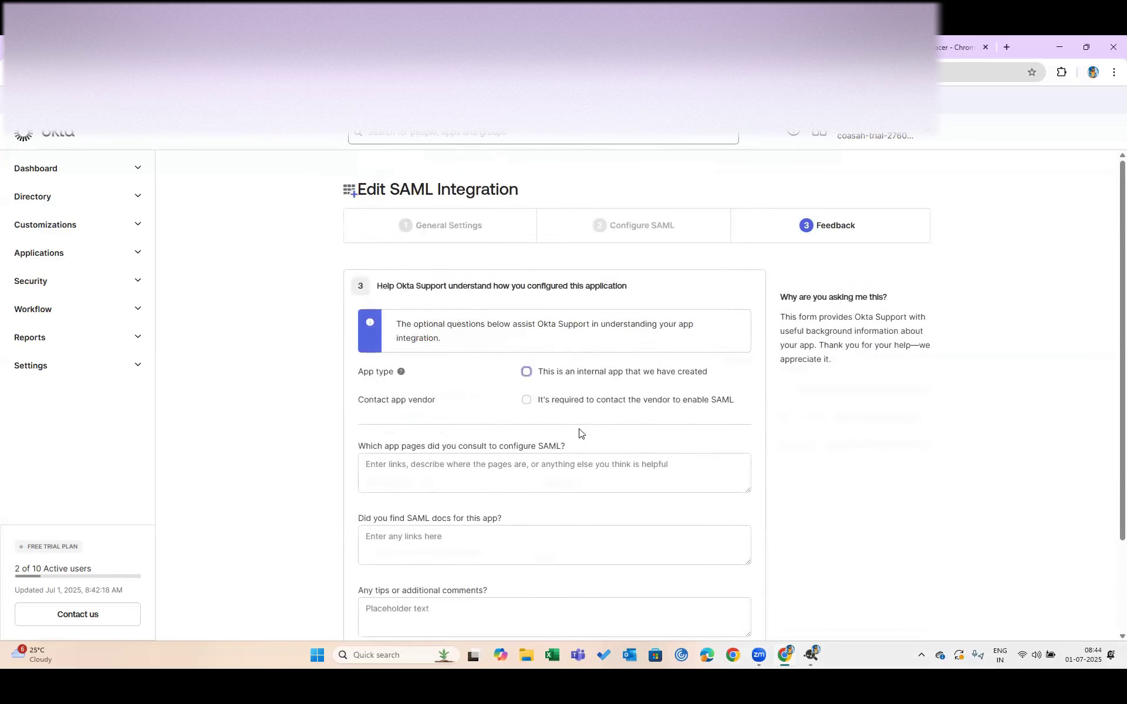
scroll(685, 459, "down", 3)
left_click(732, 542)
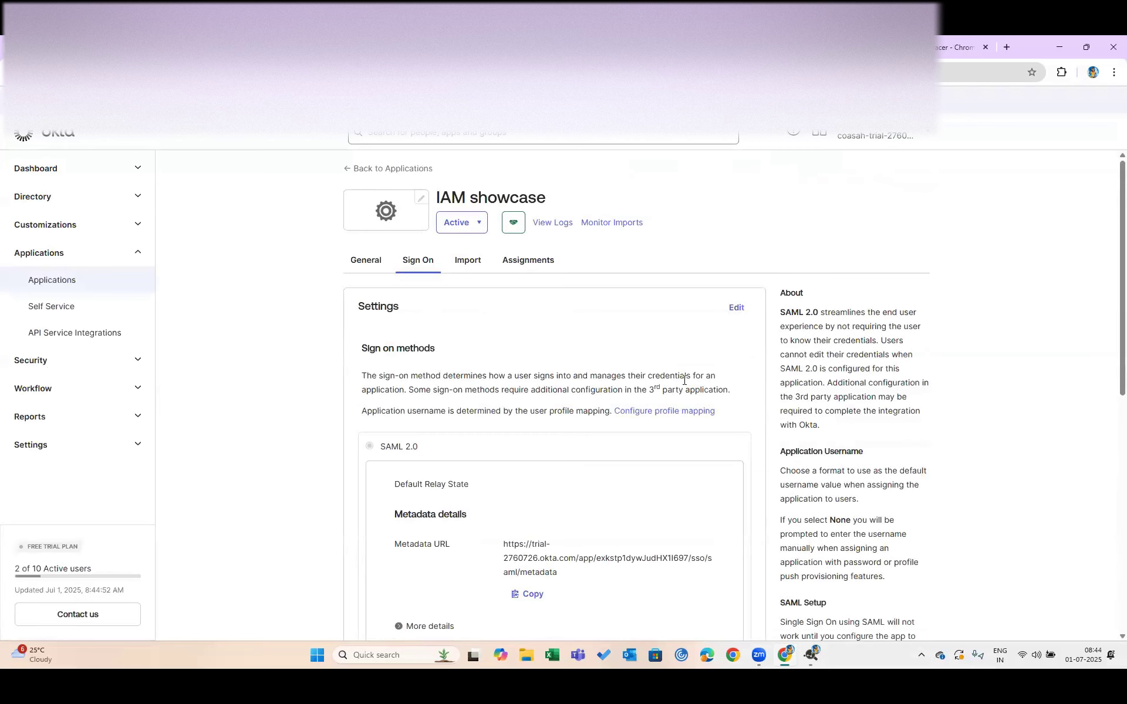
Launch the IAM showcase tile from the My Apps dashboard
scroll(684, 380, "down", 2)
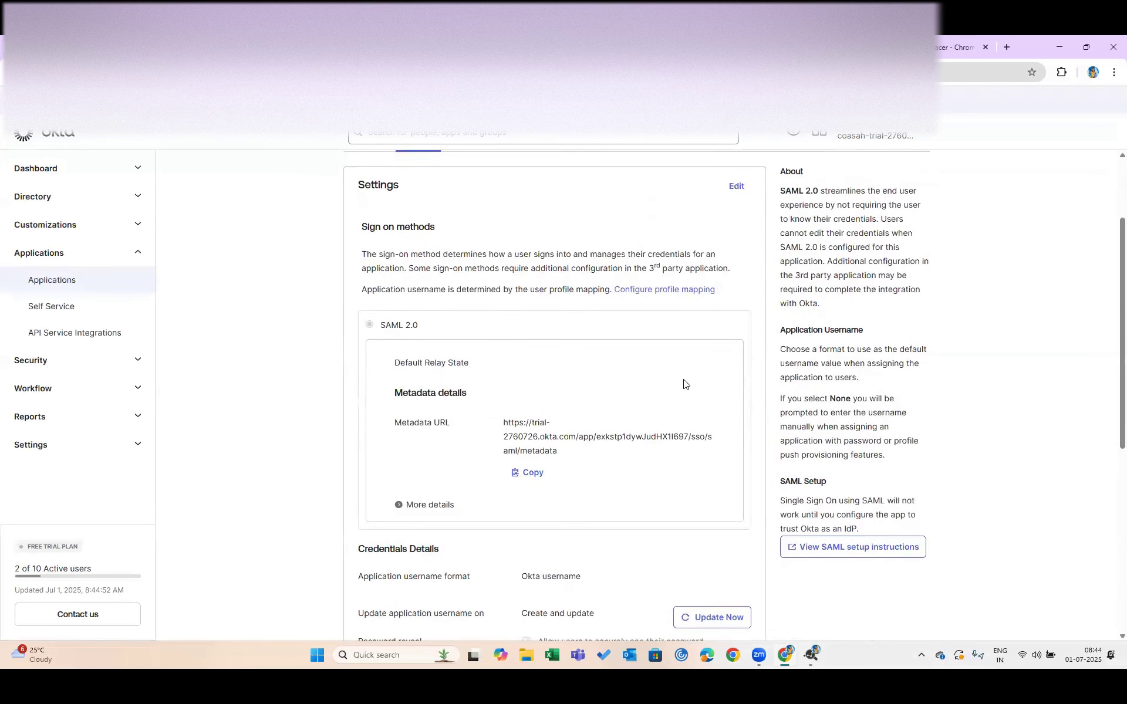
scroll(685, 385, "down", 3)
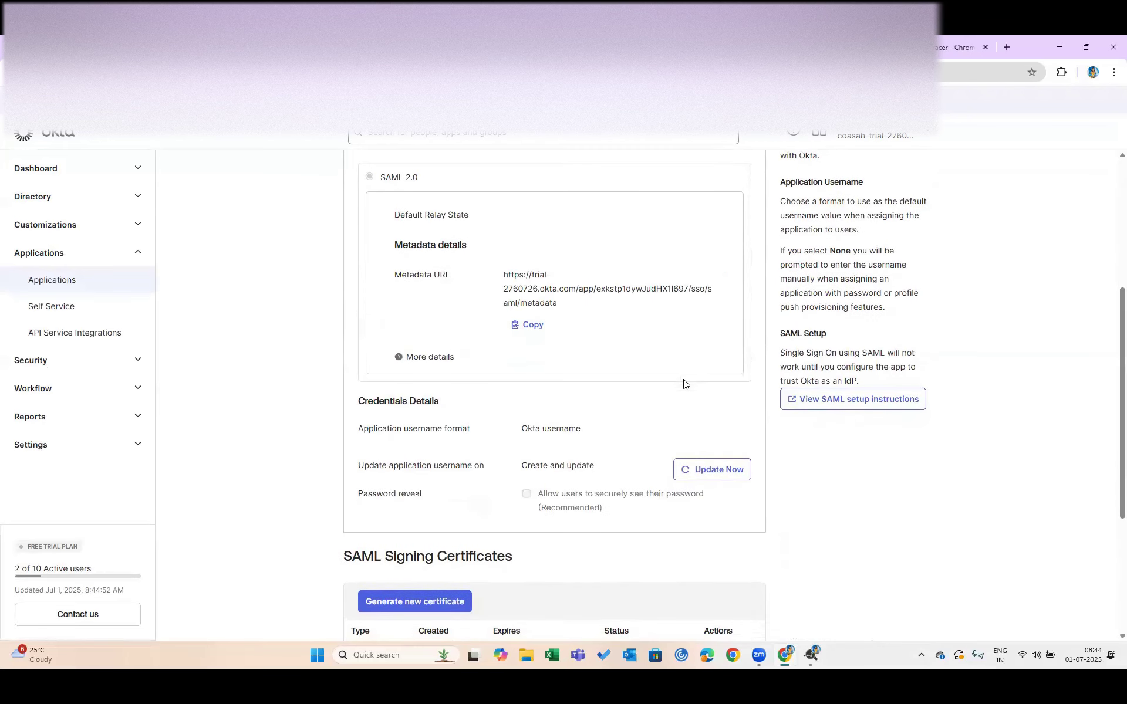
scroll(684, 384, "down", 4)
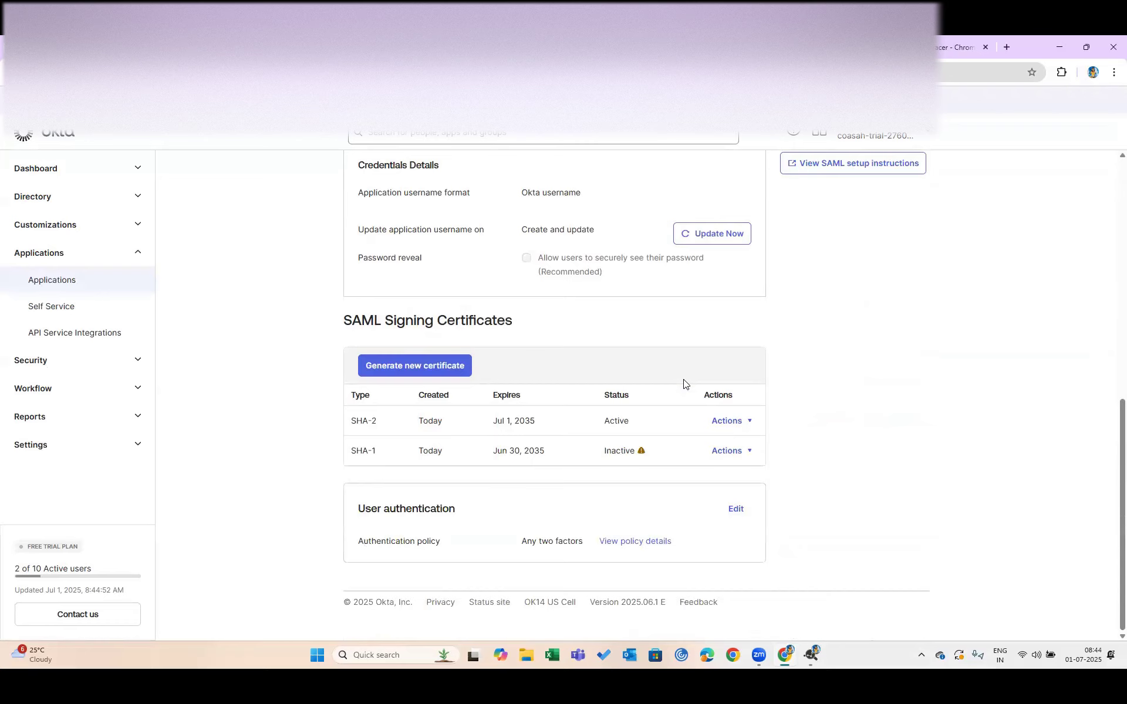
left_click(422, 47)
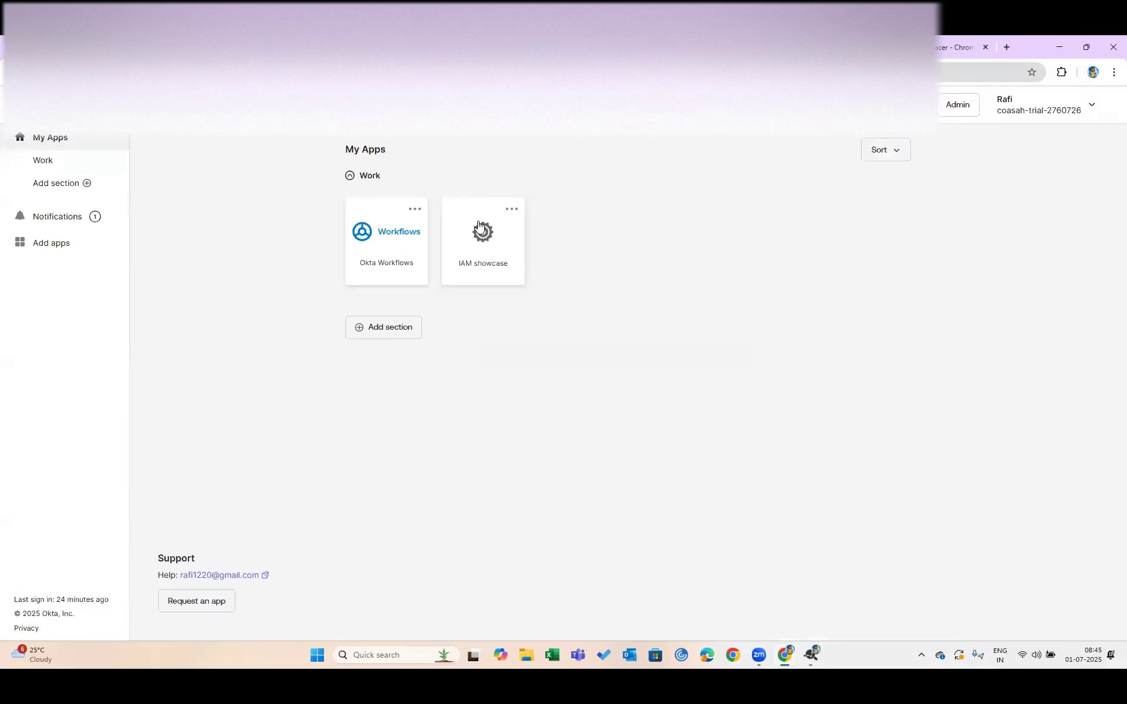
left_click(492, 253)
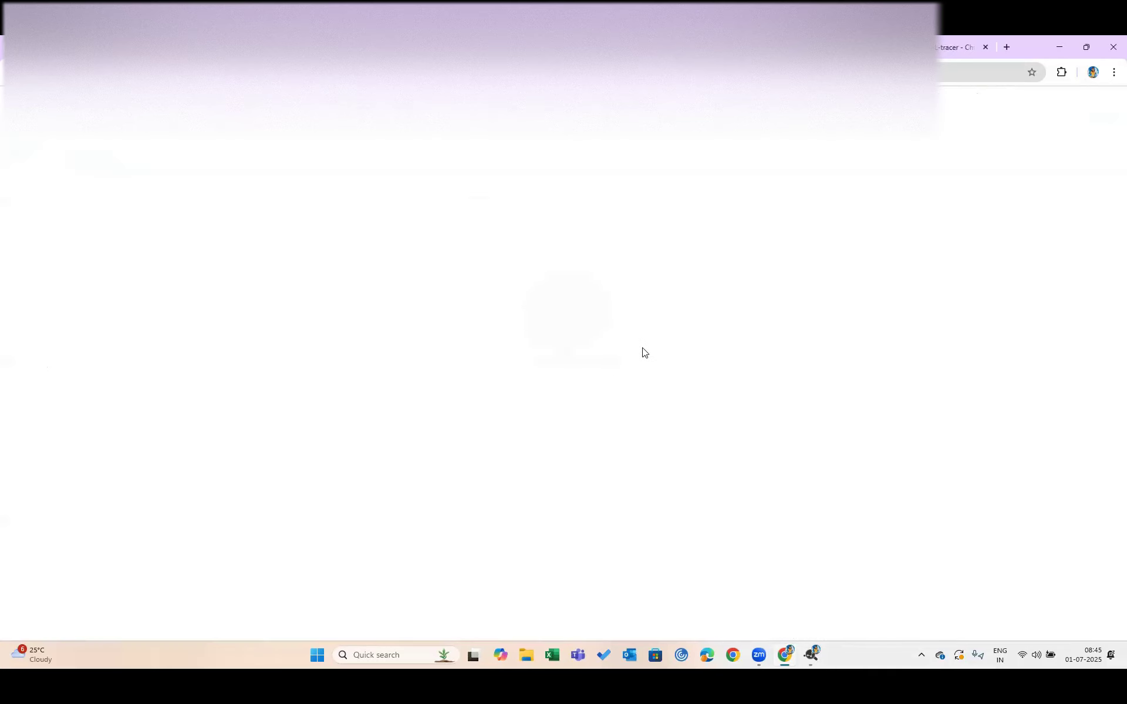
Highlight the received Email, First Name and Last Name entries under Attribute Details
scroll(642, 348, "down", 15)
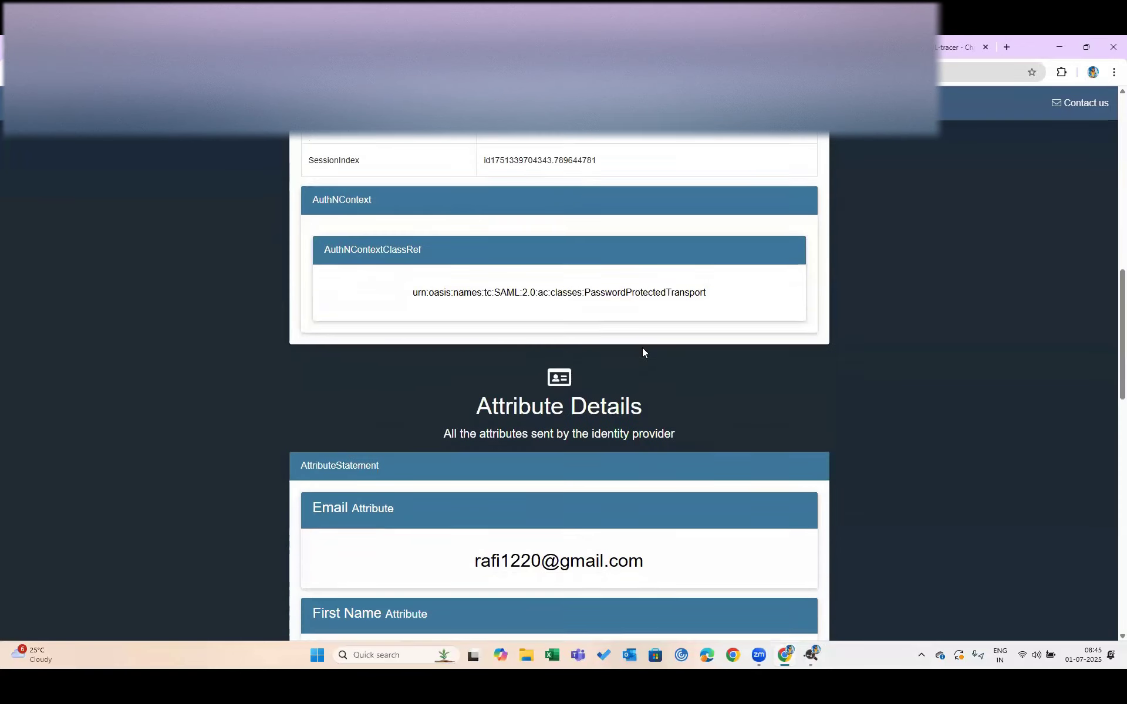
scroll(642, 347, "down", 2)
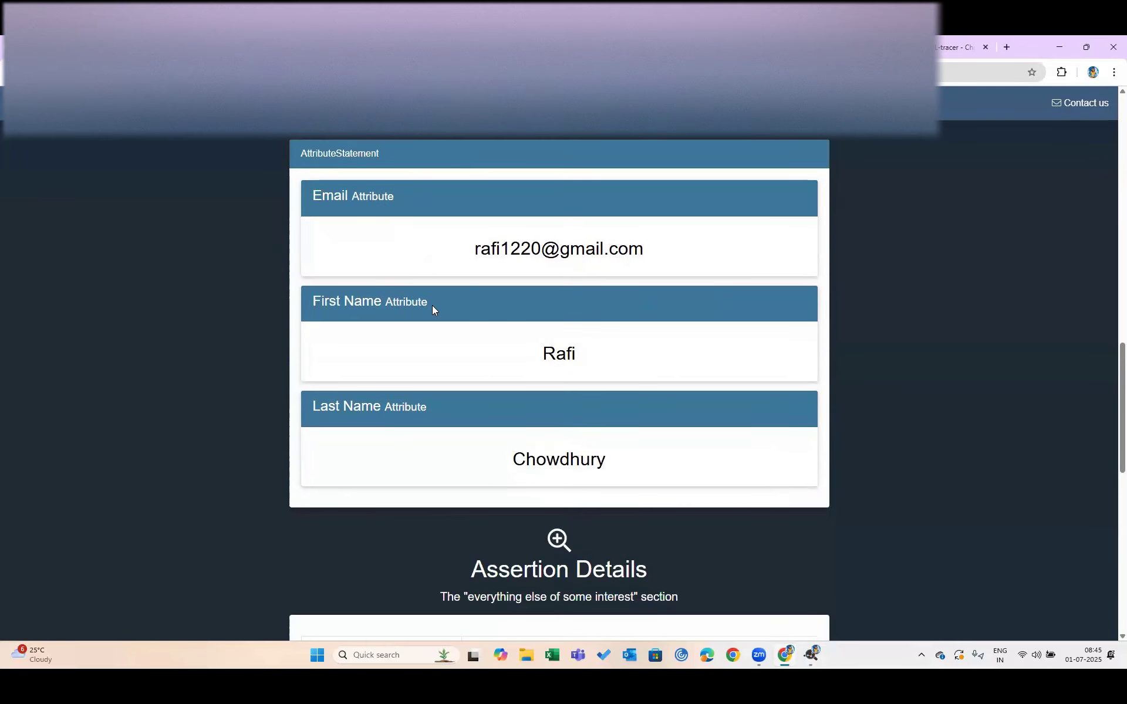
left_click_drag(432, 305, 312, 301)
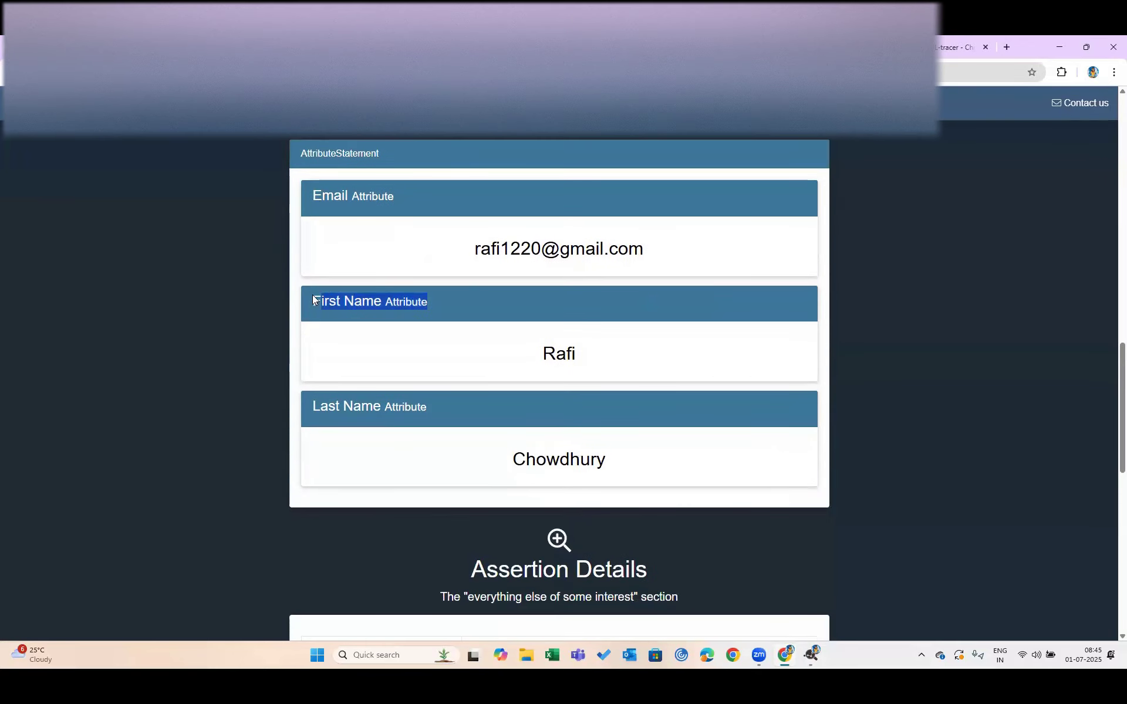
double_click(330, 196)
double_click(366, 395)
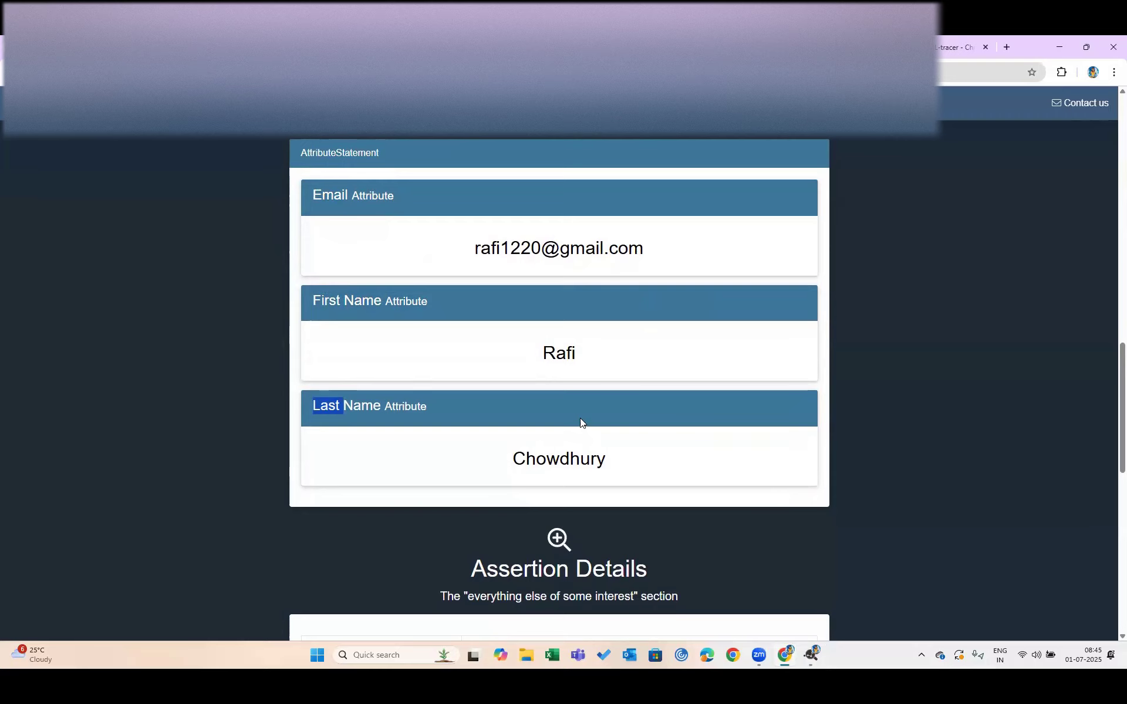
scroll(580, 418, "down", 10)
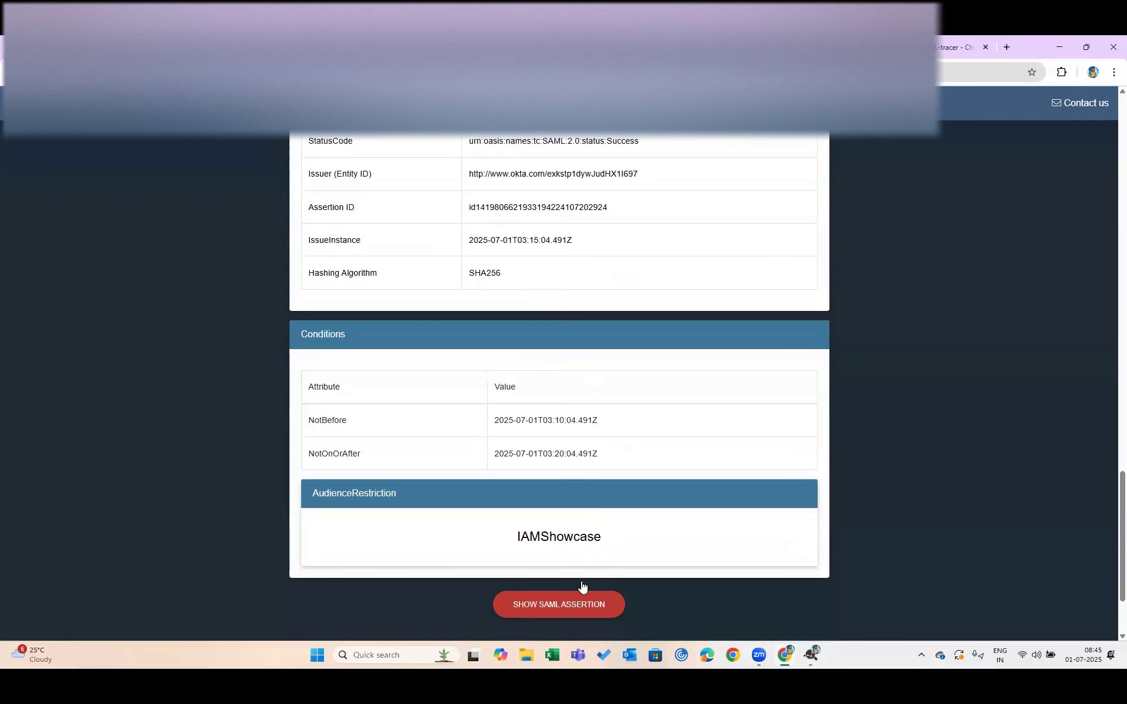
Open the raw SAML assertion and highlight AttributeStatement plus the First Name name and value
left_click(562, 603)
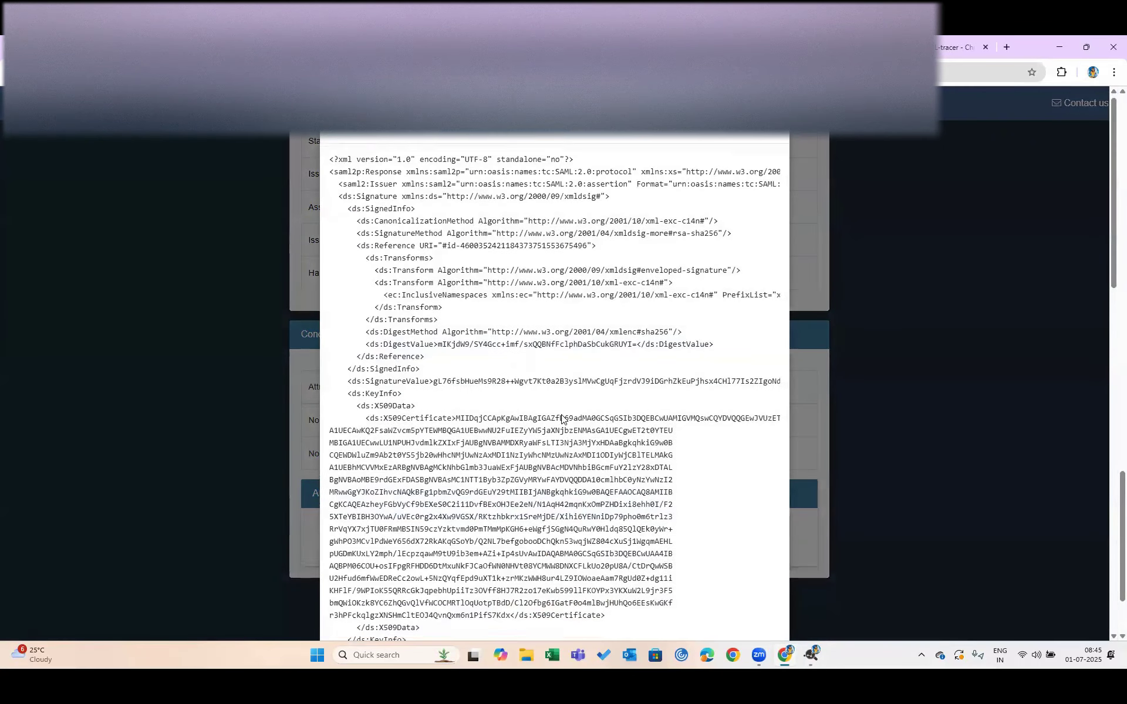
scroll(562, 418, "down", 15)
scroll(563, 412, "down", 3)
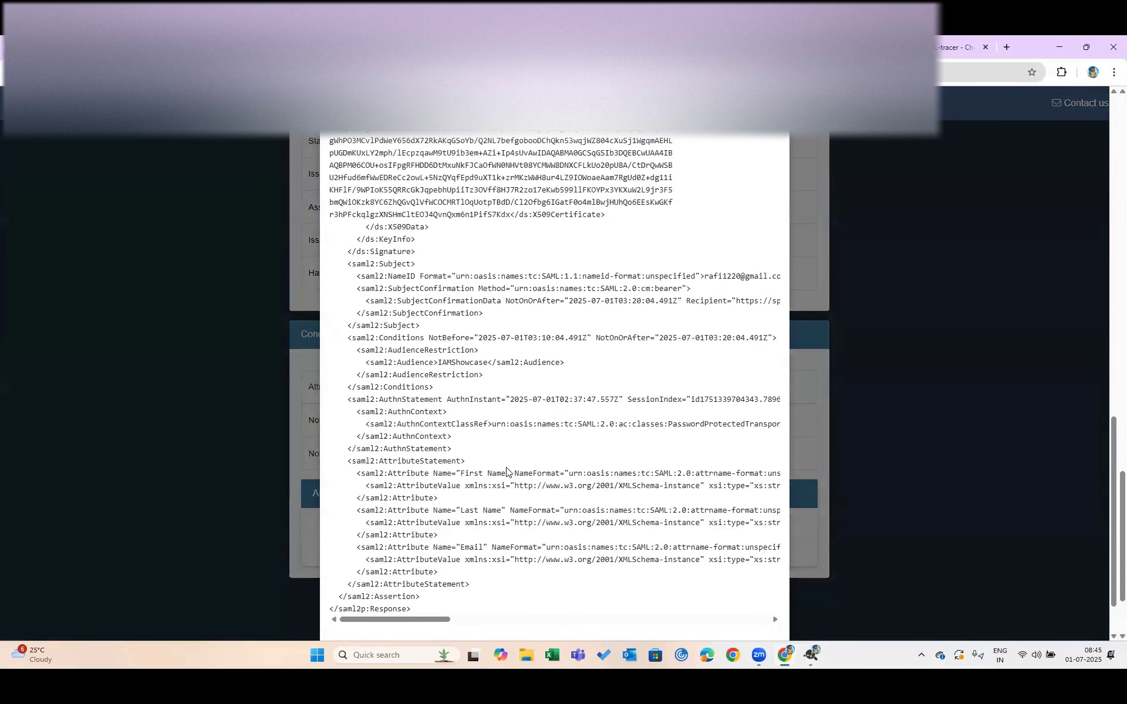
scroll(506, 471, "down", 1)
left_click_drag(375, 441, 456, 441)
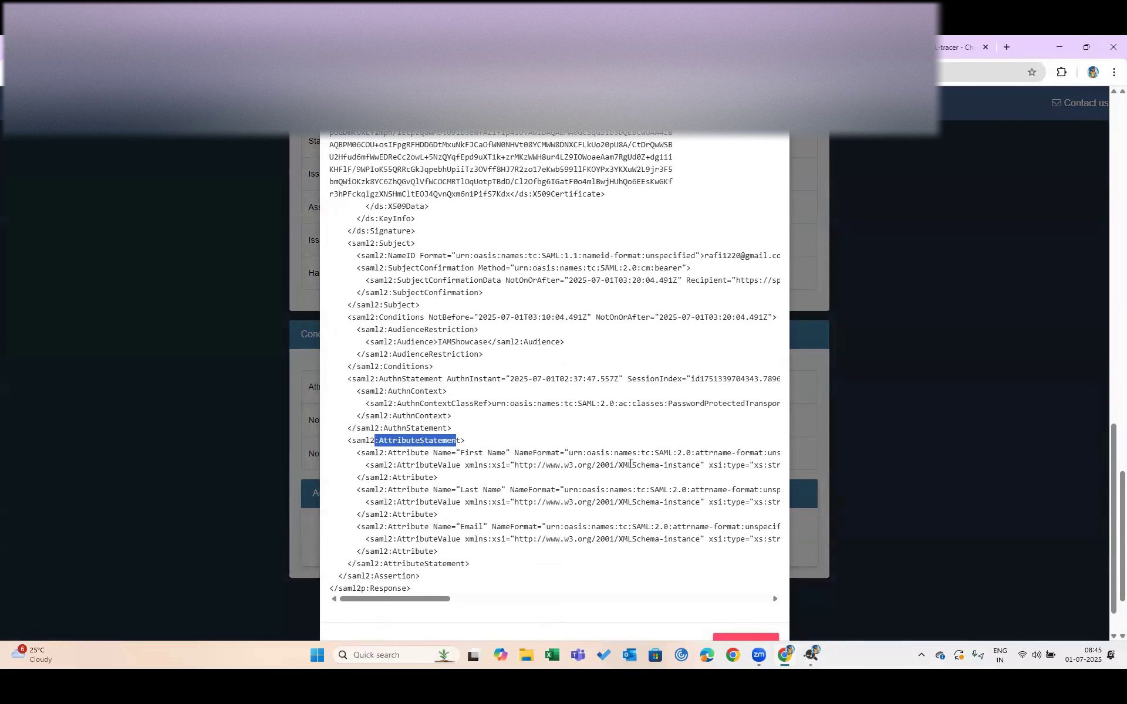
scroll(656, 463, "right", 1)
scroll(666, 476, "right", 5)
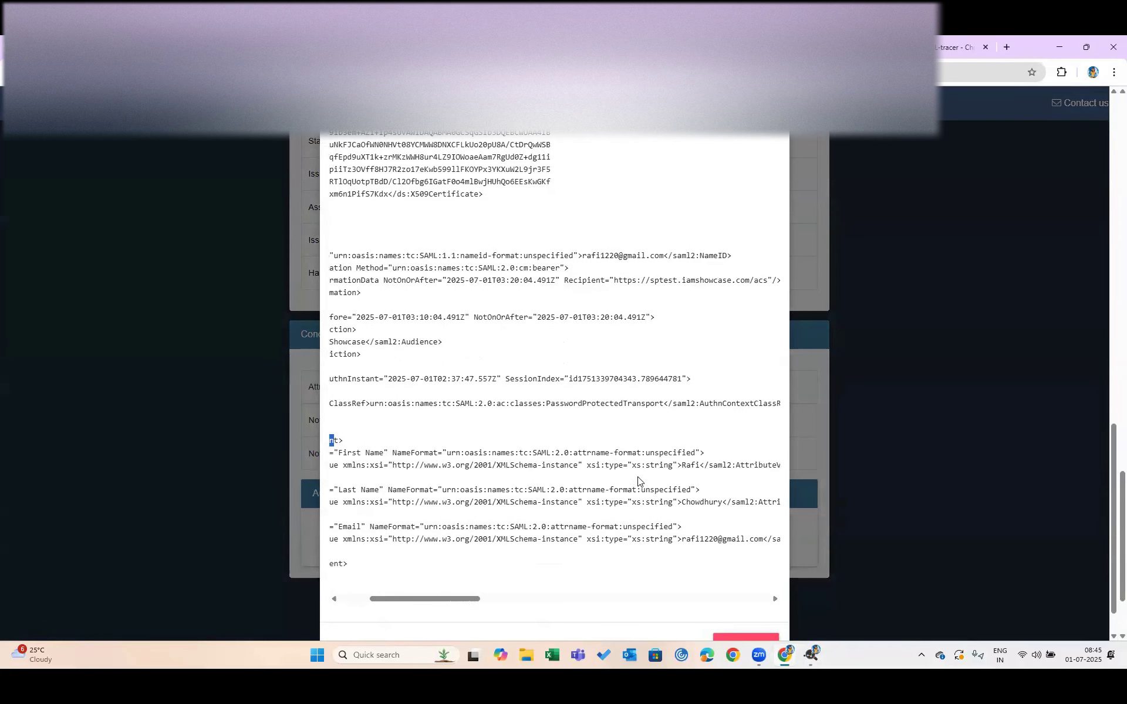
double_click(690, 465)
scroll(691, 465, "left", 5)
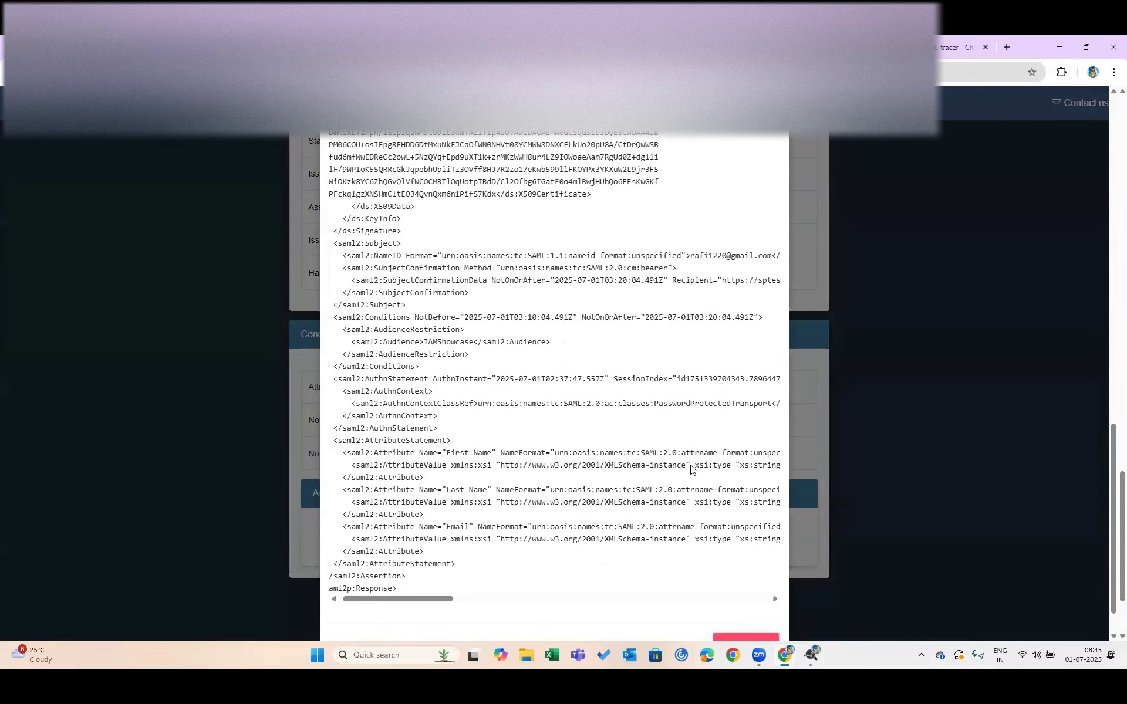
left_click_drag(419, 453, 493, 452)
scroll(688, 474, "right", 6)
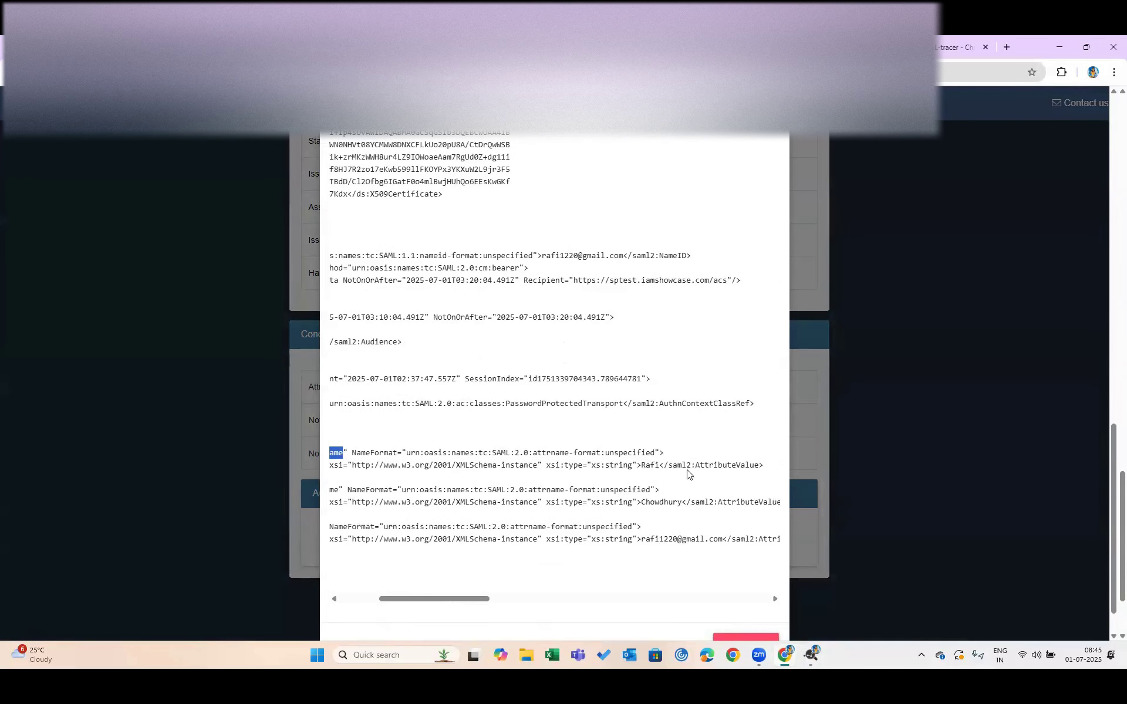
double_click(647, 465)
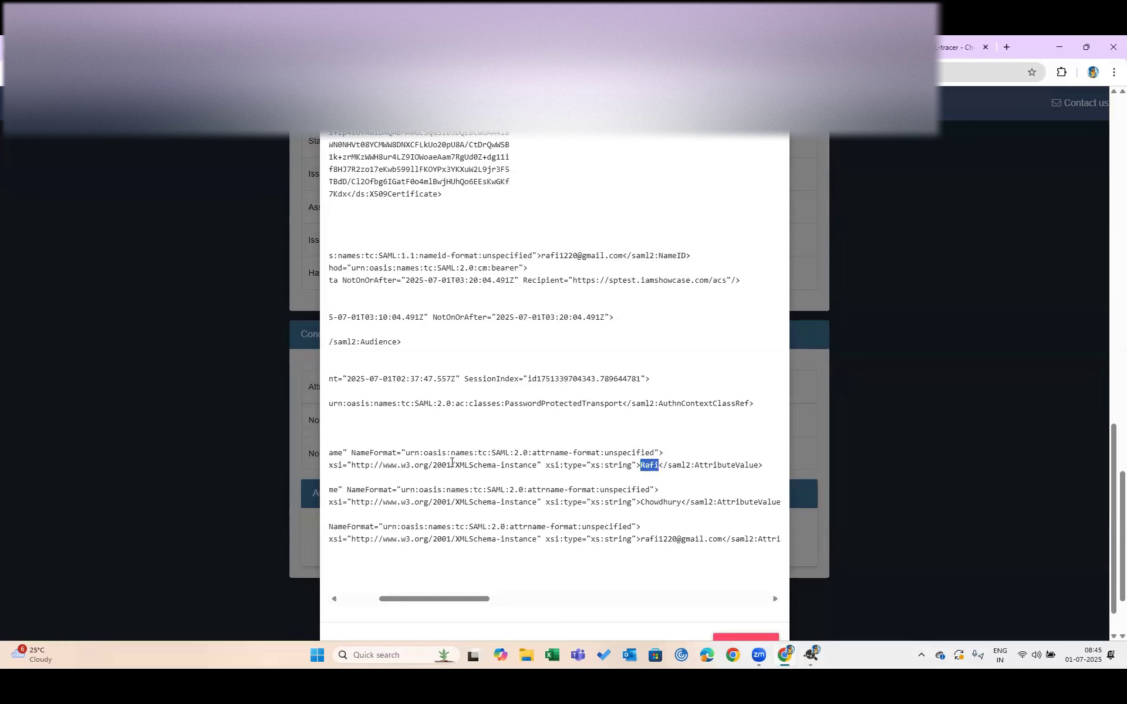
Highlight the Last Name and Email attribute values in the assertion XML
scroll(492, 500, "left", 3)
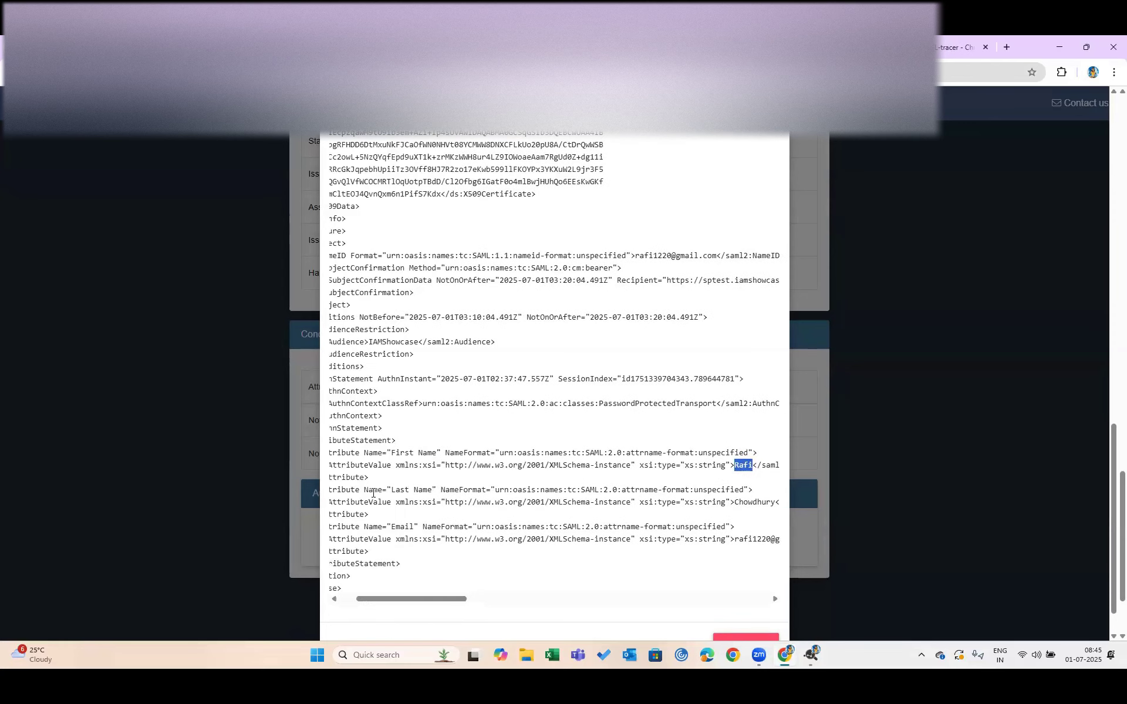
double_click(404, 495)
scroll(403, 495, "right", 4)
double_click(621, 500)
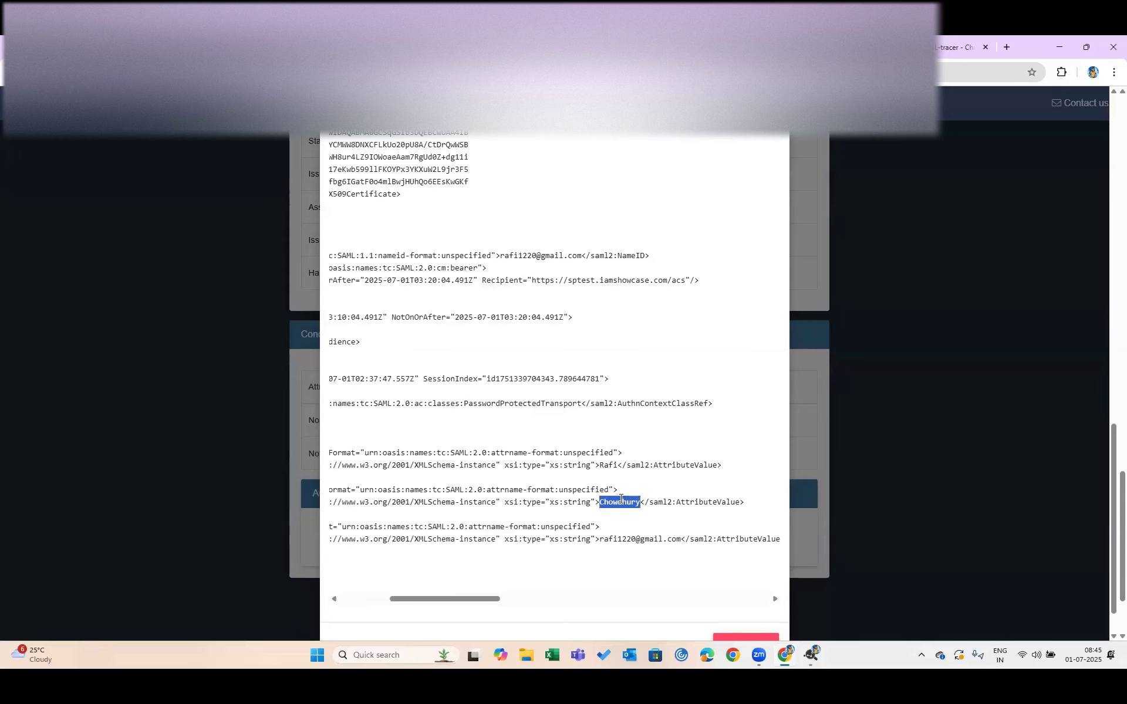
scroll(621, 500, "left", 4)
scroll(639, 538, "right", 4)
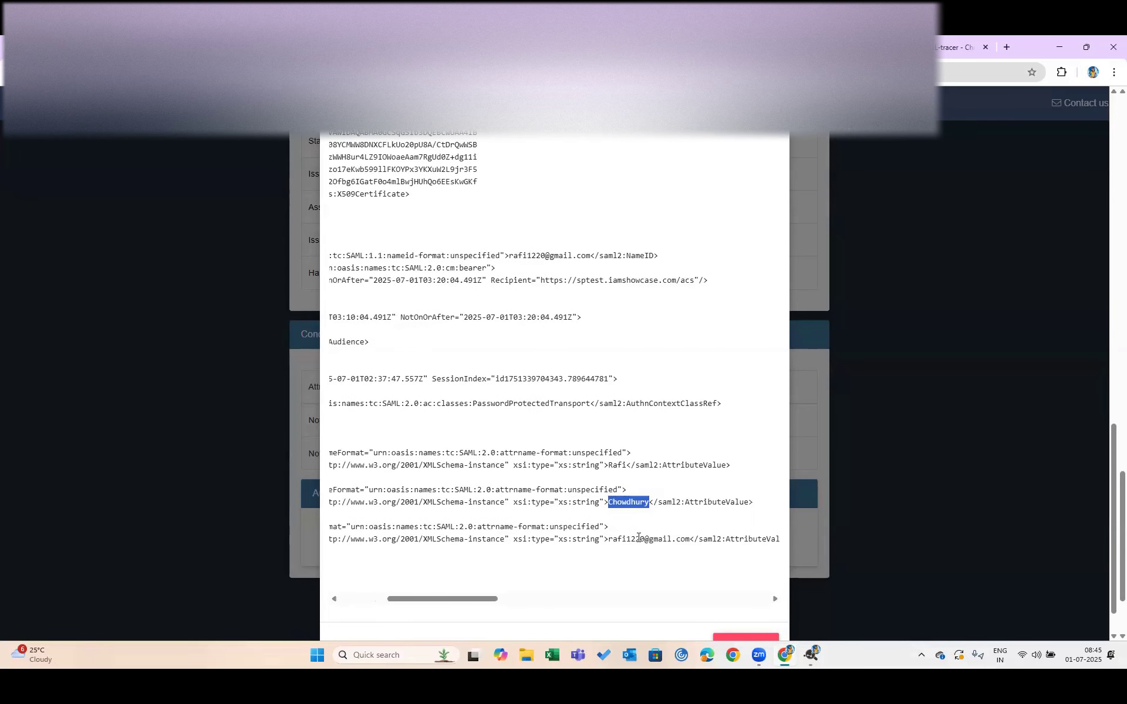
double_click(638, 538)
scroll(514, 487, "left", 4)
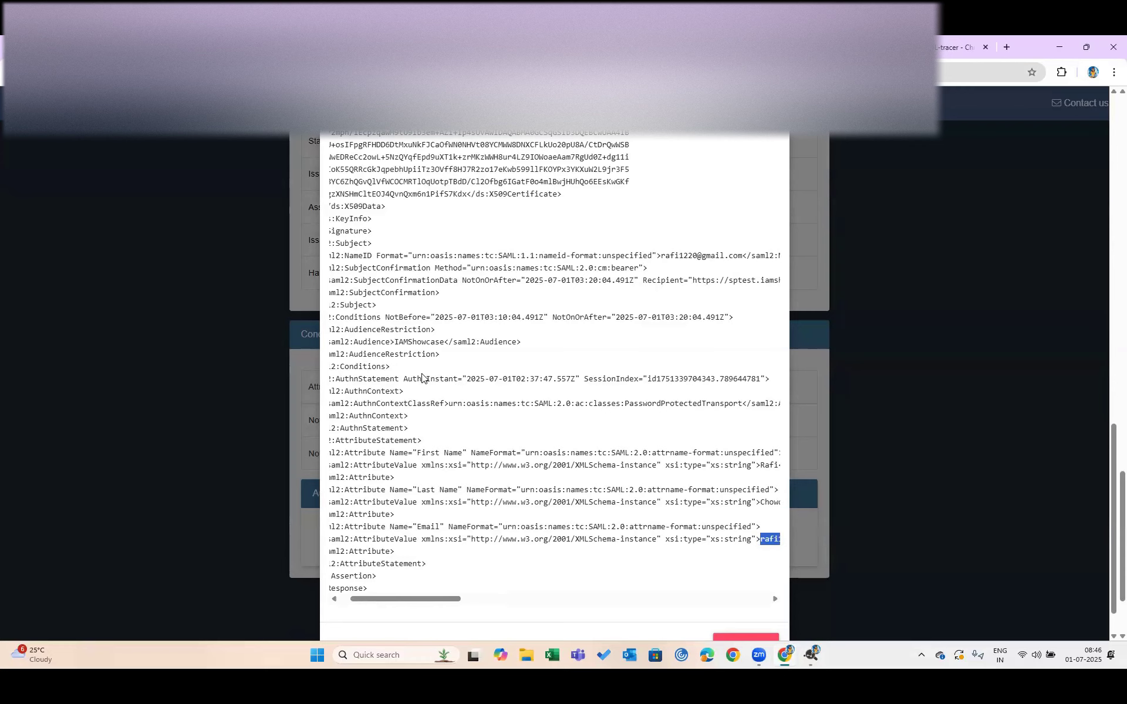
Highlight the user and domain parts of the email value, then close the assertion viewer
scroll(422, 374, "down", 1)
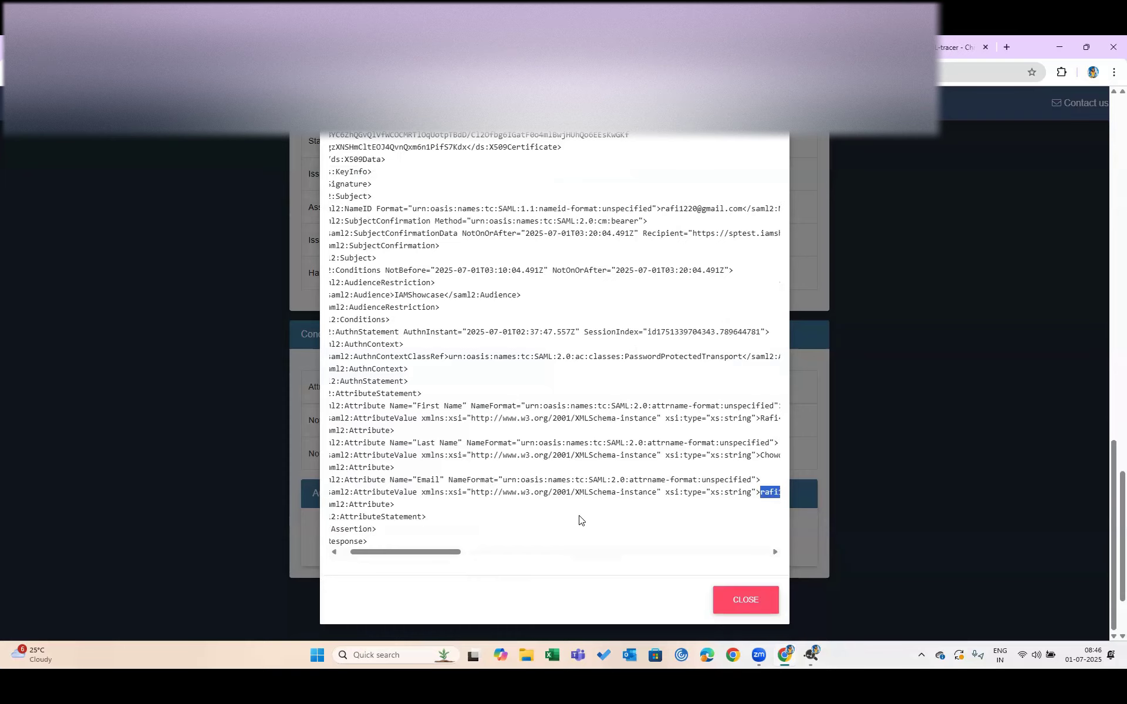
scroll(579, 520, "right", 2)
double_click(703, 492)
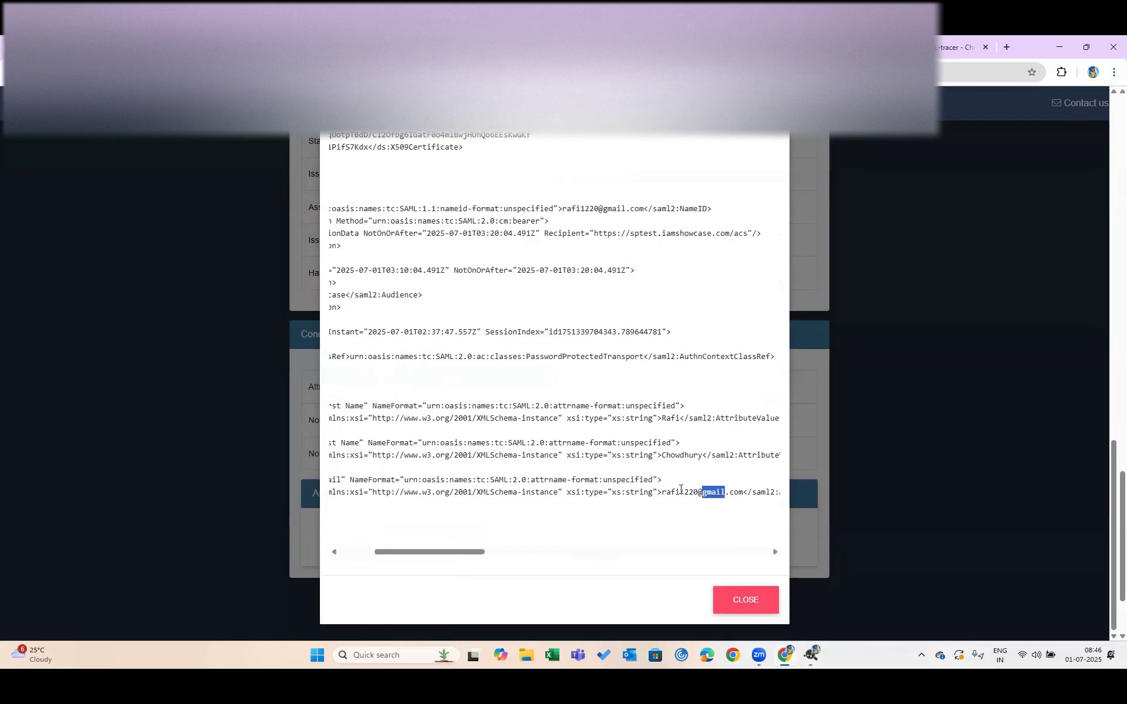
double_click(681, 492)
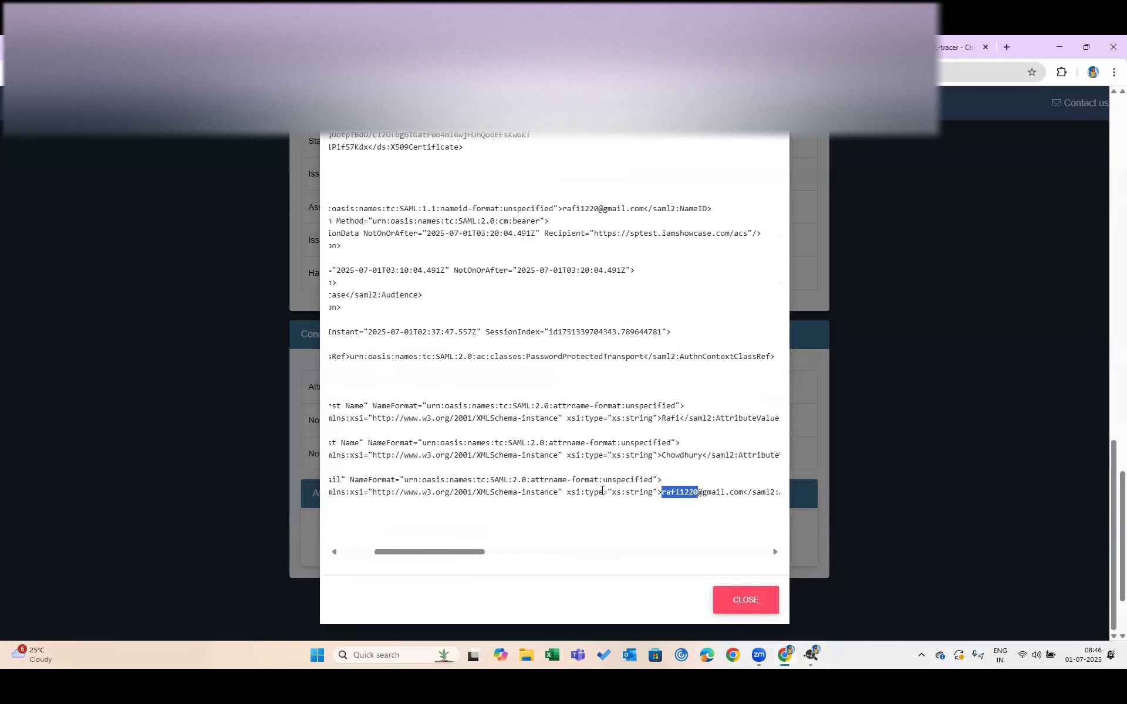
scroll(601, 492, "left", 3)
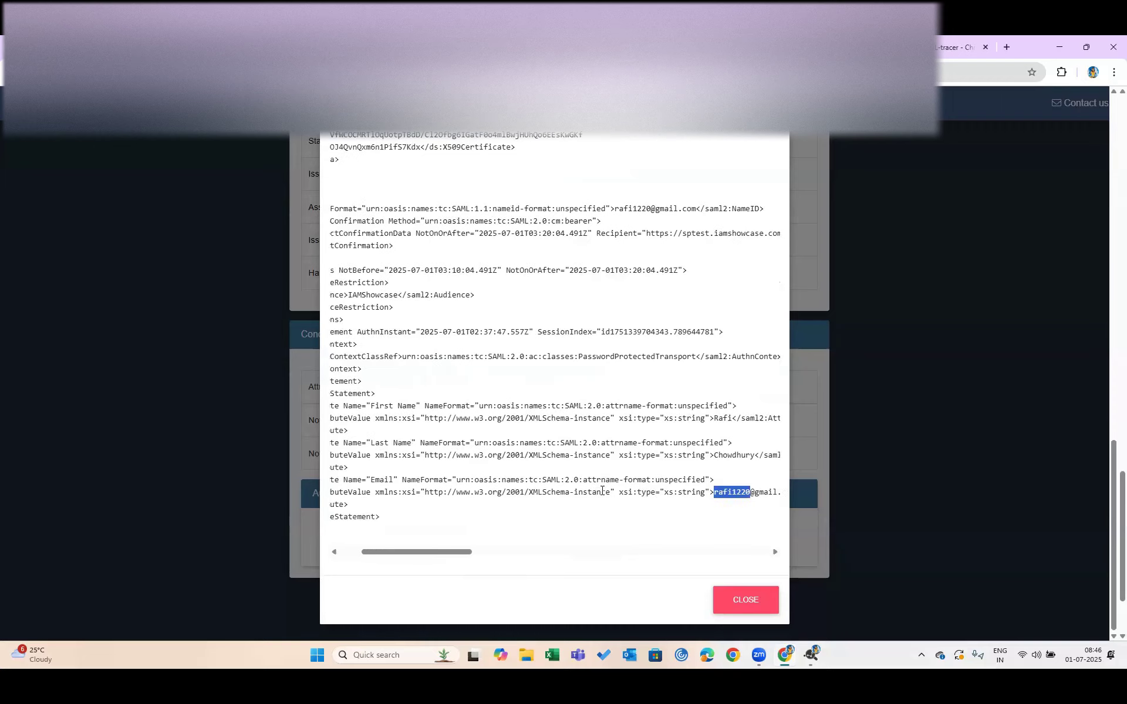
double_click(511, 509)
scroll(672, 539, "right", 3)
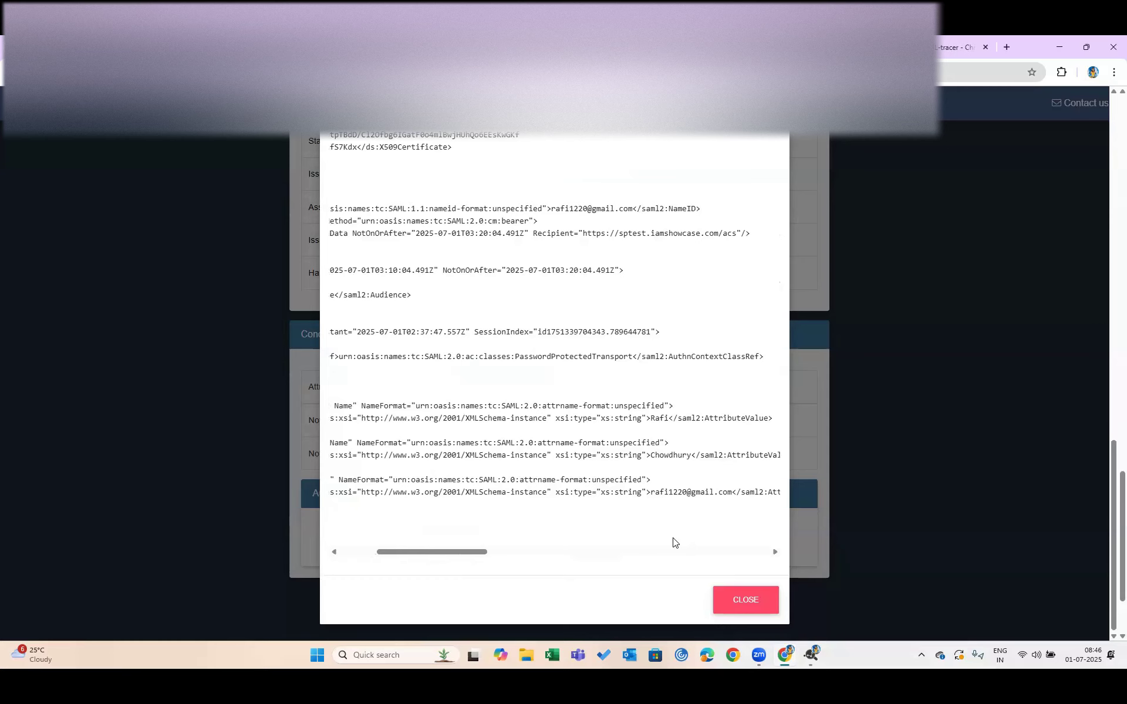
left_click(728, 599)
scroll(728, 598, "up", 6)
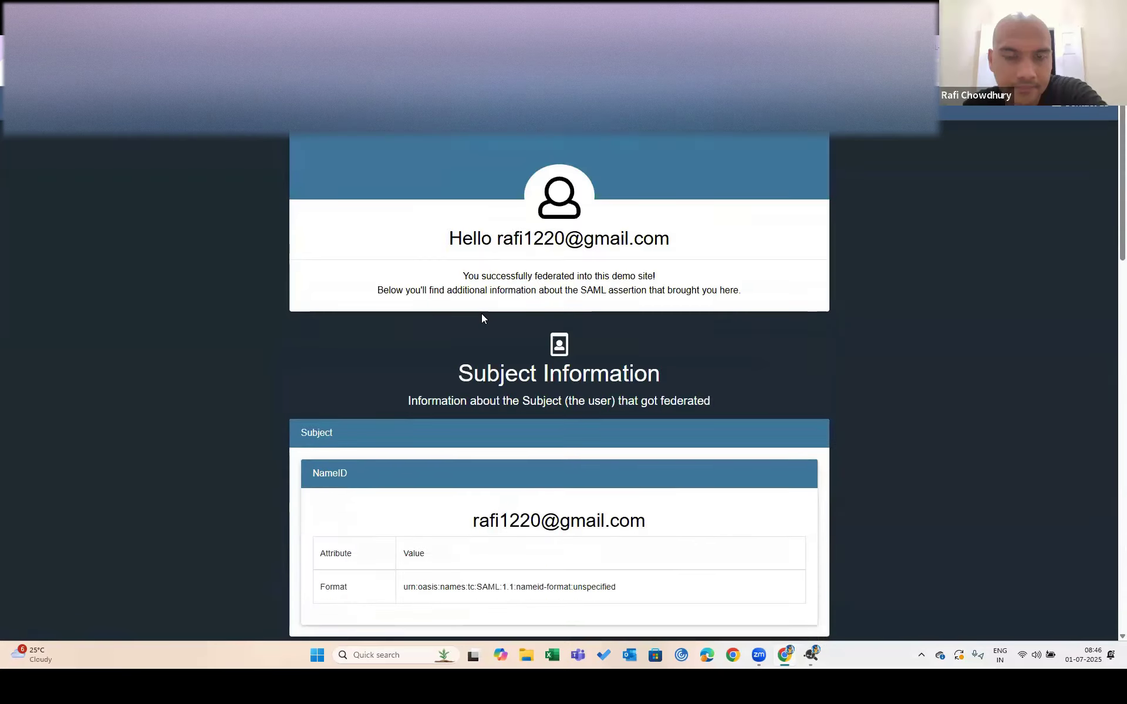
scroll(481, 317, "down", 8)
scroll(482, 317, "up", 6)
scroll(478, 323, "down", 15)
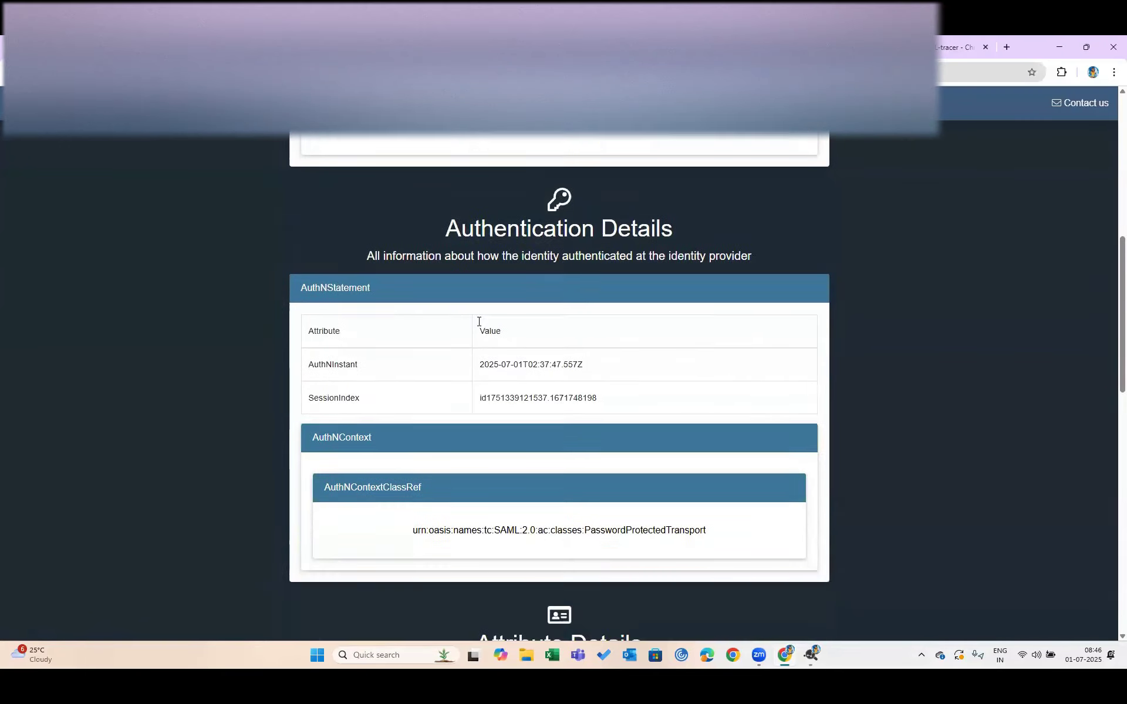
scroll(478, 324, "down", 3)
scroll(478, 322, "up", 6)
scroll(528, 411, "down", 4)
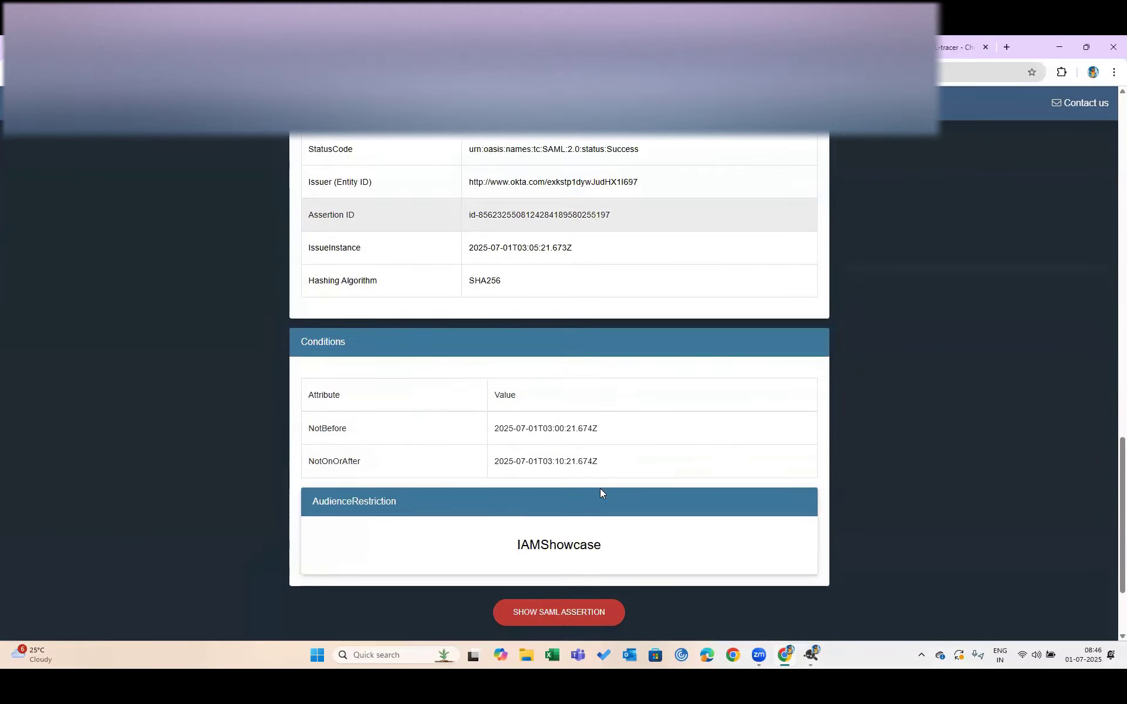
left_click(553, 596)
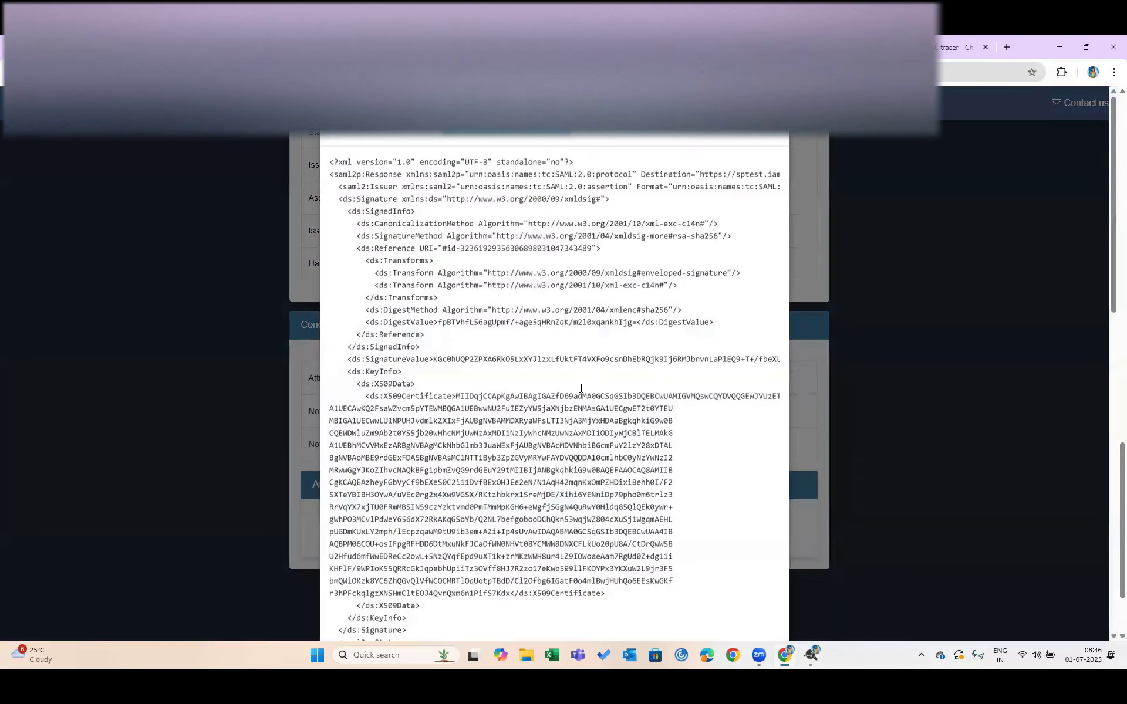
scroll(580, 389, "down", 3)
scroll(581, 388, "down", 5)
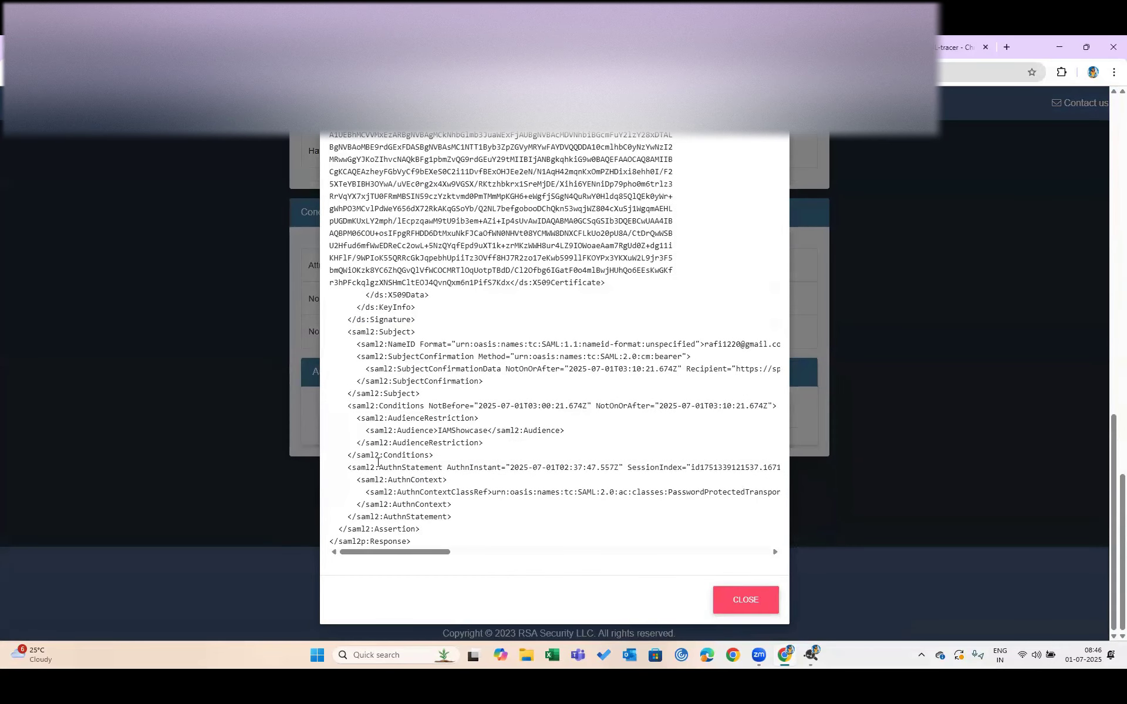
double_click(399, 332)
double_click(727, 344)
left_click(357, 395)
double_click(430, 418)
left_click(460, 248)
key("Escape")
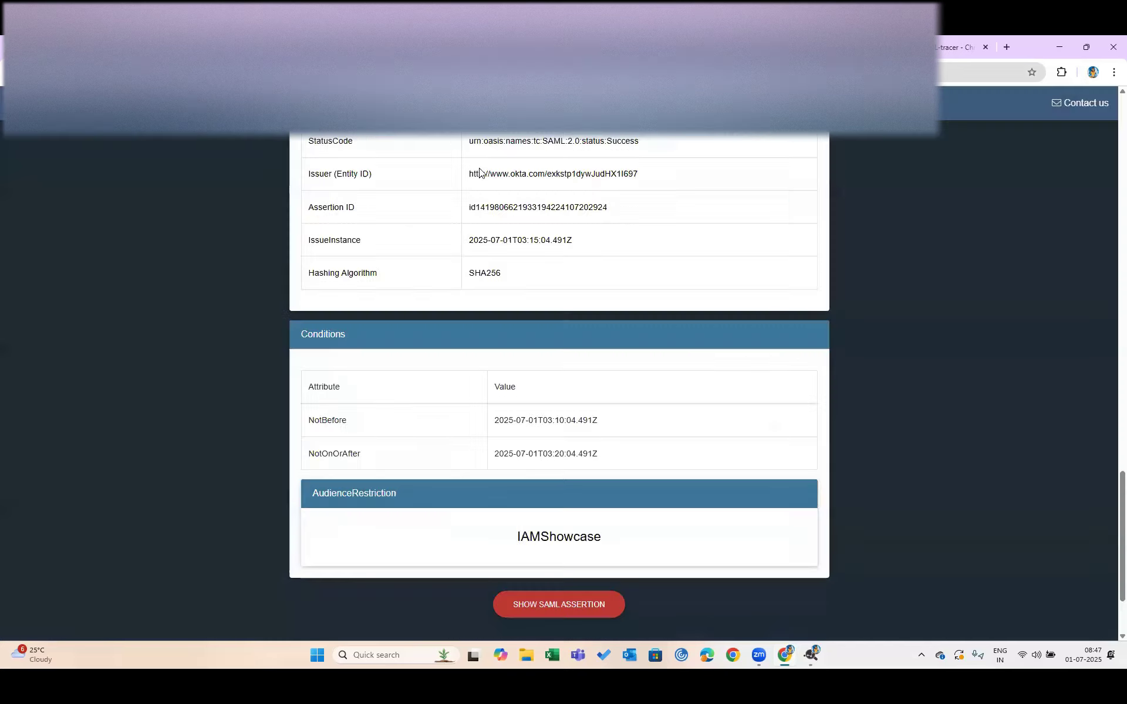
left_click(555, 600)
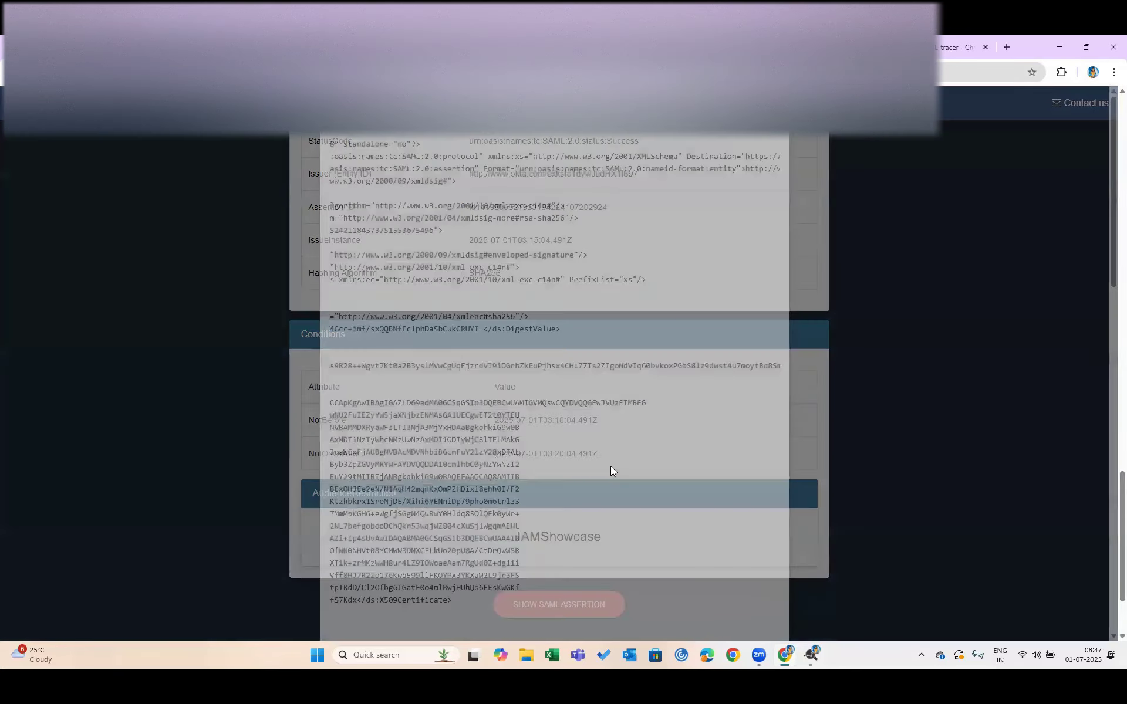
scroll(442, 398, "down", 3)
scroll(442, 397, "left", 5)
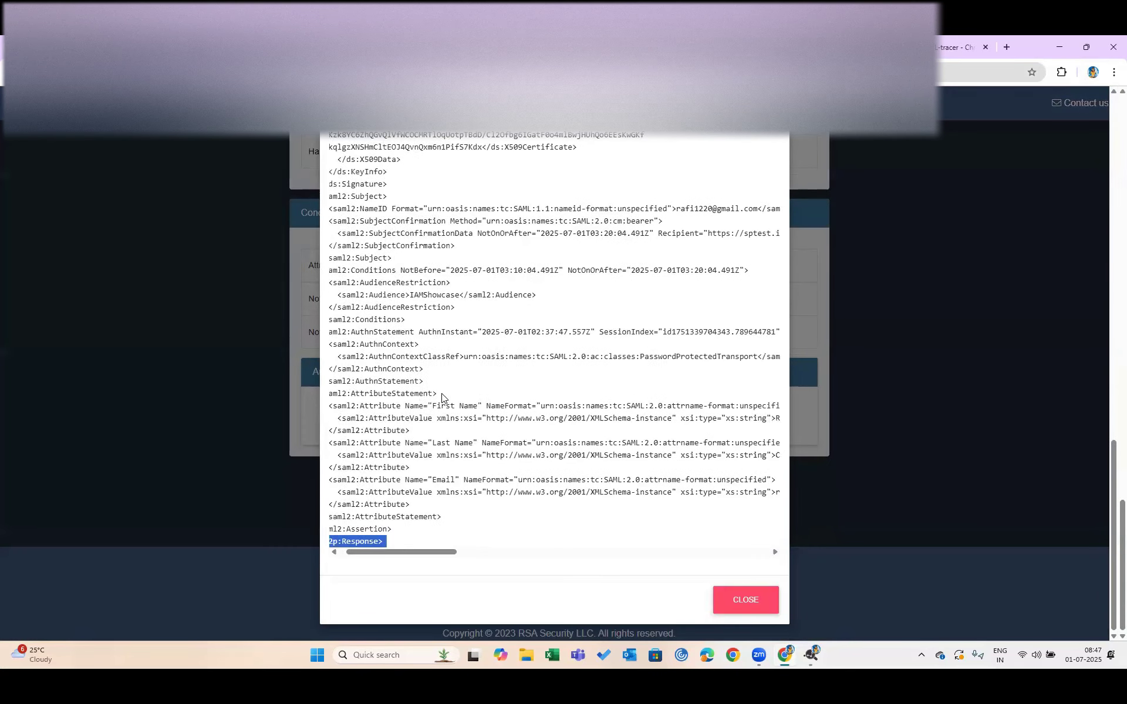
left_click_drag(379, 392, 463, 396)
left_click(450, 480)
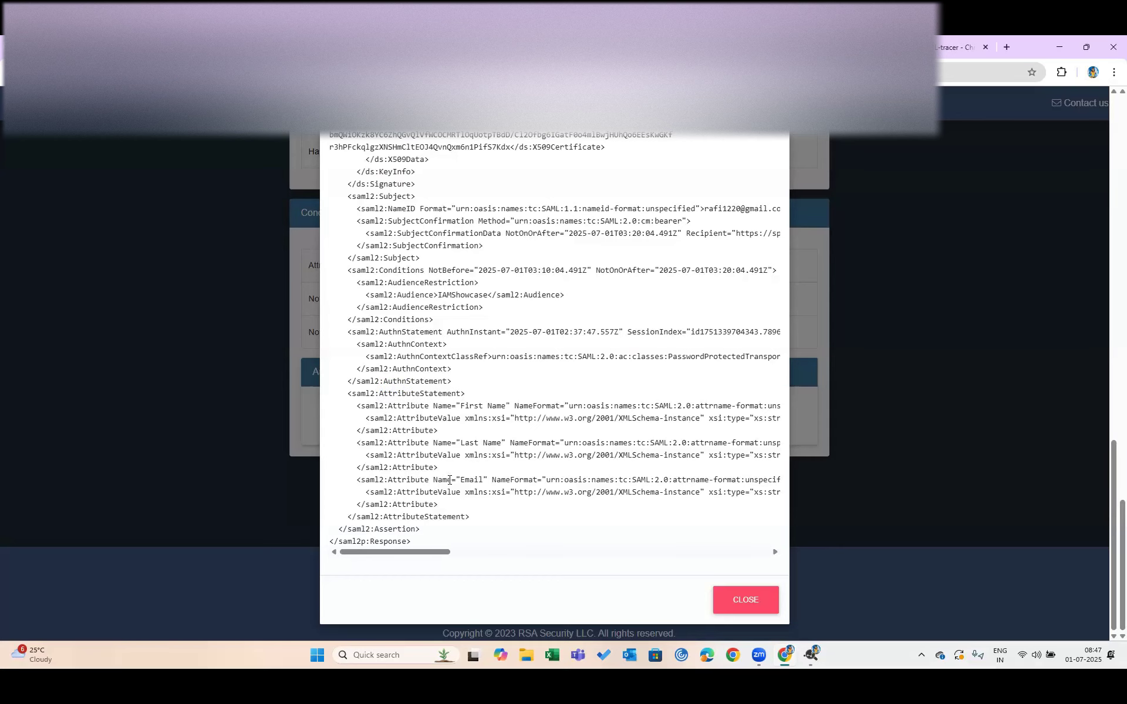
scroll(678, 479, "right", 5)
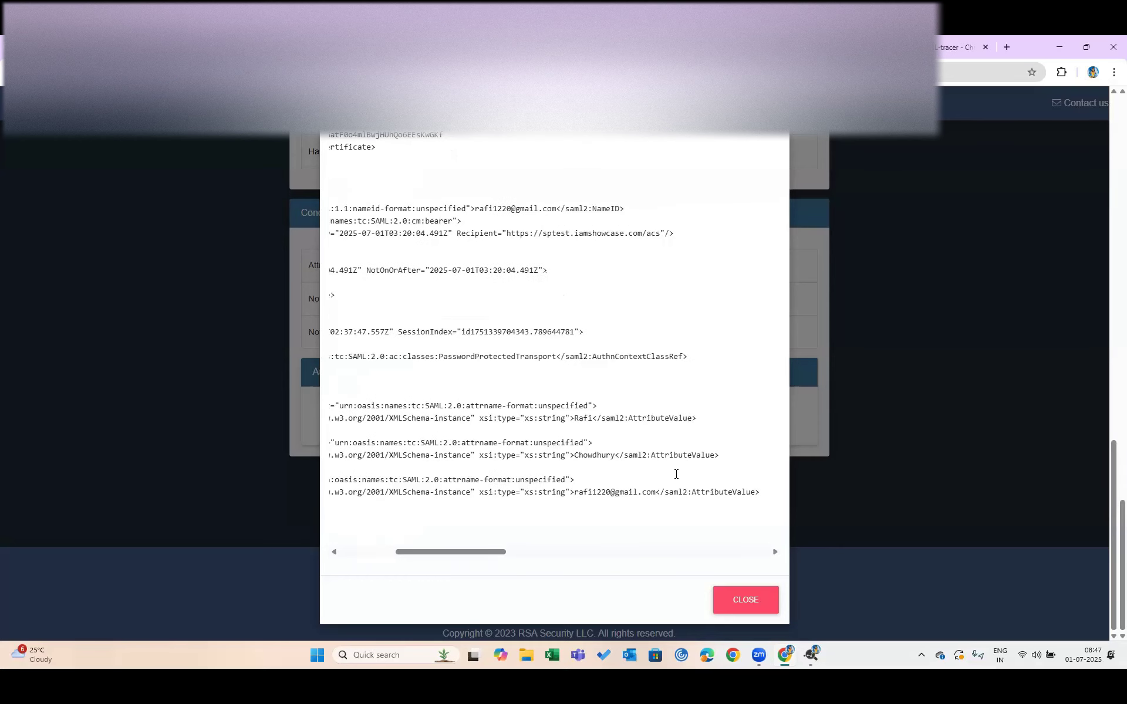
scroll(676, 474, "left", 1)
scroll(599, 477, "left", 3)
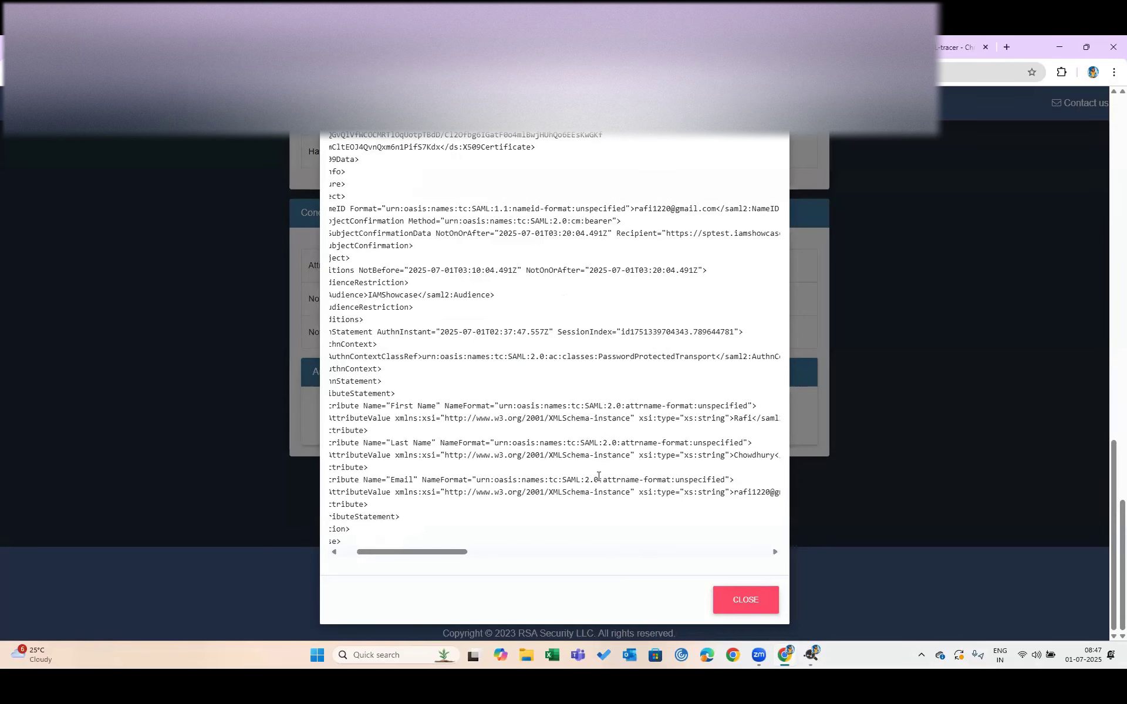
scroll(598, 477, "left", 2)
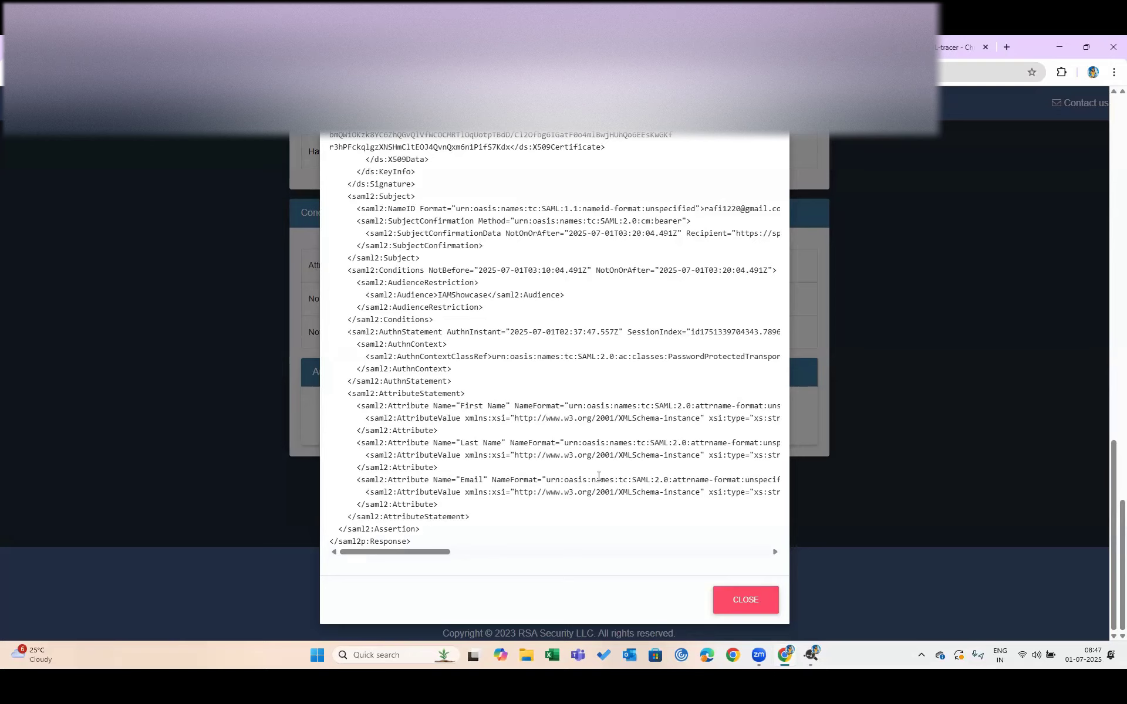
left_click(742, 607)
scroll(613, 378, "up", 20)
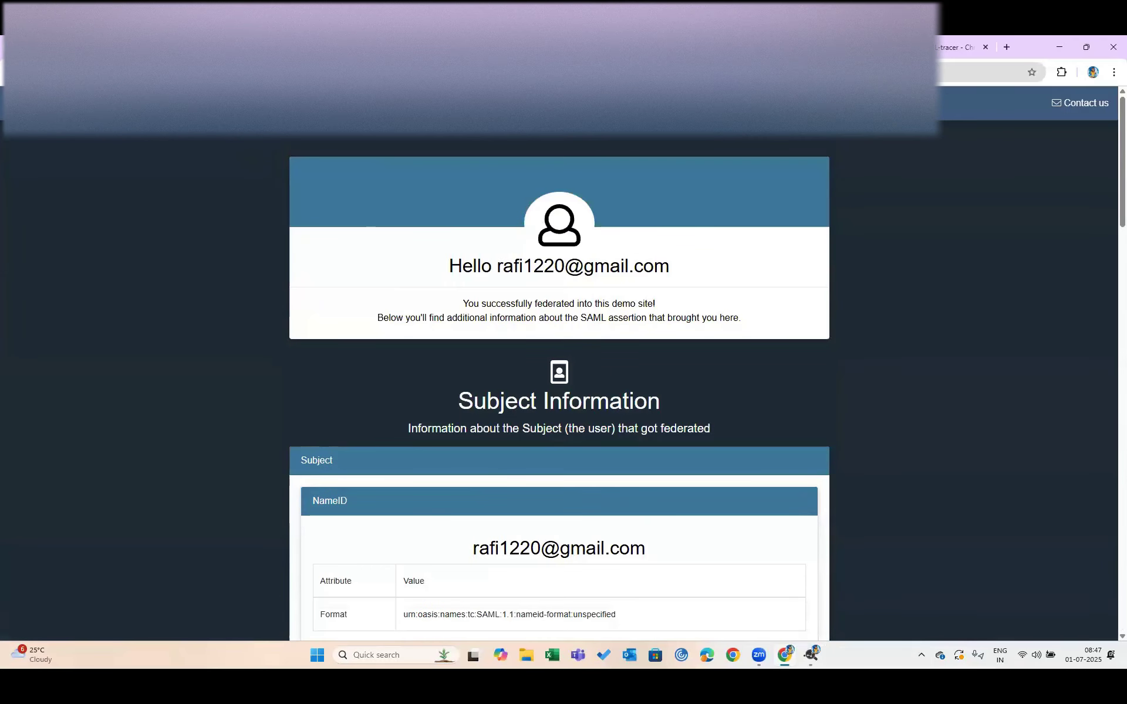
Switch to the IAM showcase admin tab and return to the Applications list
left_click(411, 47)
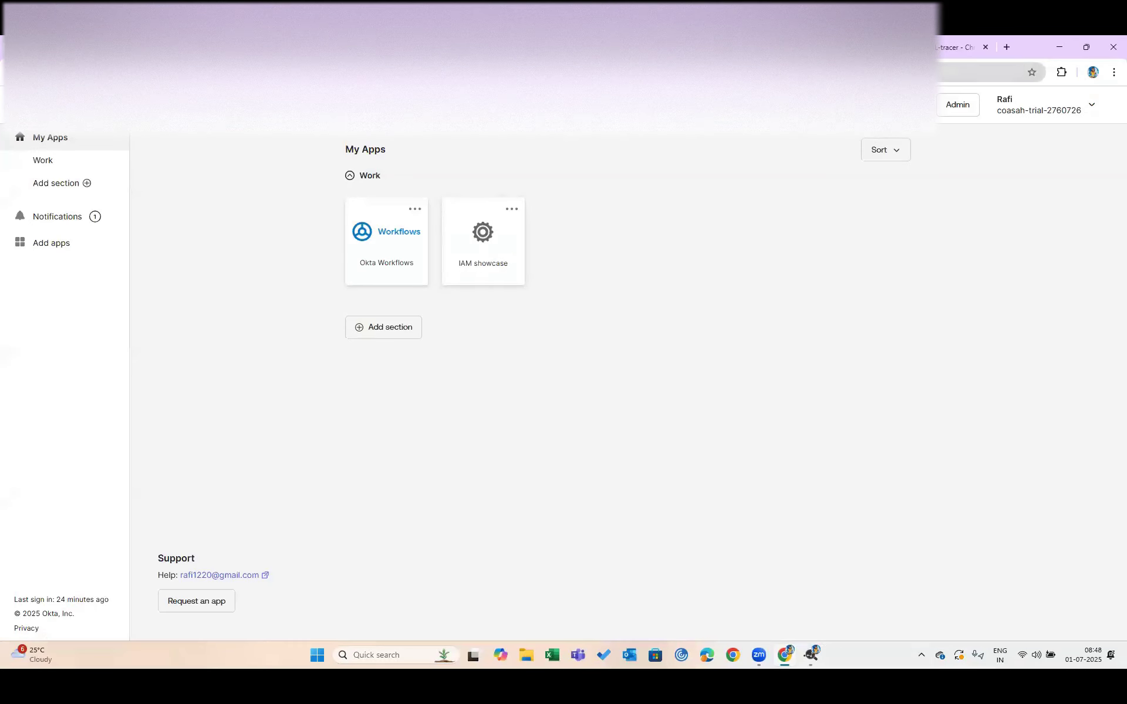
left_click(528, 47)
scroll(577, 383, "up", 10)
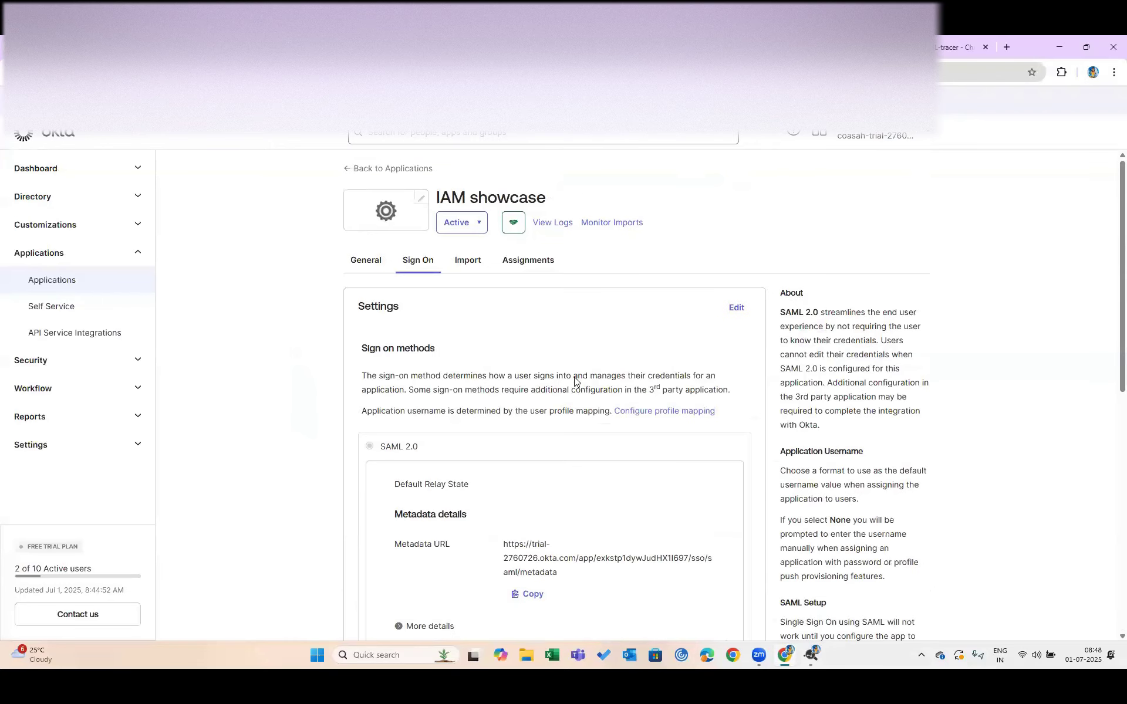
left_click(361, 170)
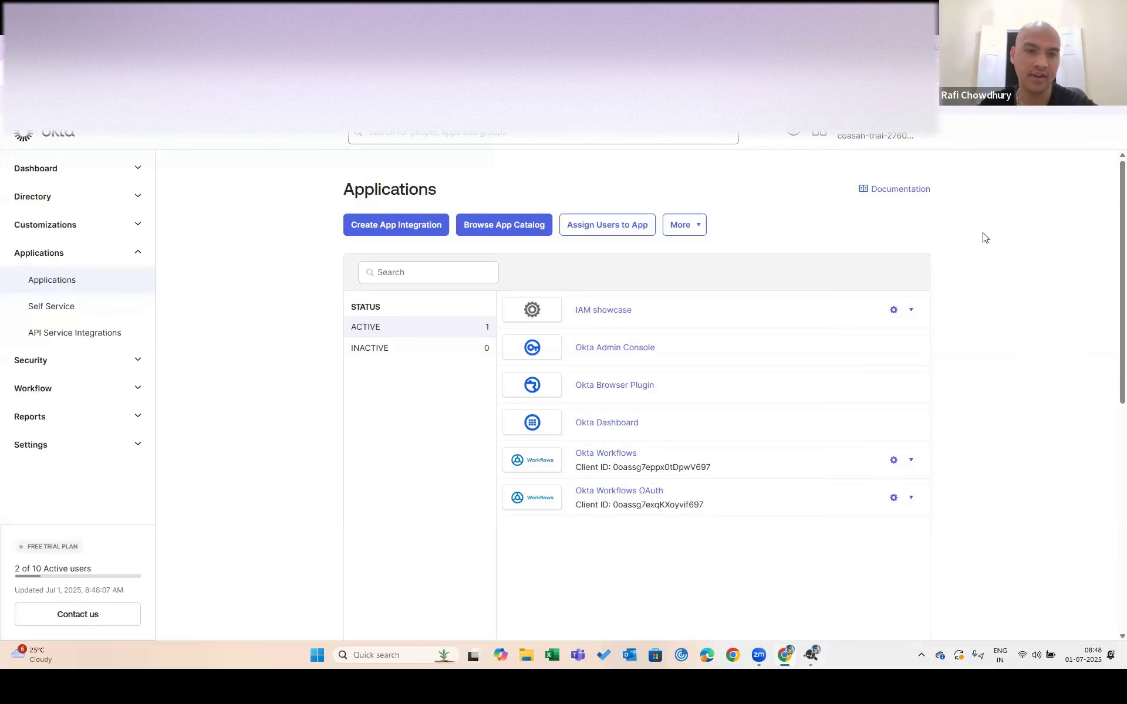
Deactivate IAM showcase from its gear menu, then switch to Desktop 3 with Ctrl+Win+Right
left_click(911, 312)
left_click(833, 372)
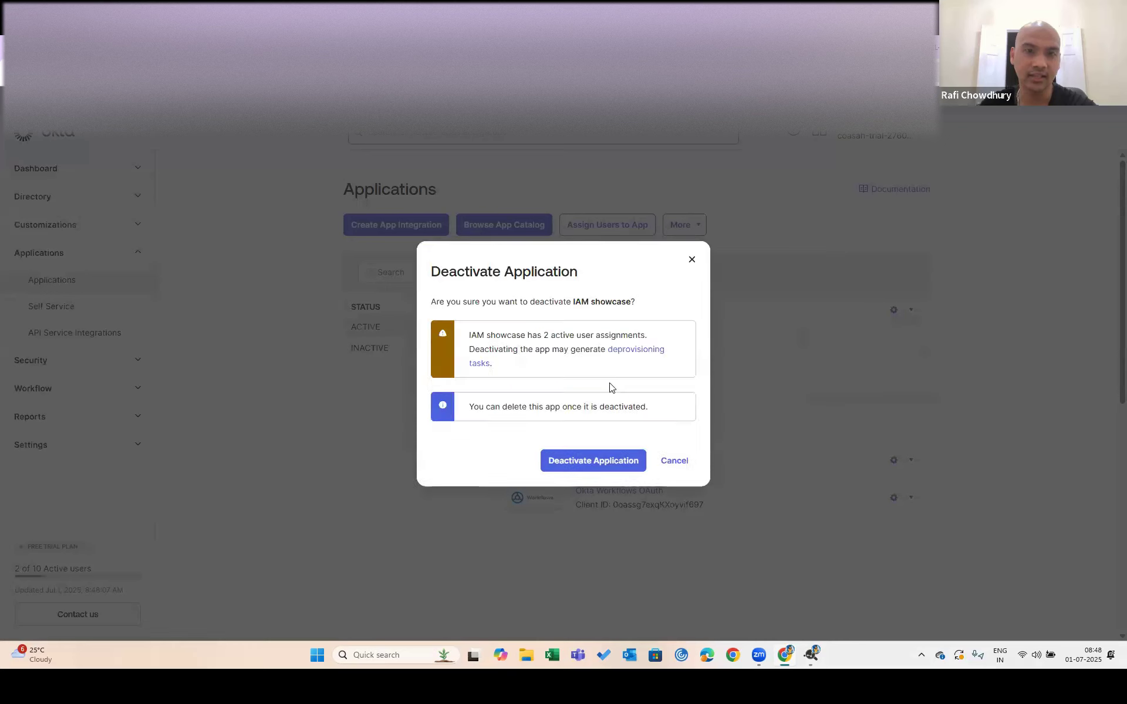
left_click(591, 461)
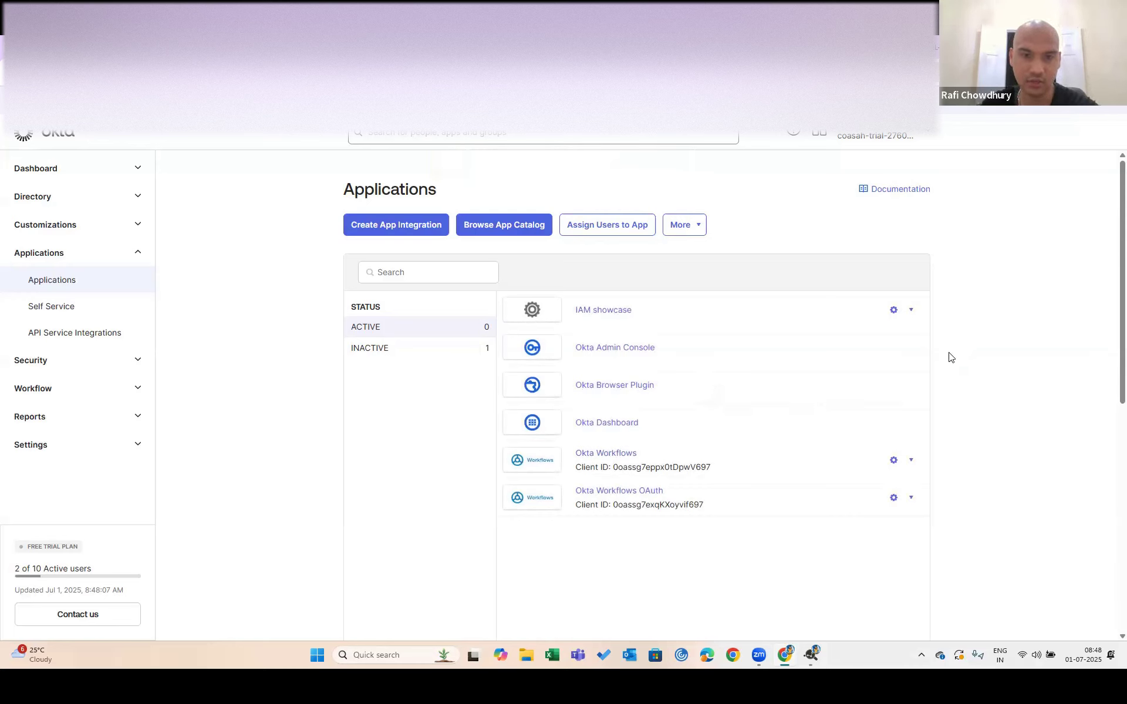
key("ctrl+super+Right")
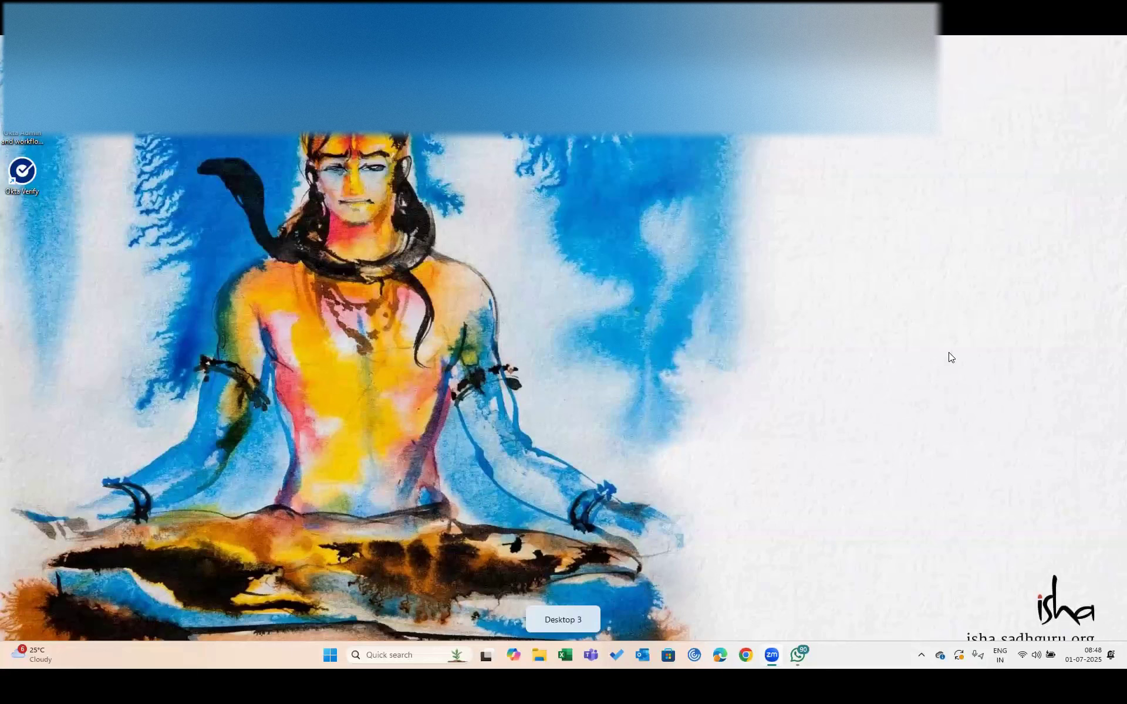